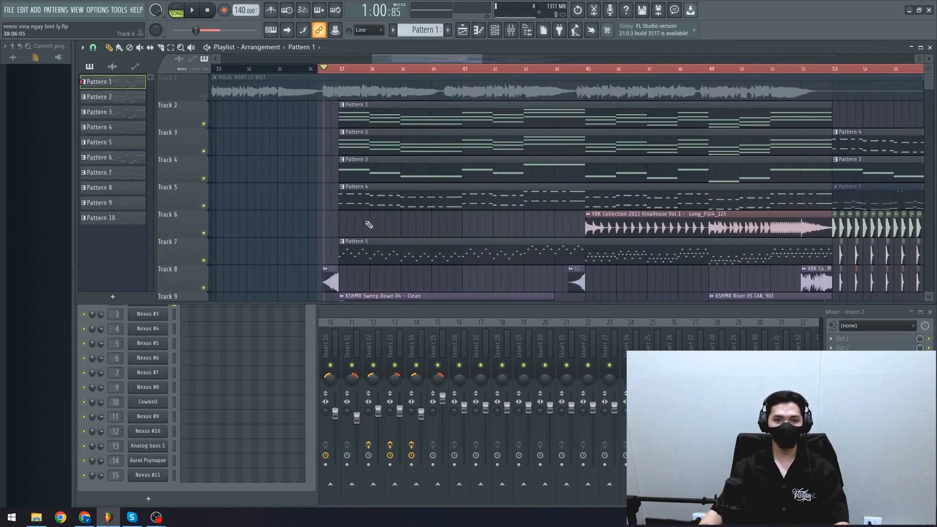
Play the arrangement from the start of the selection and examine the clips on Tracks 2 to 15 between bars 37 and 53
drag(597, 241, 803, 199)
key(space)
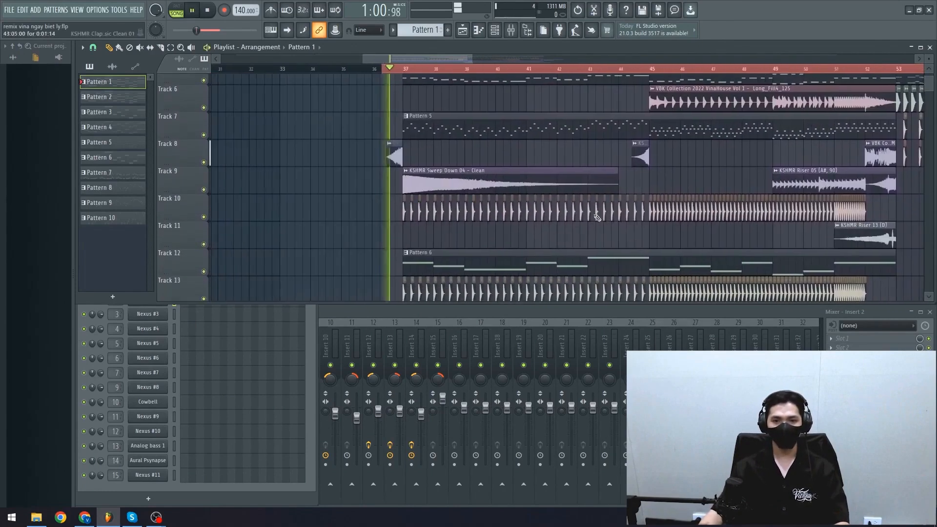
scroll(553, 220, down, 2)
drag(605, 237, 525, 242)
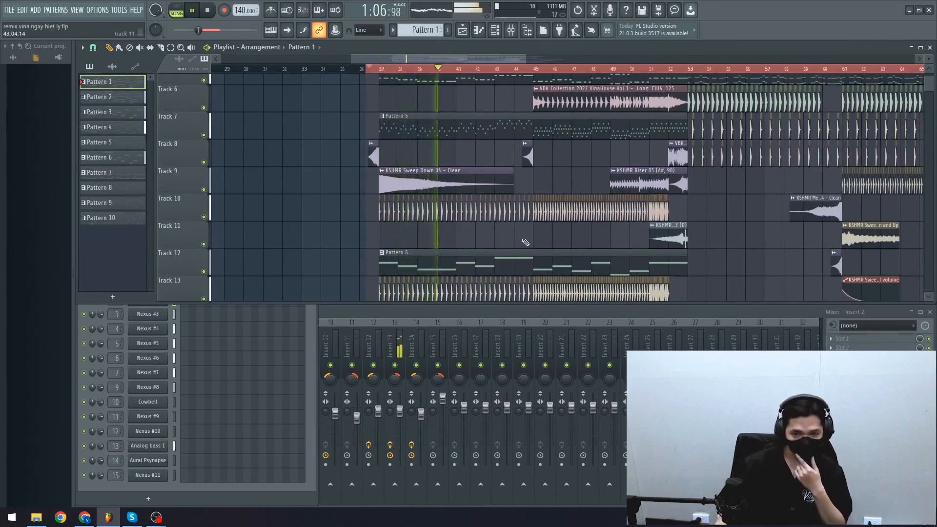
scroll(483, 236, down, 3)
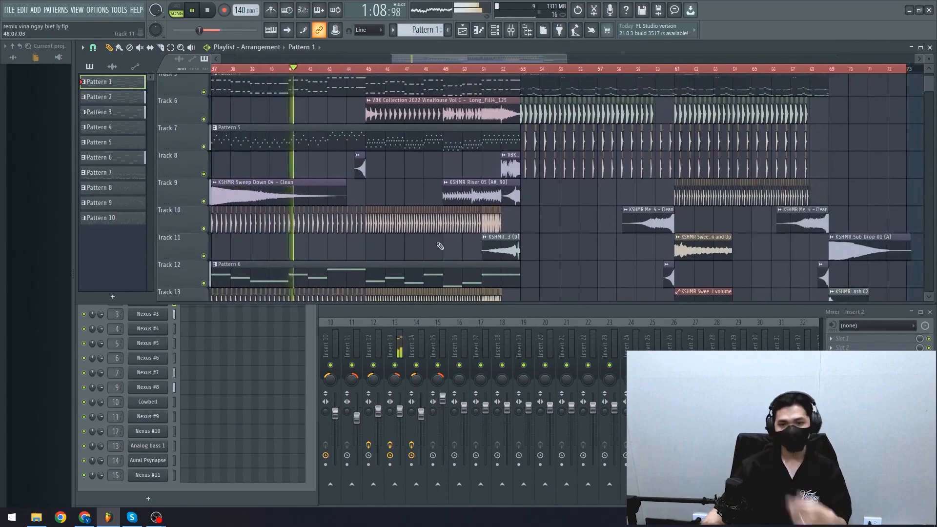
scroll(515, 244, down, 5)
drag(514, 244, 347, 232)
scroll(347, 232, up, 7)
drag(322, 273, 391, 234)
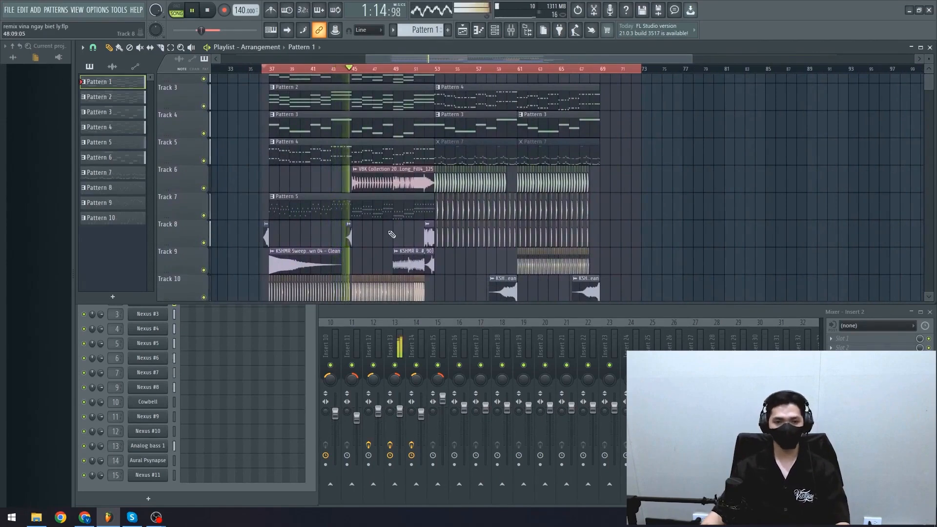
scroll(385, 236, down, 6)
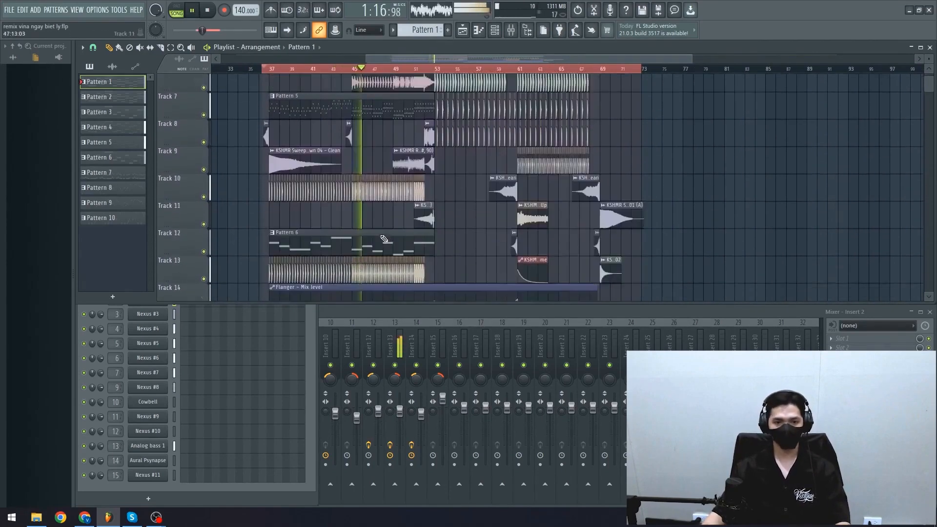
scroll(382, 236, up, 2)
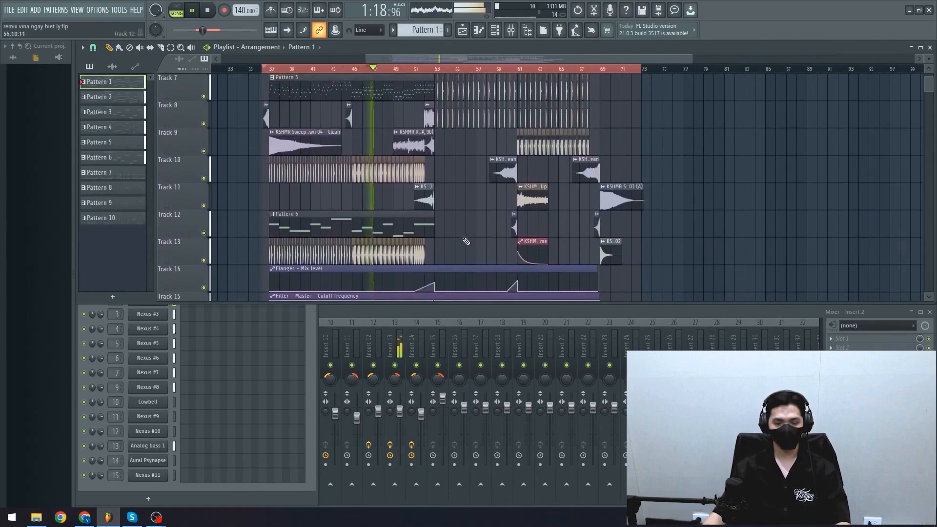
scroll(470, 245, up, 5)
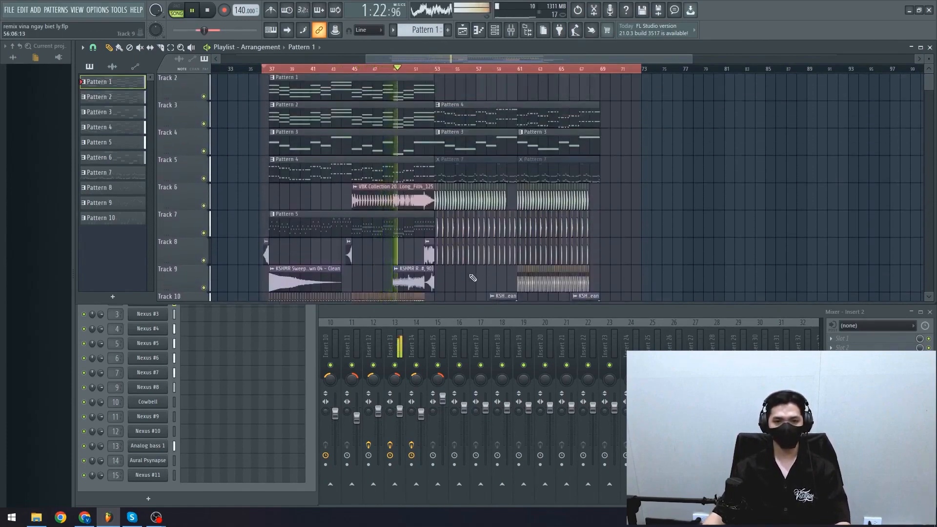
scroll(464, 276, up, 1)
mouse_move(433, 262)
mouse_down()
mouse_move(397, 255)
mouse_move(440, 254)
mouse_up()
Keep playing and examine the clips on all tracks from bar 53 onward, including the automation clips, and stop playback near bar 69
scroll(441, 257, down, 7)
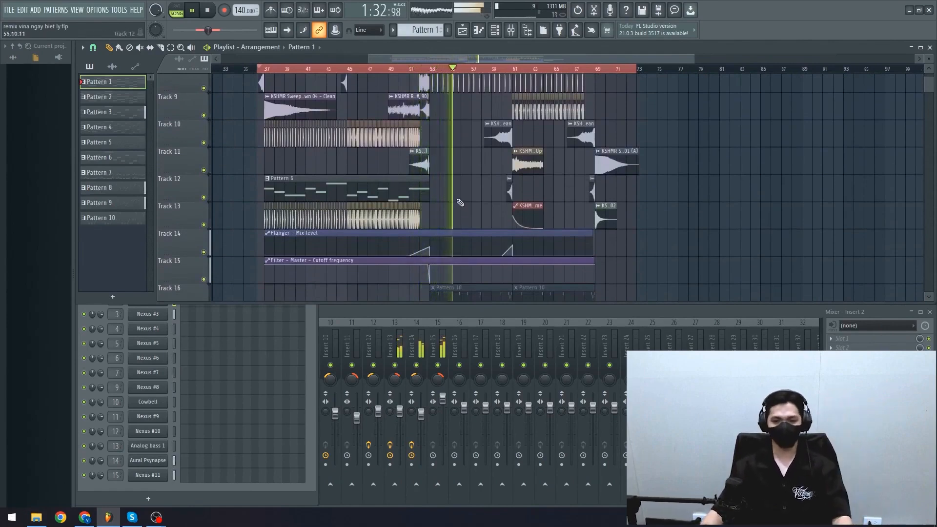
scroll(439, 202, down, 2)
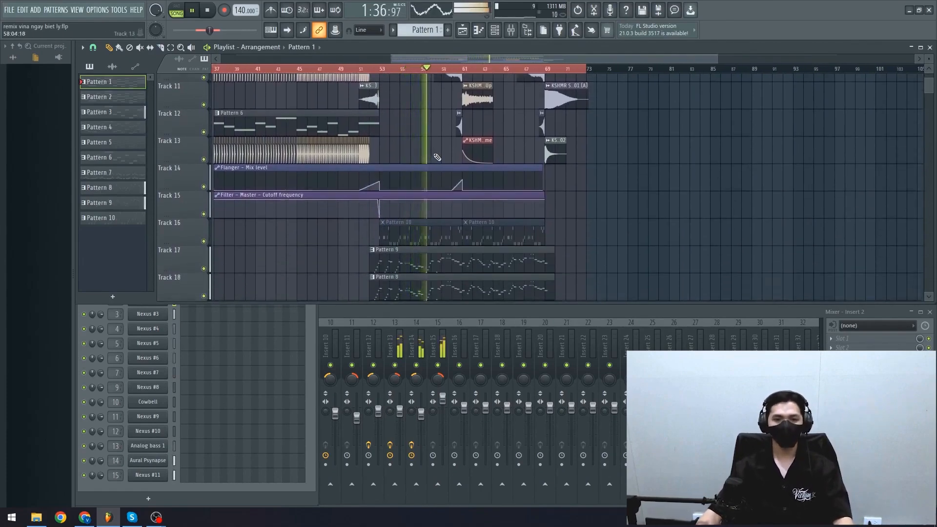
scroll(545, 182, down, 3)
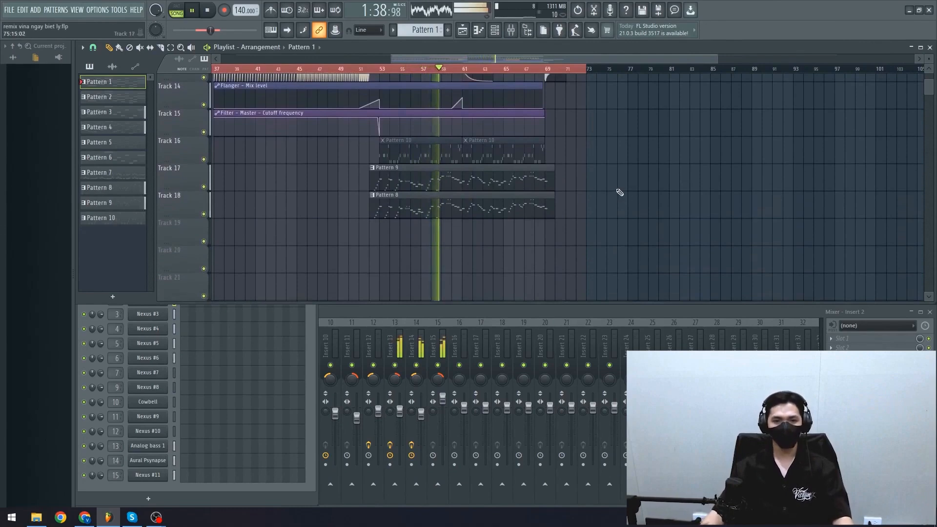
scroll(604, 207, up, 13)
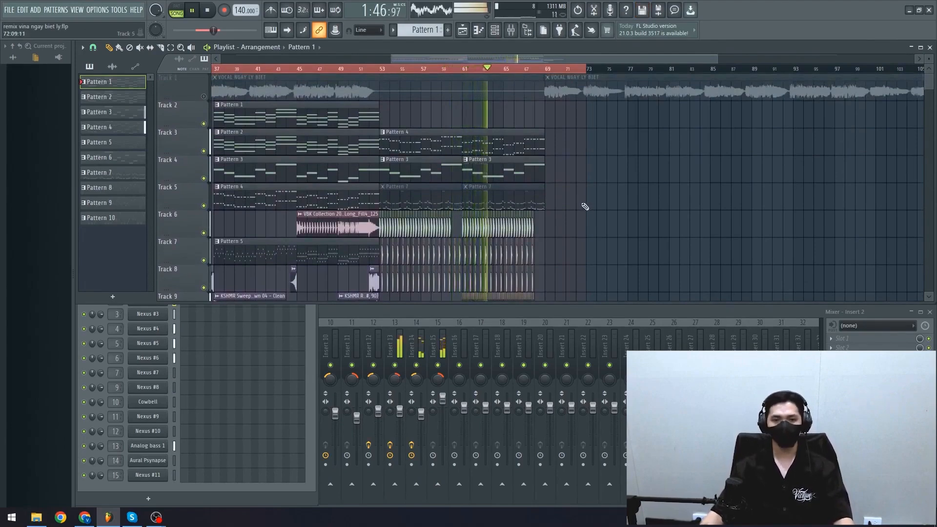
scroll(584, 207, down, 7)
scroll(584, 208, down, 3)
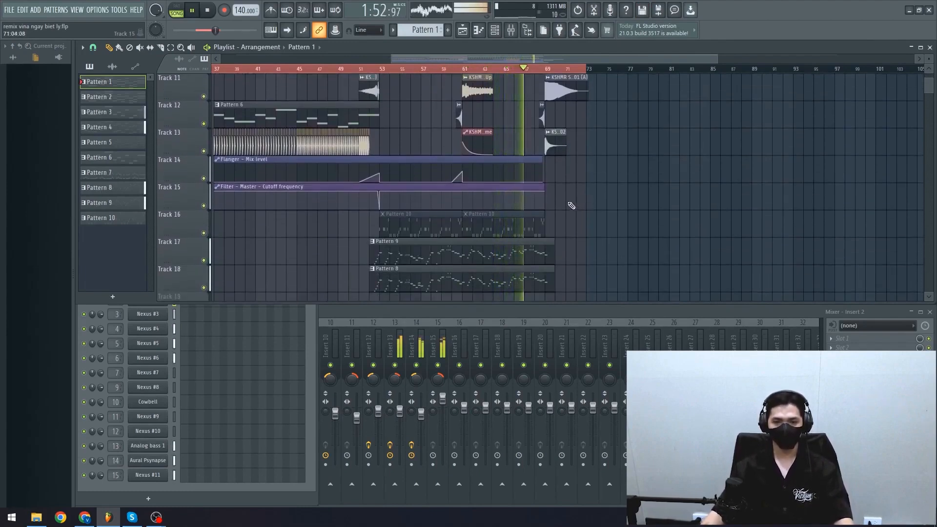
scroll(556, 196, up, 2)
scroll(556, 195, up, 3)
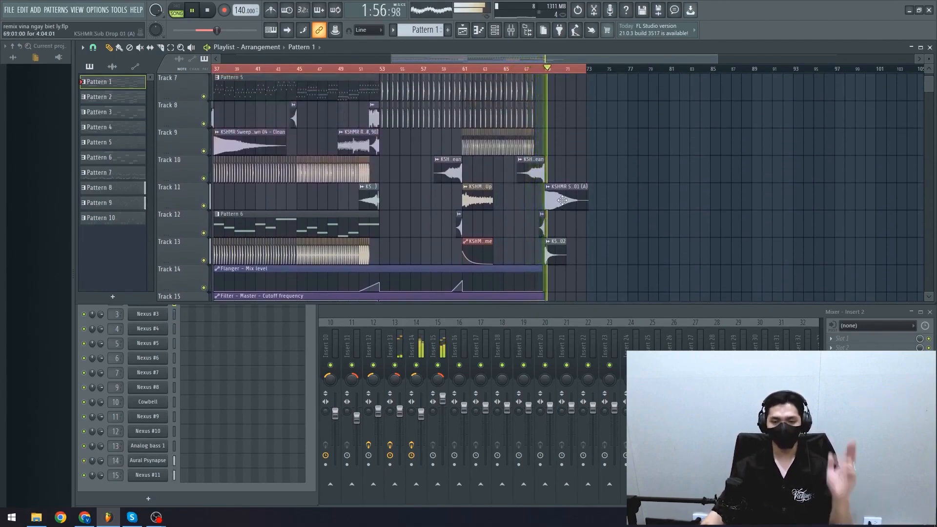
key(space)
Open the Pattern 1 clip on Track 2 at bar 37 in the piano roll to examine its chord notes
scroll(534, 196, up, 6)
scroll(535, 196, down, 8)
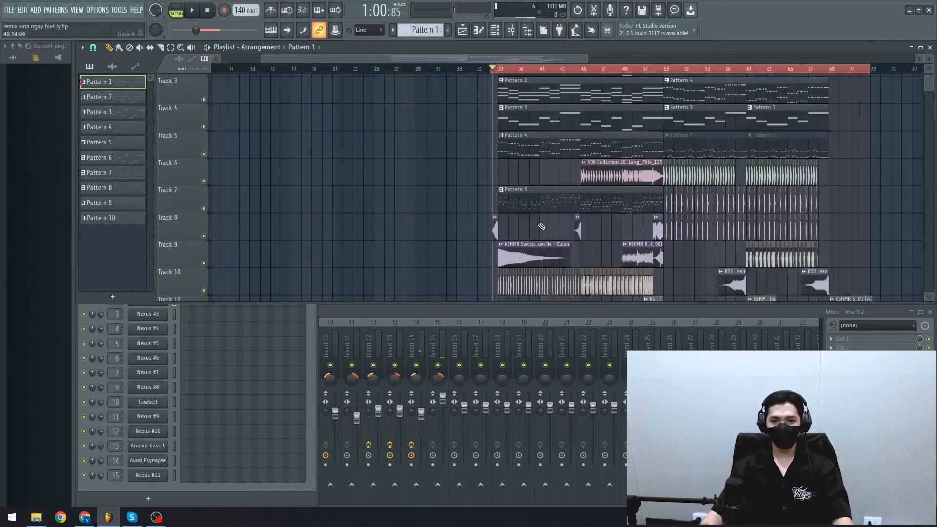
scroll(536, 230, up, 8)
ctrl+scroll(536, 230, up, 6)
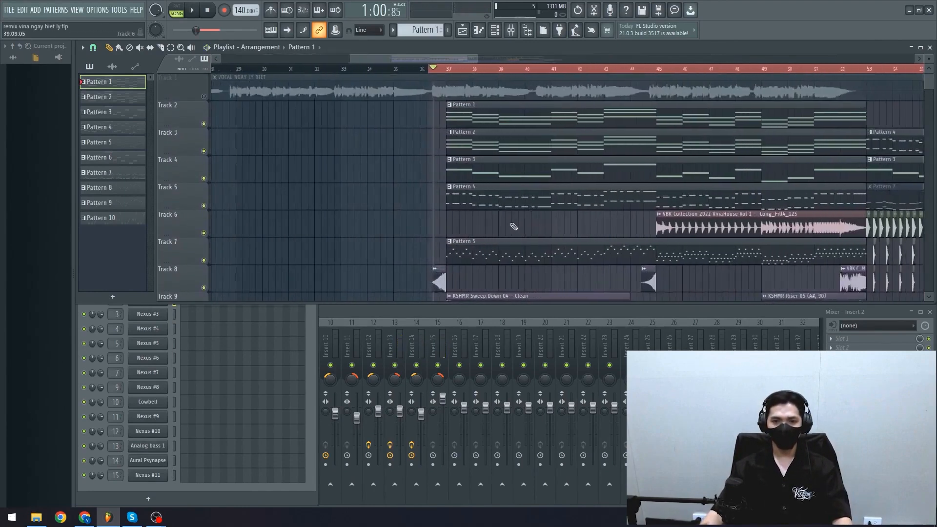
ctrl+scroll(424, 229, up, 2)
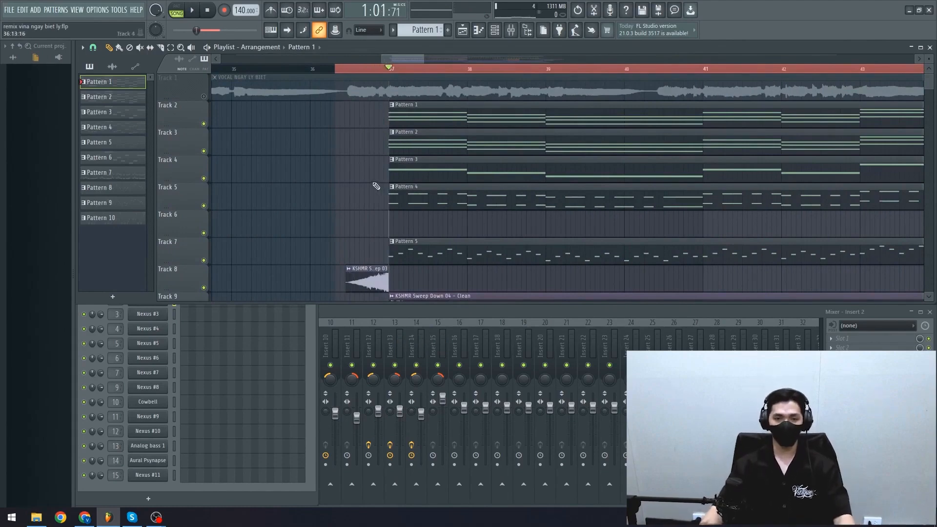
double_click(399, 120)
scroll(280, 155, down, 3)
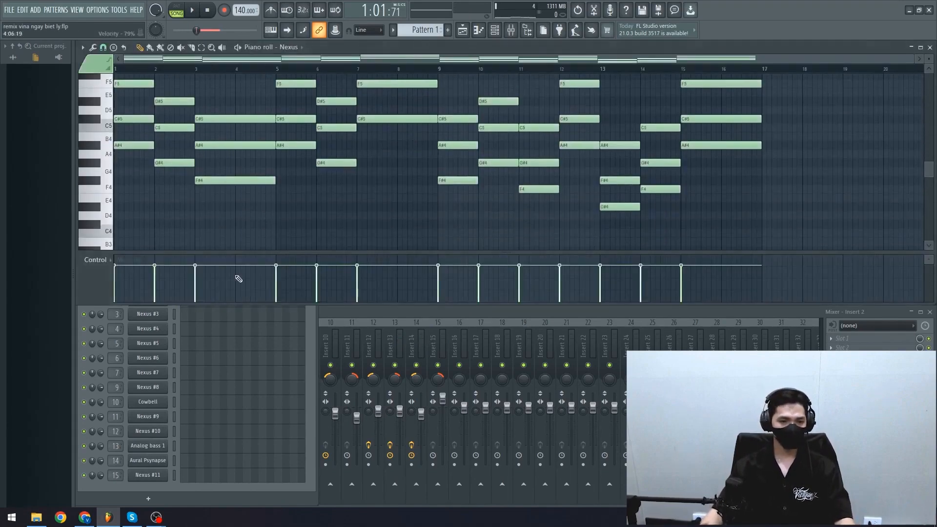
Open the Nexus instrument of the first channel to view its preset, and return to the piano roll
click(311, 318)
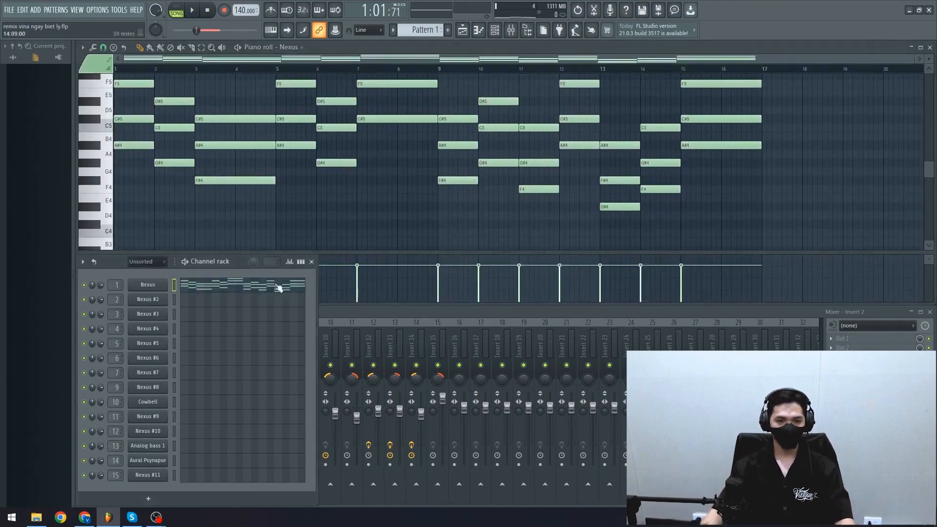
click(158, 285)
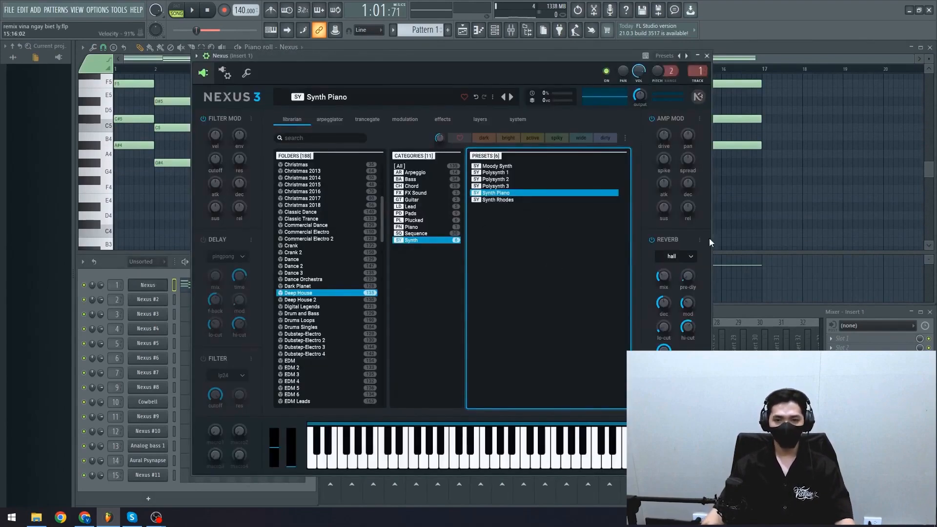
click(752, 202)
Play Pattern 1 on its own in pattern mode while following its chords in the piano roll, and stop playback
scroll(470, 222, up, 4)
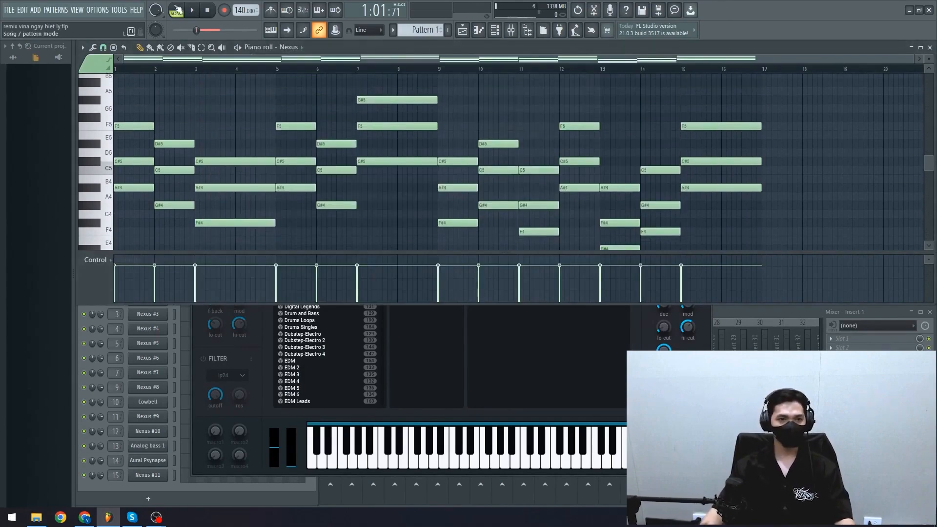
key(space)
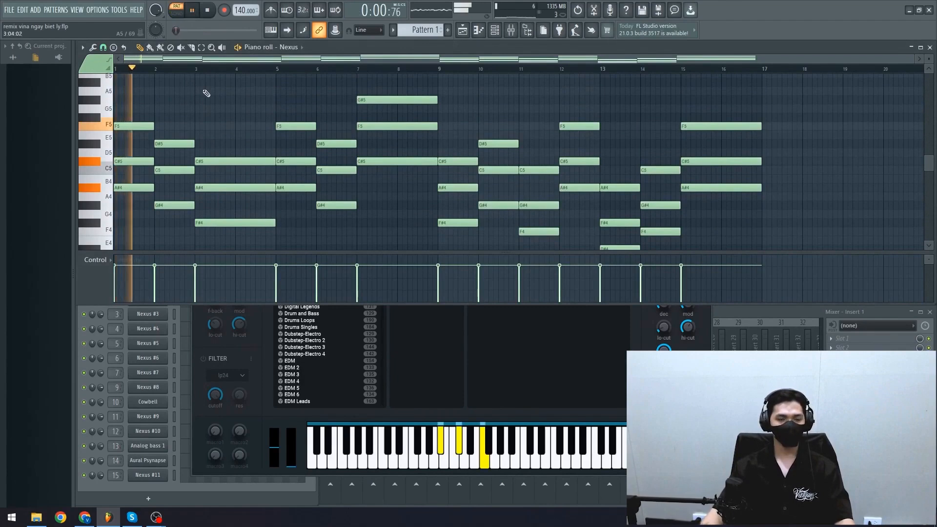
scroll(220, 126, down, 3)
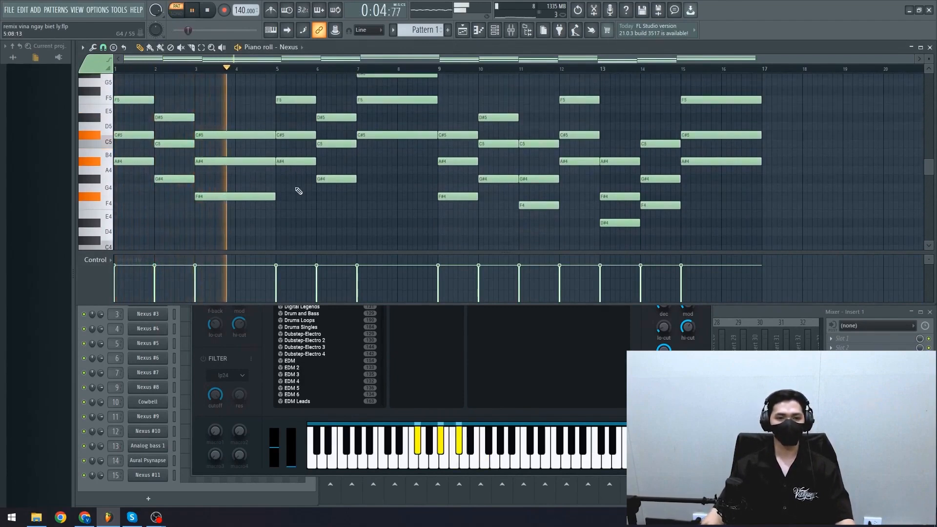
scroll(312, 195, up, 3)
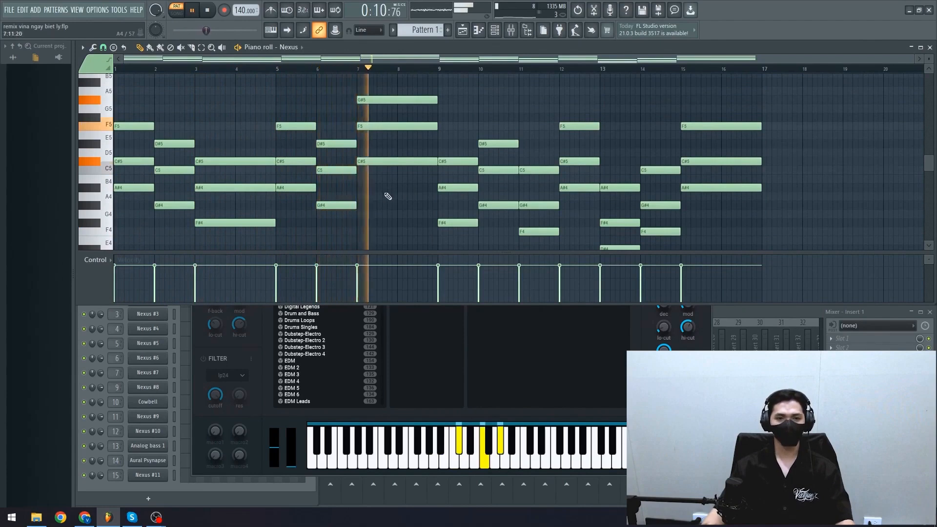
drag(386, 196, 354, 198)
key(space)
Close the piano roll and the Nexus window, and return the playlist to song mode with the playhead at bar 37
click(929, 48)
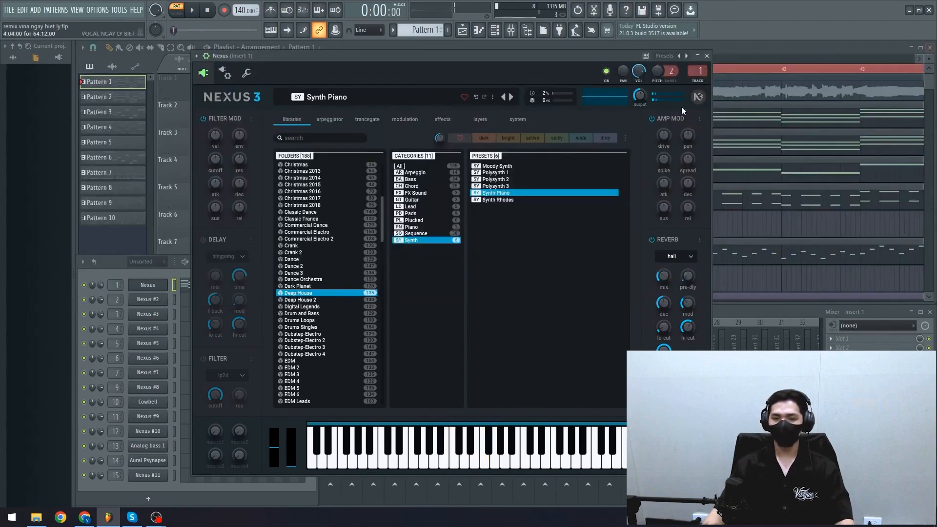
click(707, 55)
scroll(390, 176, up, 2)
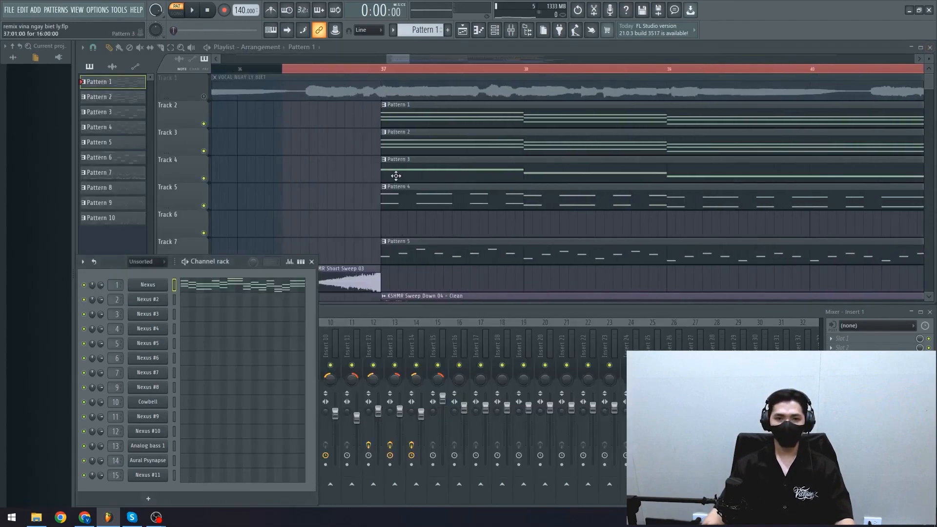
click(380, 69)
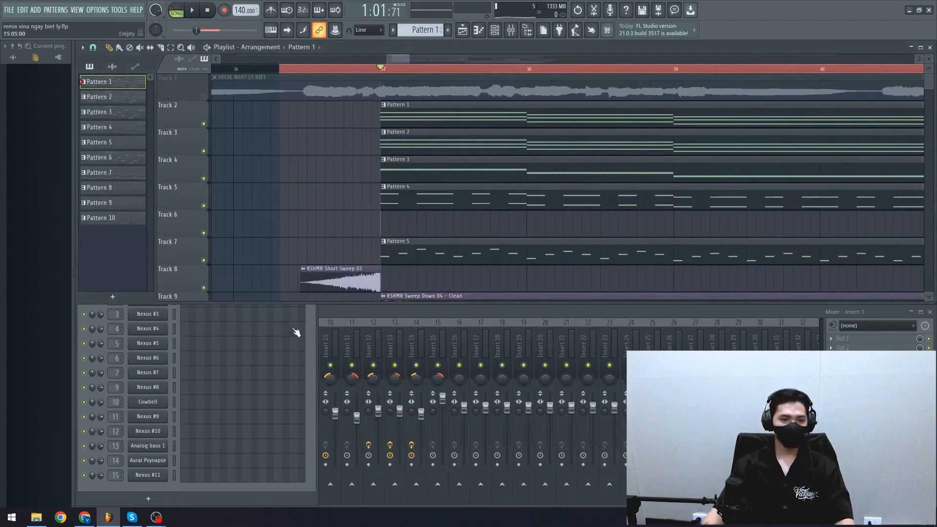
Open the Nexus #2 instrument to view its preset, and close its window
click(309, 315)
click(151, 300)
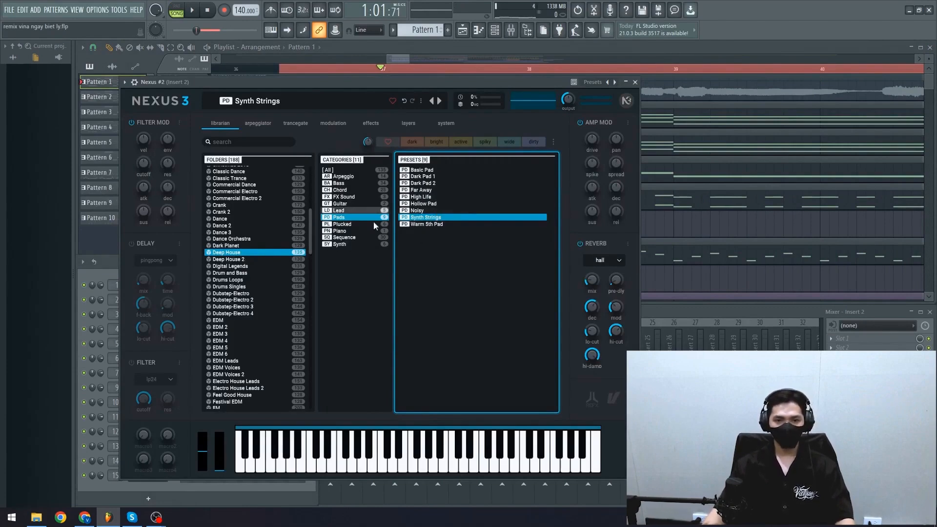
click(634, 81)
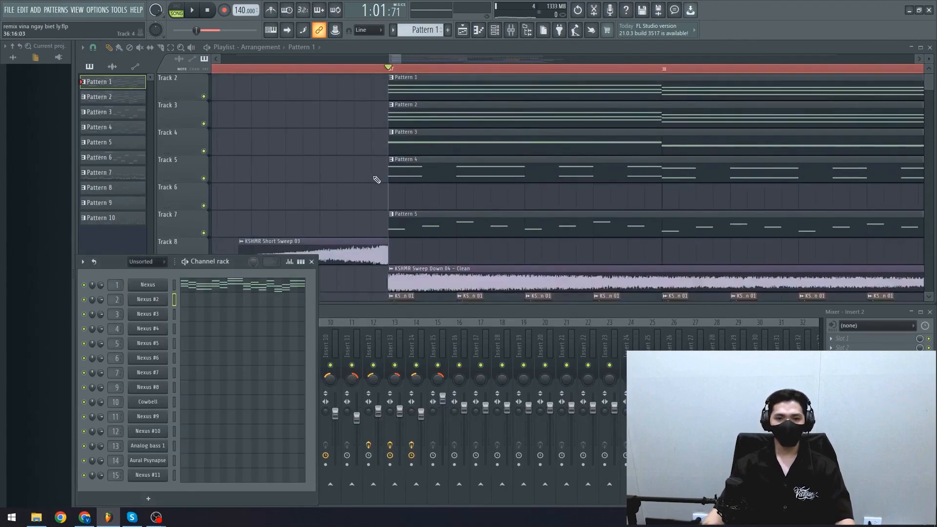
Reopen the Pattern 1 clip on Track 2 to review its notes, and close the piano roll
scroll(376, 179, up, 1)
drag(376, 180, 316, 176)
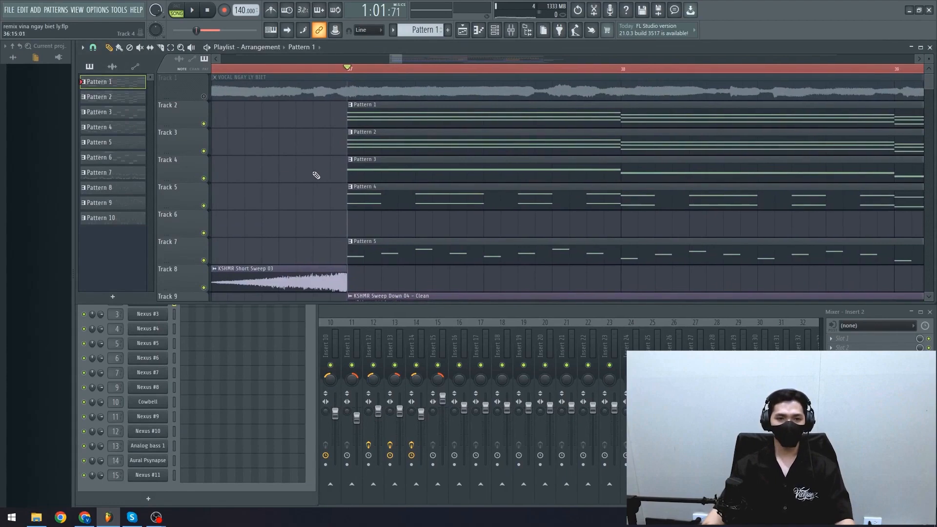
double_click(412, 119)
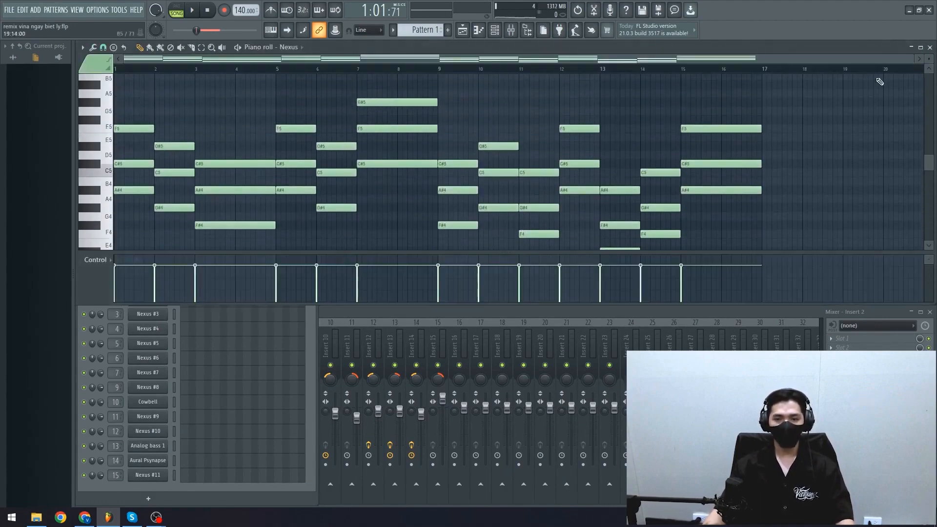
click(930, 48)
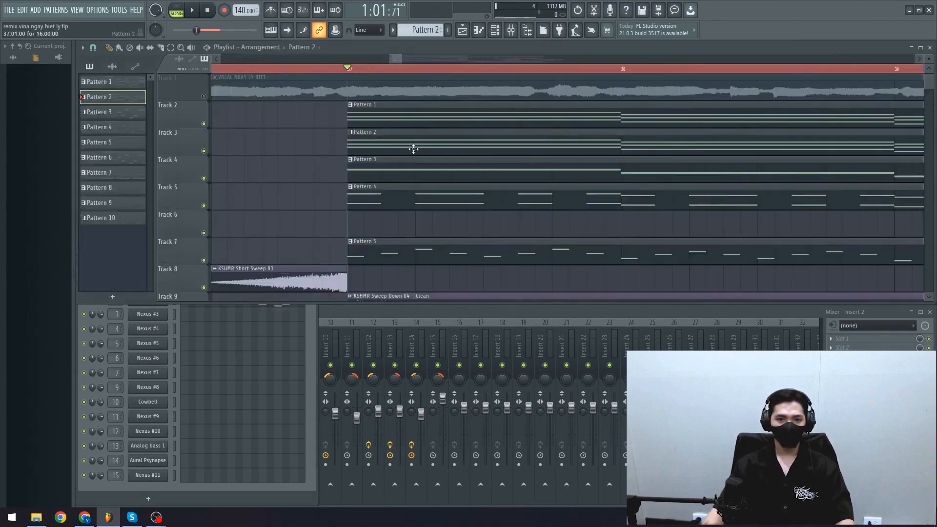
Open the Pattern 2 clip on Track 3, play it in pattern mode, then close the piano roll and stop playback
double_click(412, 149)
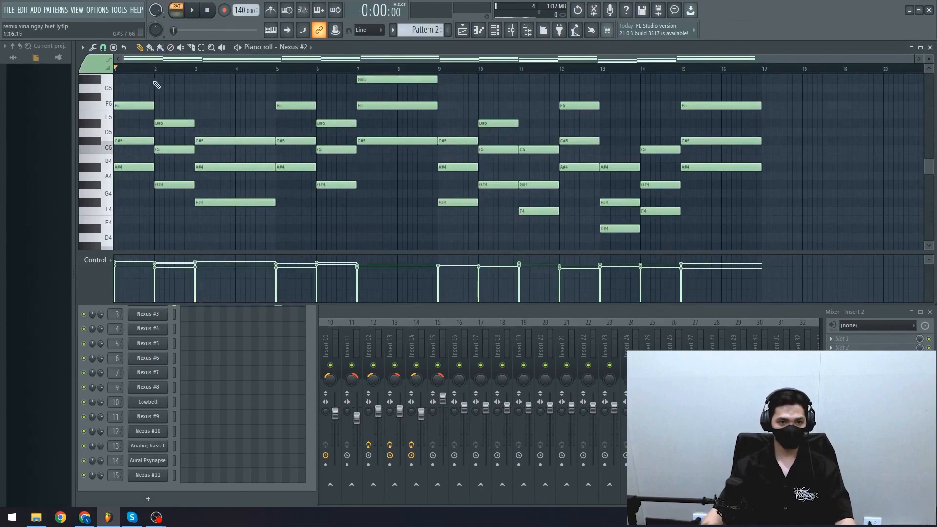
key(space)
drag(252, 106, 317, 136)
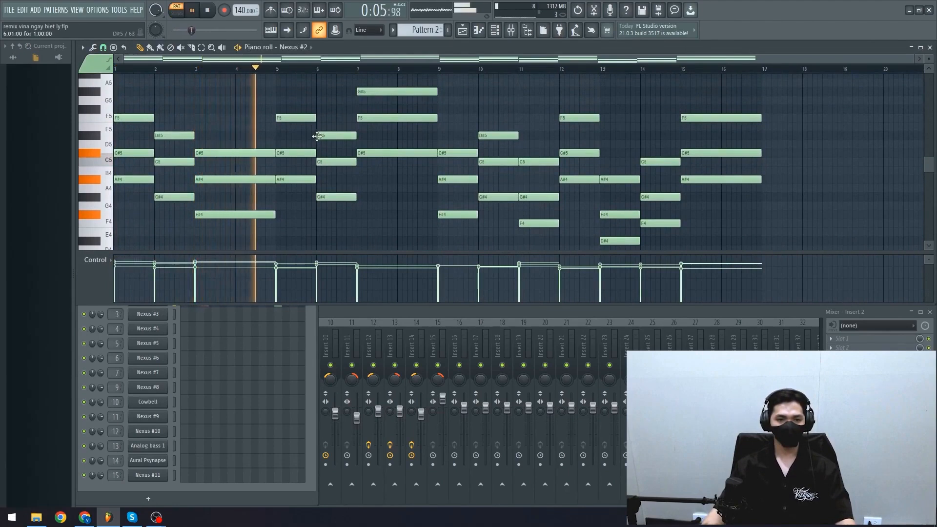
drag(387, 192, 368, 208)
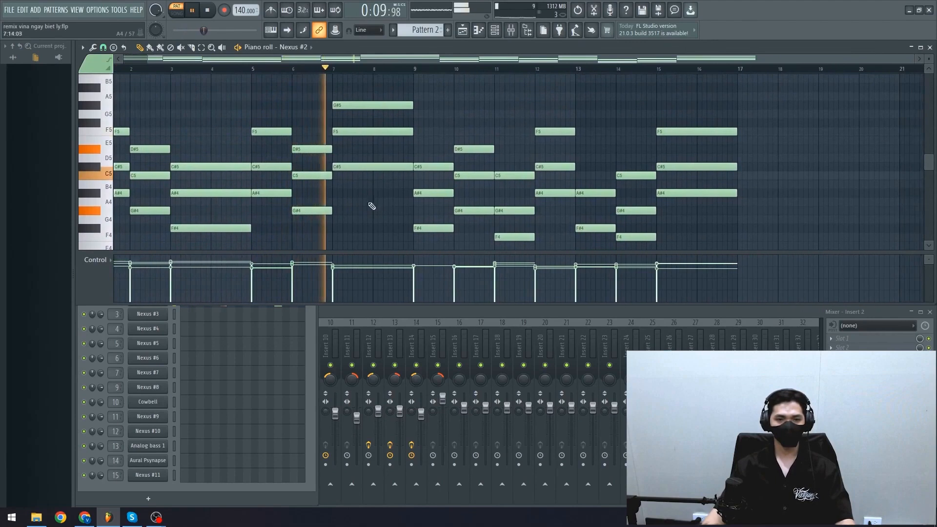
click(930, 47)
key(space)
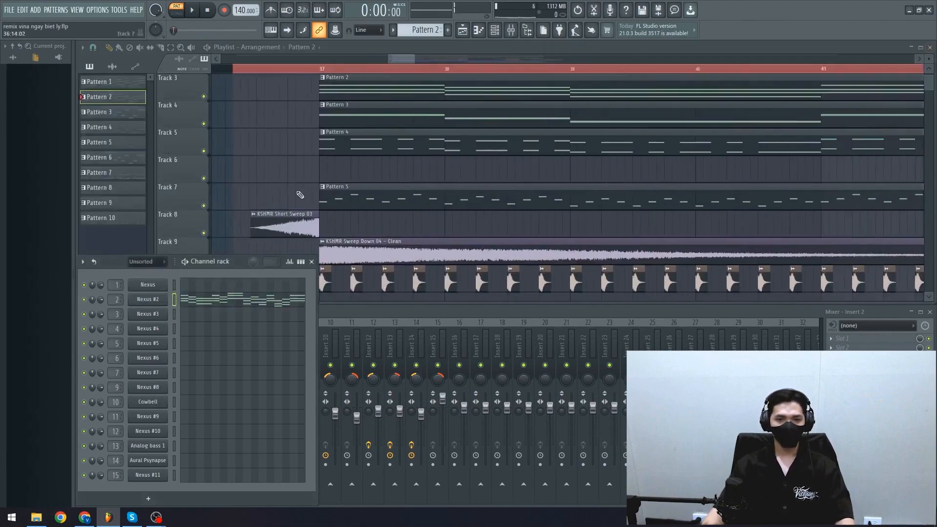
Reopen the Pattern 1 clip on Track 2, select the lowest notes of its first three chords, and close the piano roll
scroll(313, 187, up, 2)
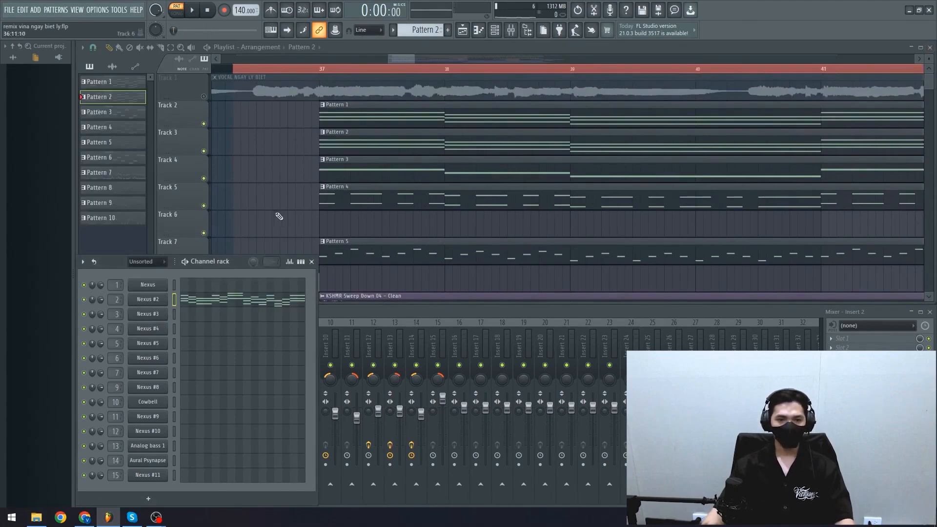
drag(279, 216, 269, 214)
double_click(329, 125)
scroll(264, 181, down, 2)
scroll(298, 214, up, 1)
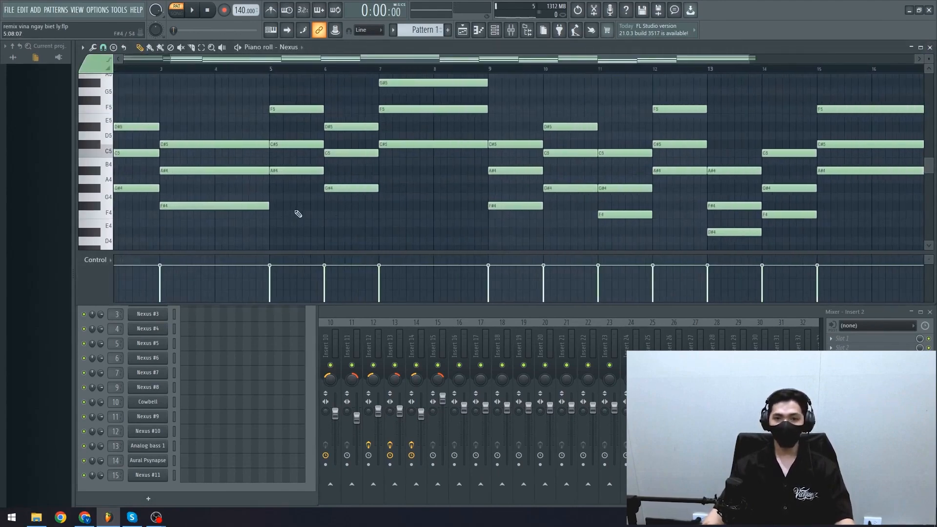
scroll(282, 208, down, 1)
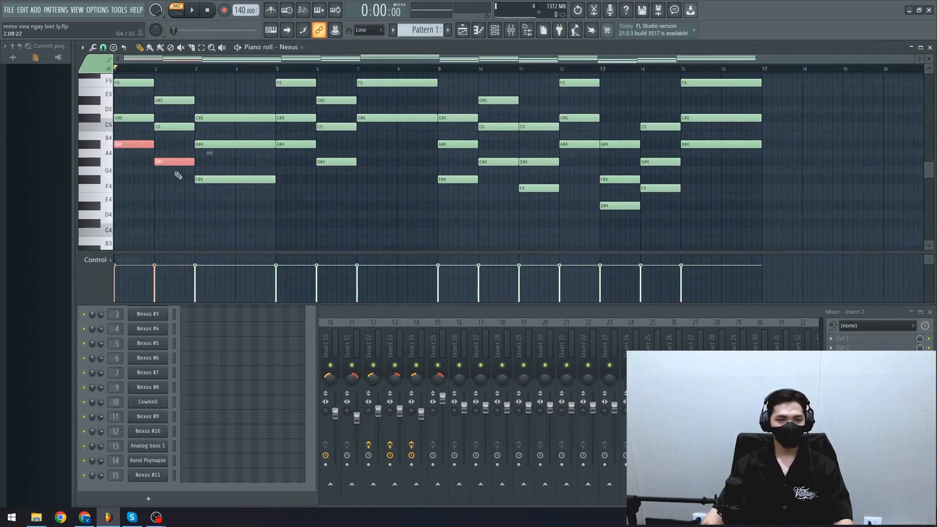
ctrl+click(226, 179)
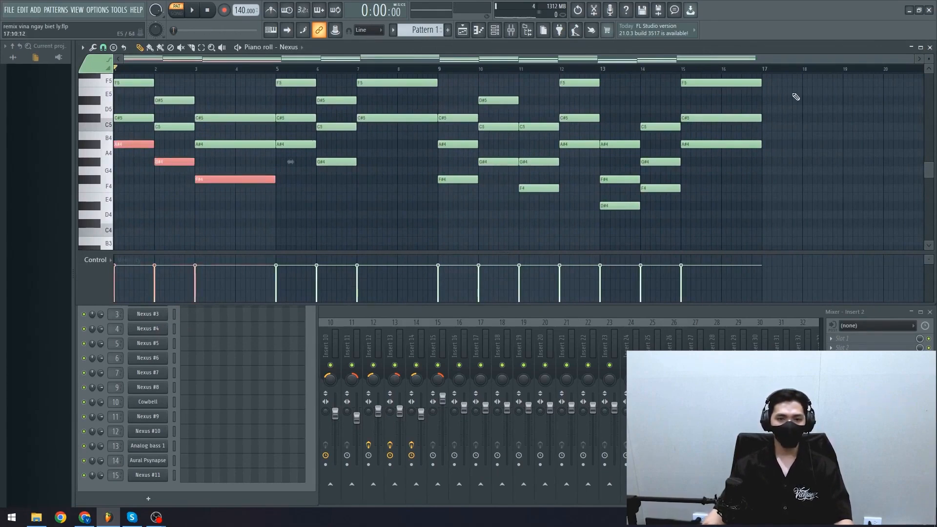
click(929, 48)
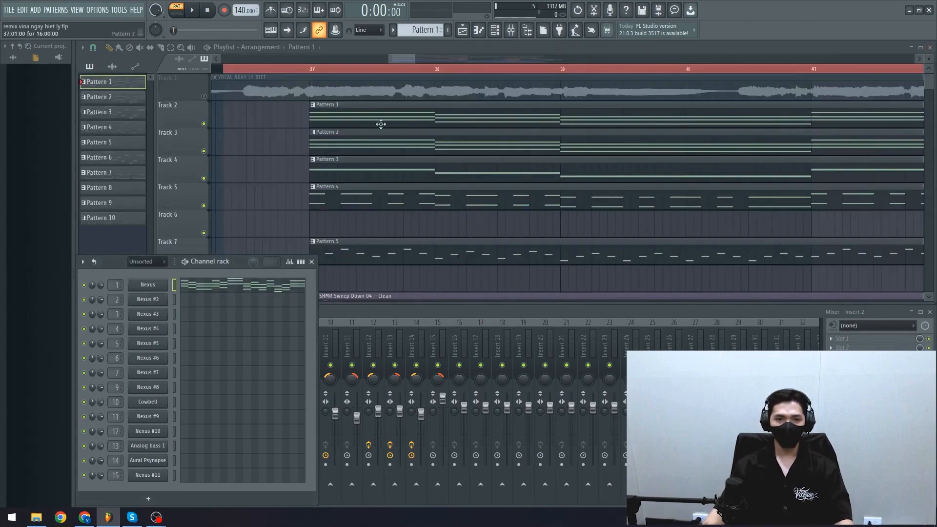
Open the Pattern 3 clip on Track 4, play its bass notes in pattern mode, and stop playback
double_click(341, 174)
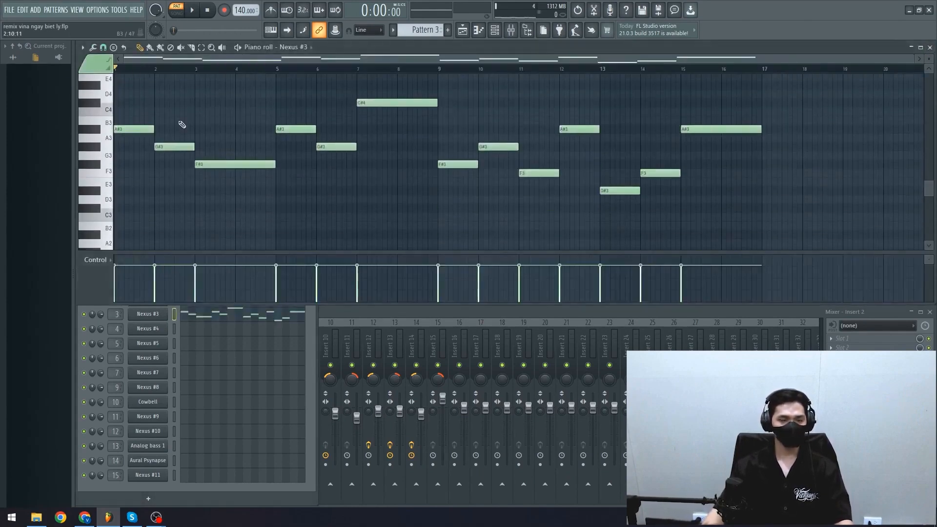
key(space)
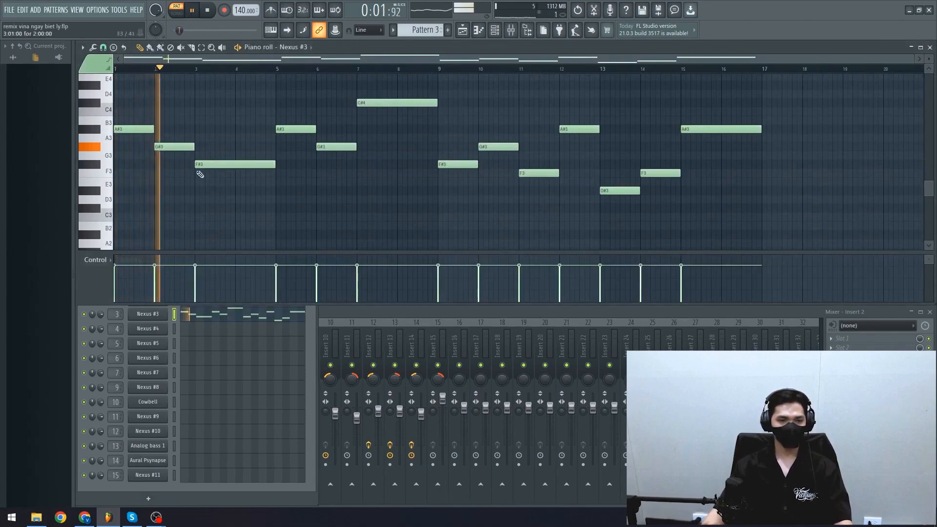
key(space)
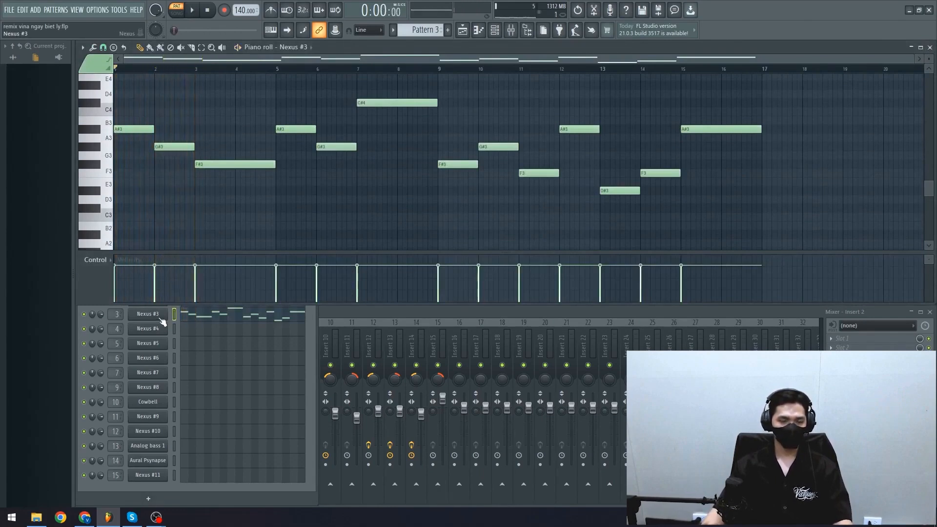
Open the Nexus #3 instrument, browse its sub presets, reselect Analog Sub 2, and close its window
click(162, 320)
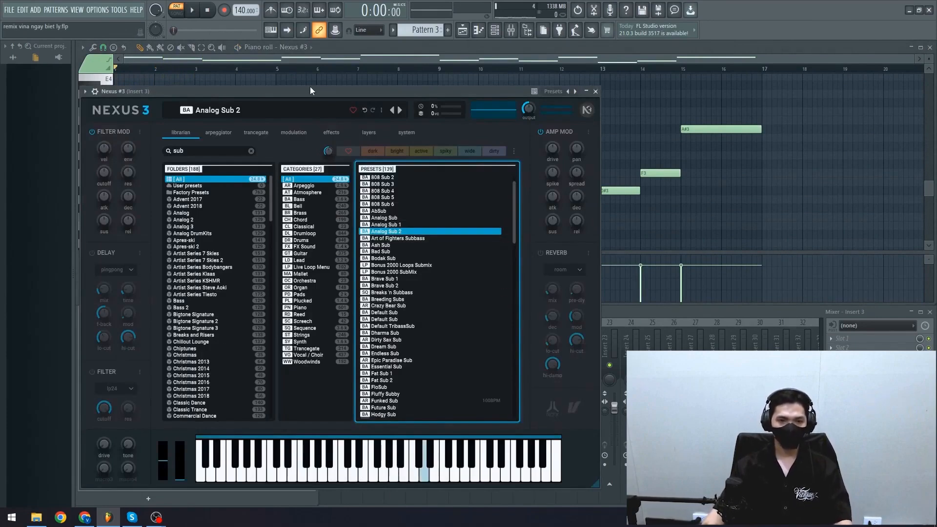
drag(311, 89, 332, 77)
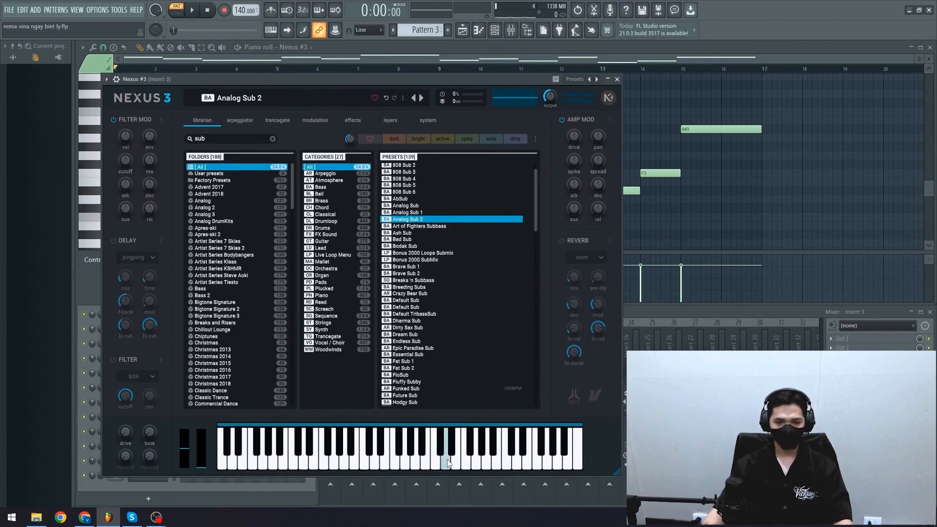
scroll(423, 318, down, 2)
click(433, 291)
click(456, 270)
click(426, 236)
click(427, 223)
click(422, 174)
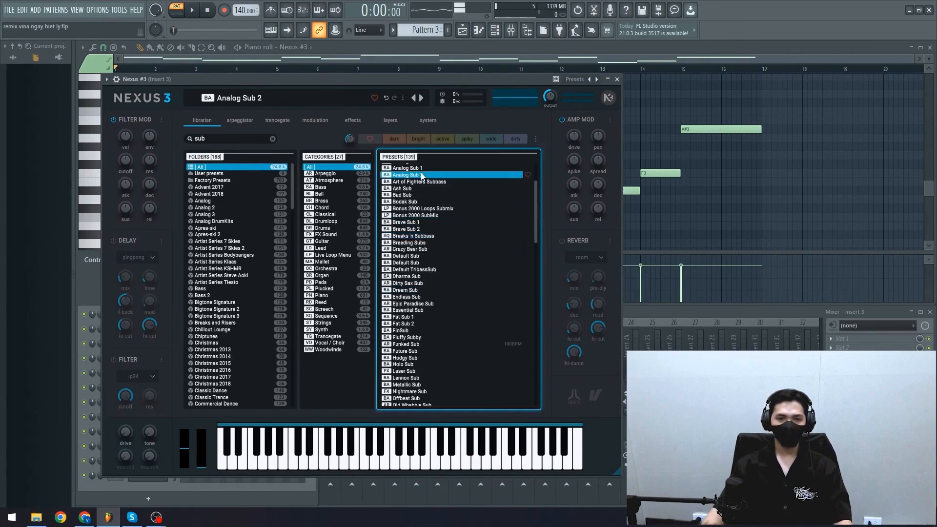
click(617, 79)
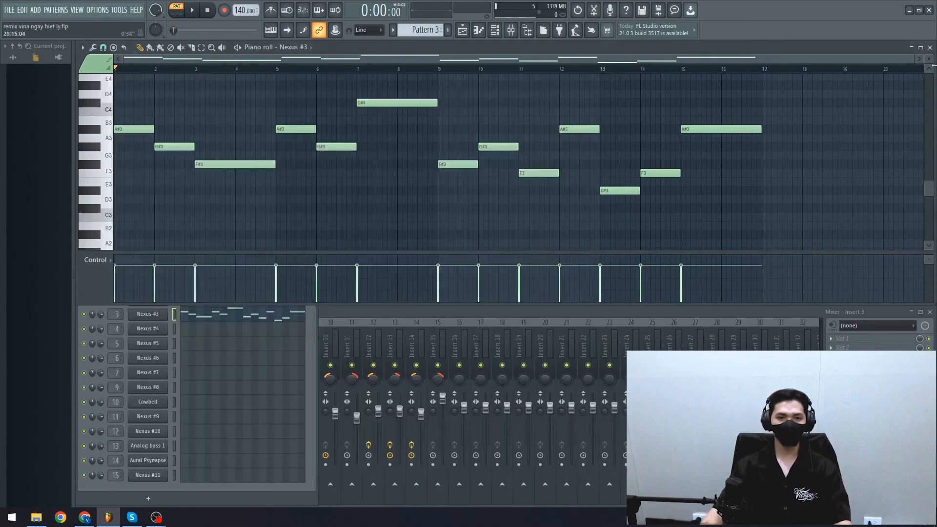
Return to the playlist, solo Track 5, and play the song from bar 37 to hear Pattern 4 alone, stopping playback at the end
click(929, 47)
scroll(510, 206, down, 2)
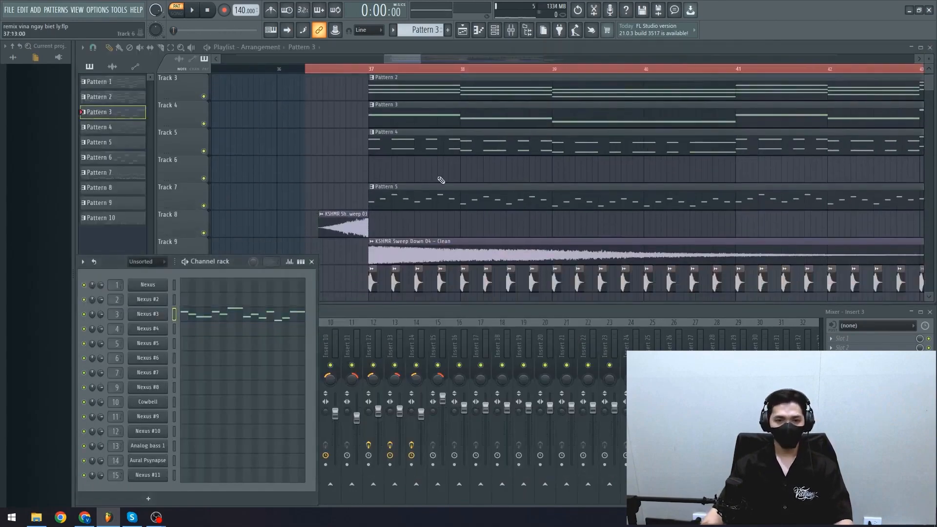
click(371, 68)
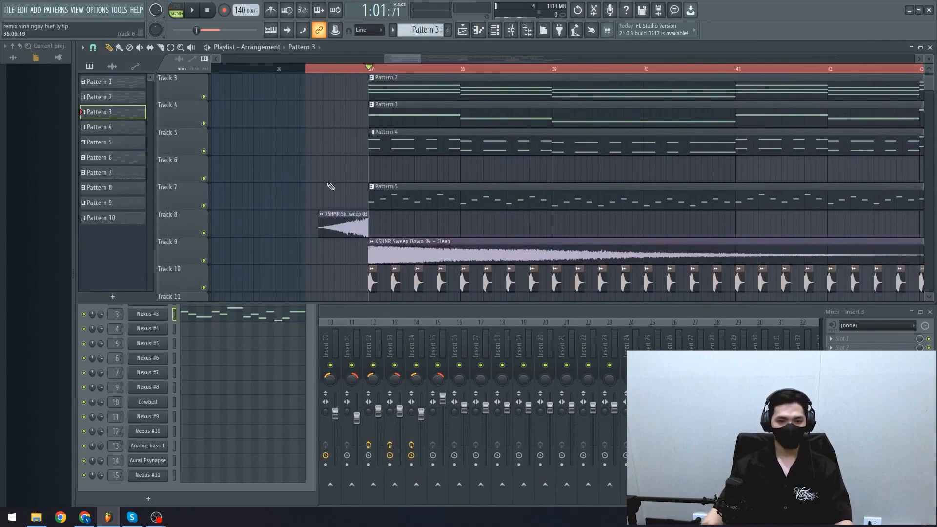
right_click(204, 151)
key(space)
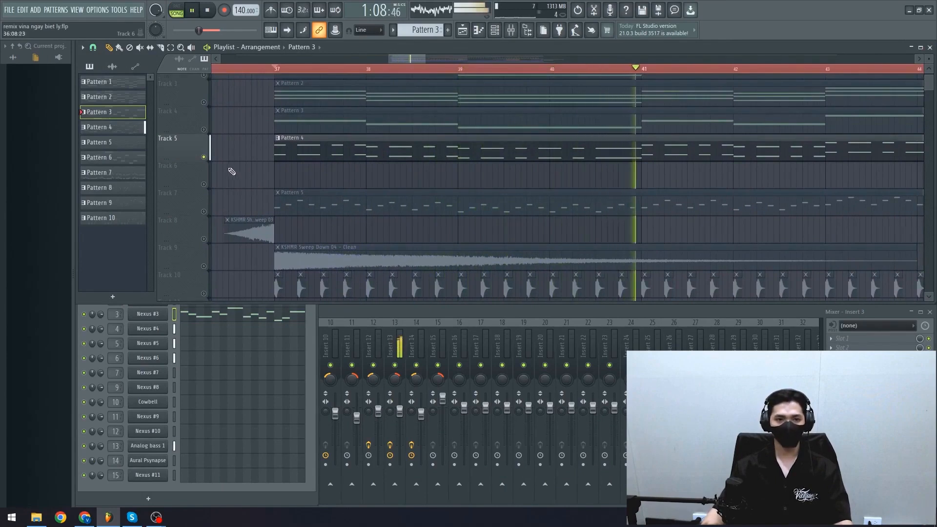
scroll(272, 181, down, 3)
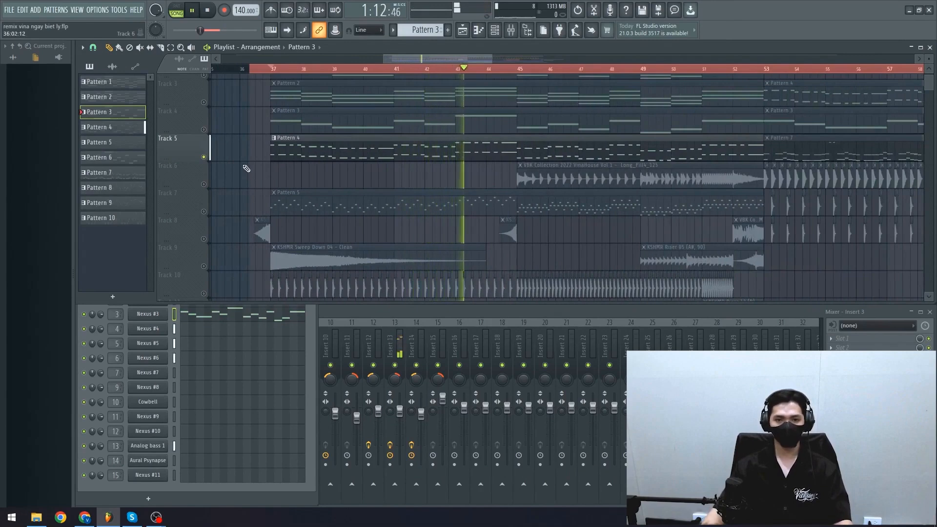
scroll(245, 168, up, 2)
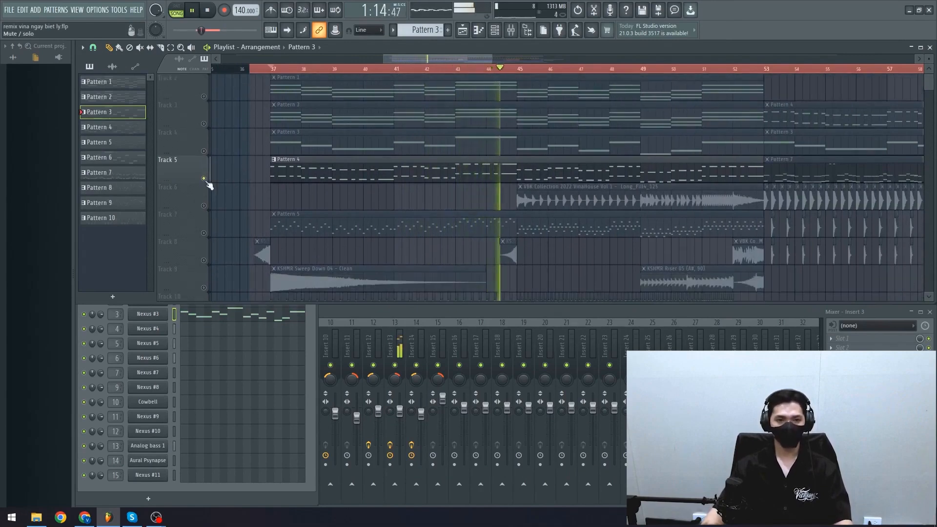
key(space)
Turn all playlist tracks back on and mute the vocal clip on Track 1 with the Mute tool
ctrl+click(204, 179)
scroll(261, 174, up, 1)
key(t)
click(263, 89)
scroll(266, 198, down, 2)
key(p)
scroll(259, 191, up, 2)
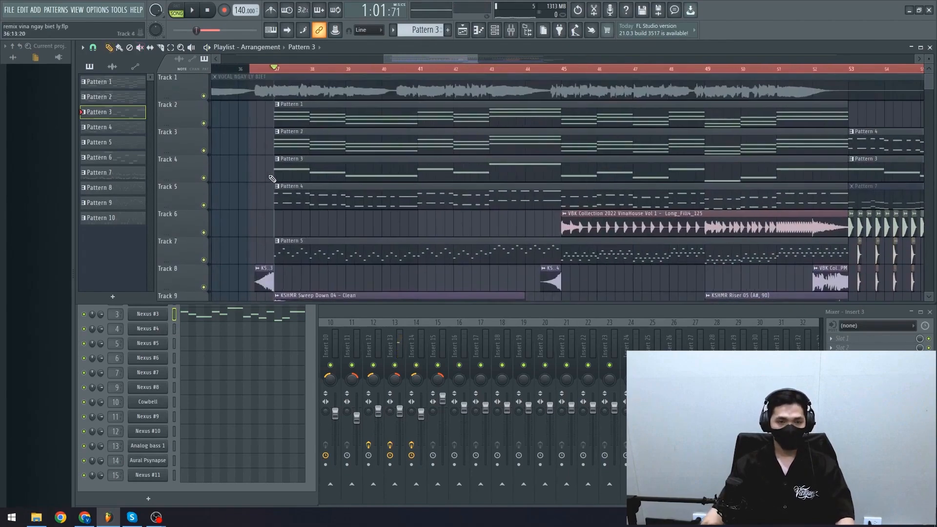
Open the Pattern 4 clip on Track 5 and examine the rhythm of the Nexus #4 notes in its opening bars
double_click(283, 191)
scroll(220, 208, up, 6)
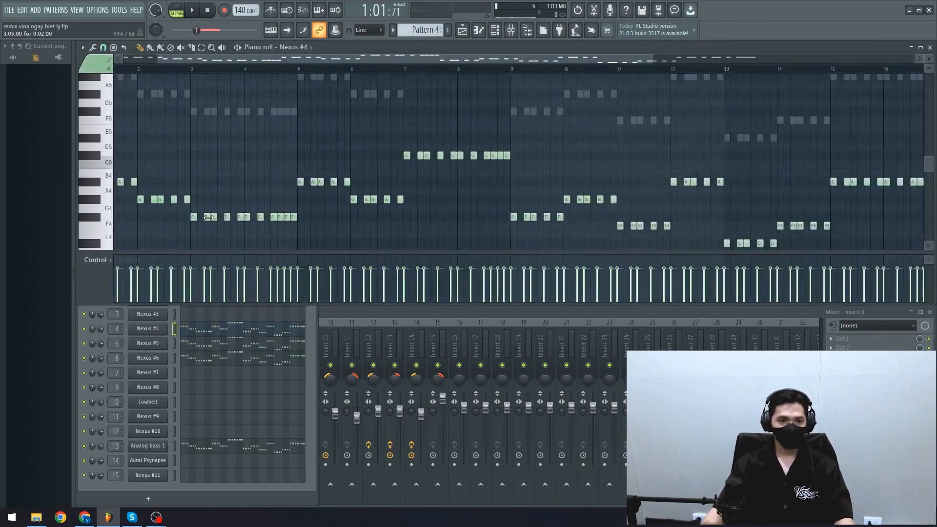
scroll(209, 208, up, 4)
scroll(206, 195, down, 4)
scroll(215, 184, left, 2)
scroll(235, 183, up, 3)
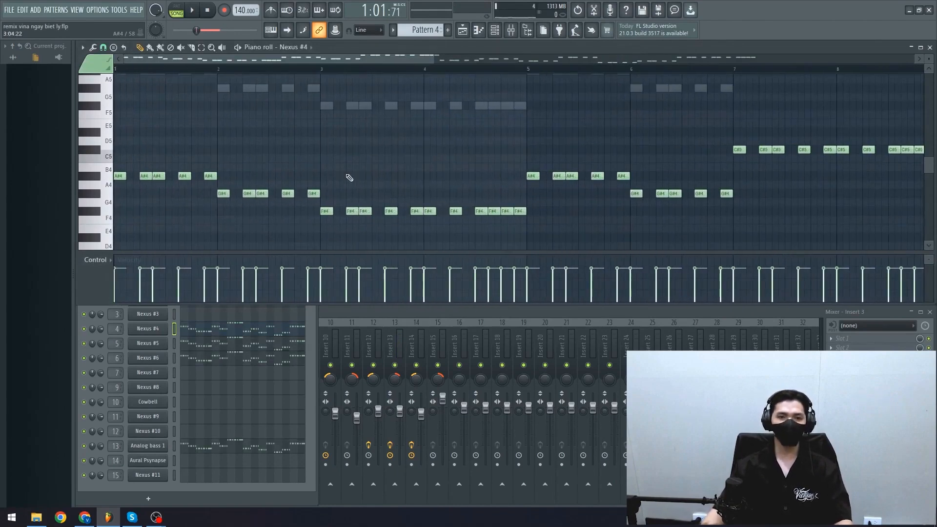
scroll(289, 176, up, 3)
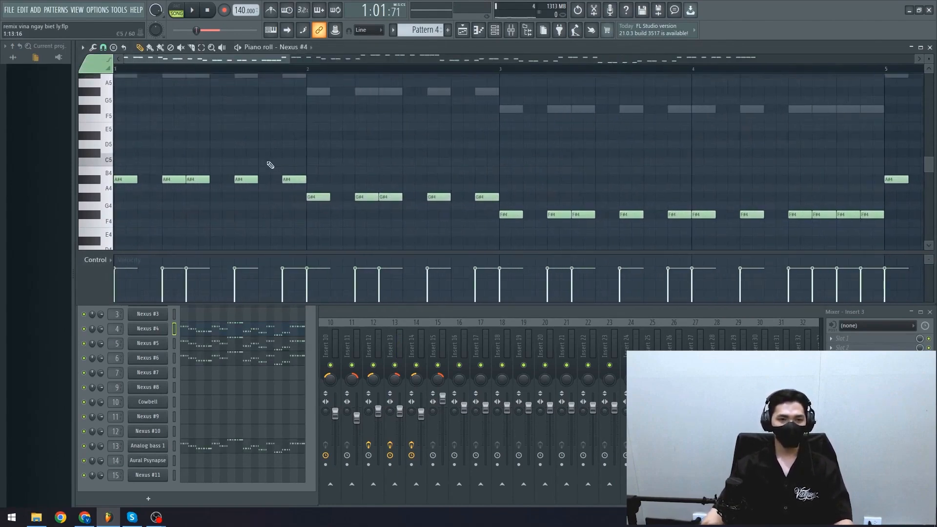
scroll(270, 166, up, 2)
scroll(268, 168, down, 1)
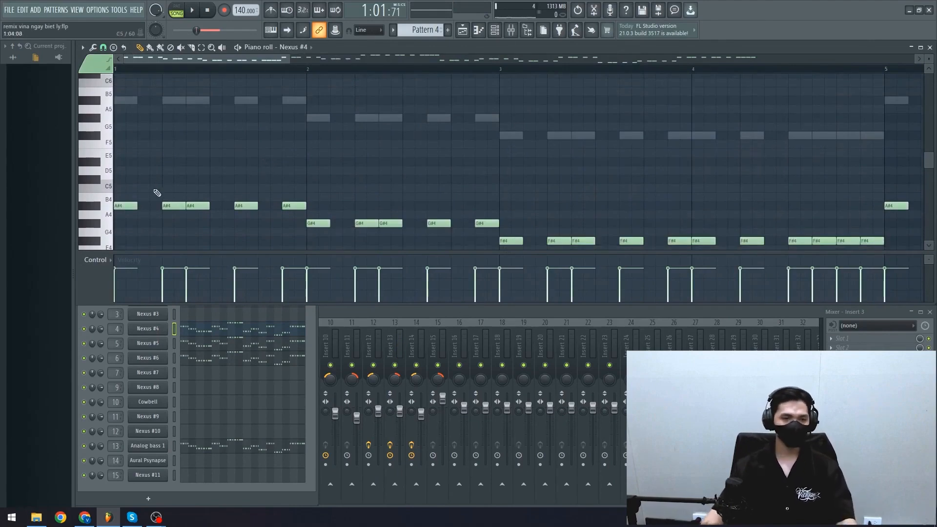
double_click(128, 207)
key(Escape)
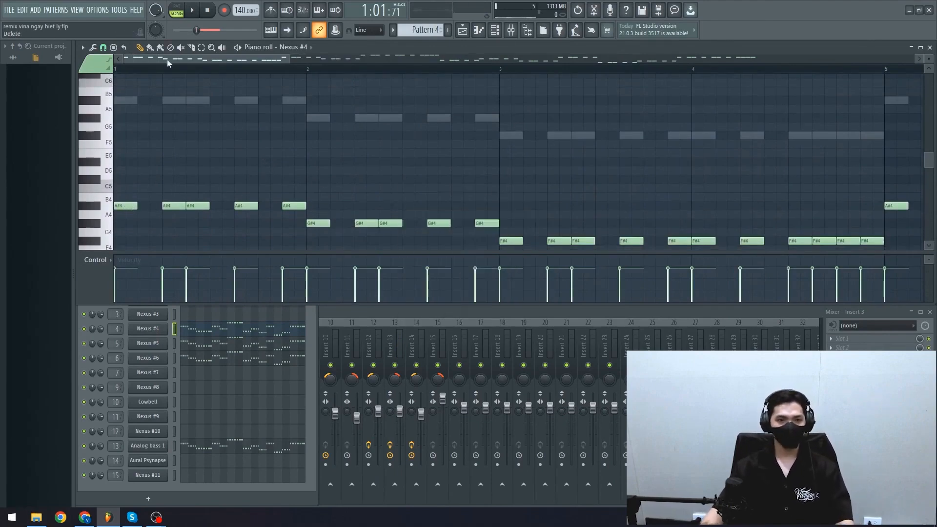
Play Pattern 4 in pattern mode and stop playback
key(space)
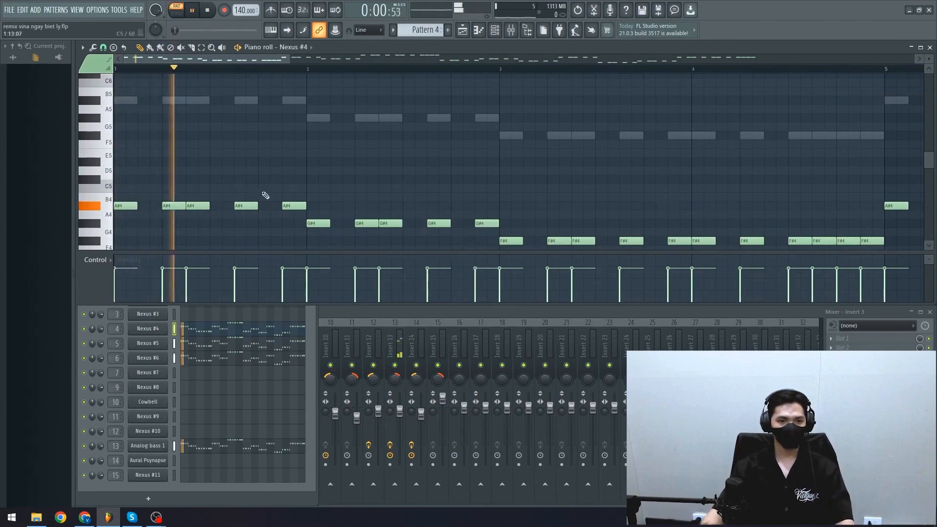
drag(385, 179, 364, 165)
key(space)
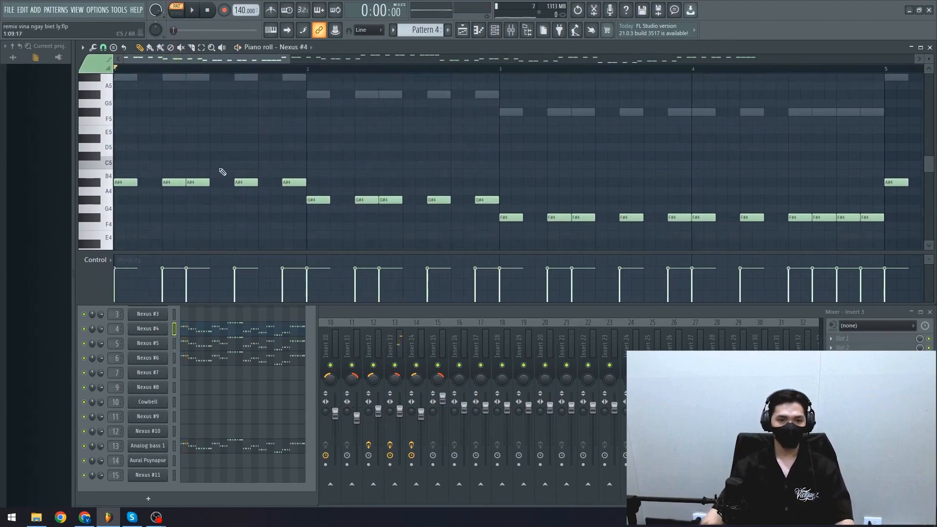
Try moving the third and fourth A#4 notes of bar 1 one grid step later, play the pattern, and restore their positions
drag(203, 179, 267, 182)
key(space)
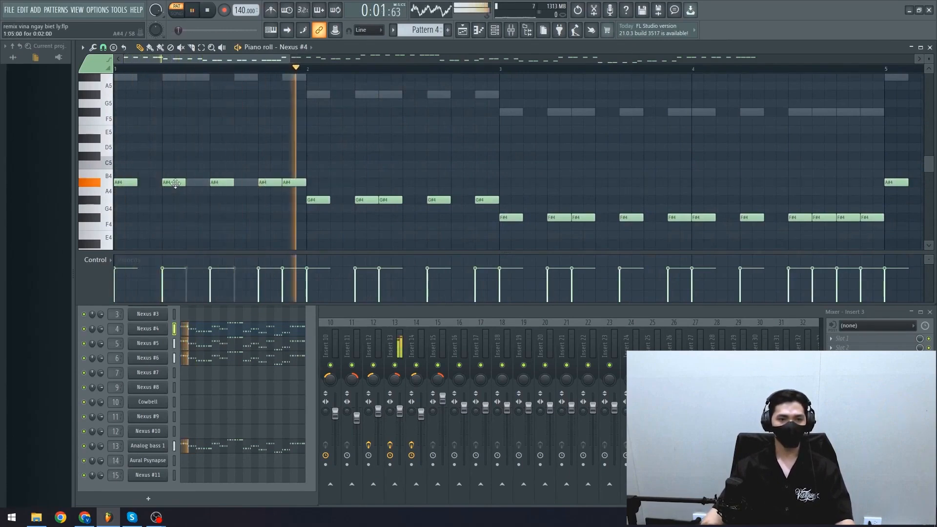
key(space)
mouse_move(218, 181)
mouse_down()
mouse_move(194, 182)
mouse_move(235, 184)
mouse_move(201, 184)
mouse_up()
drag(271, 184, 249, 184)
Replay Pattern 4 from its start with the original note rhythm, and stop playback
scroll(248, 184, down, 2)
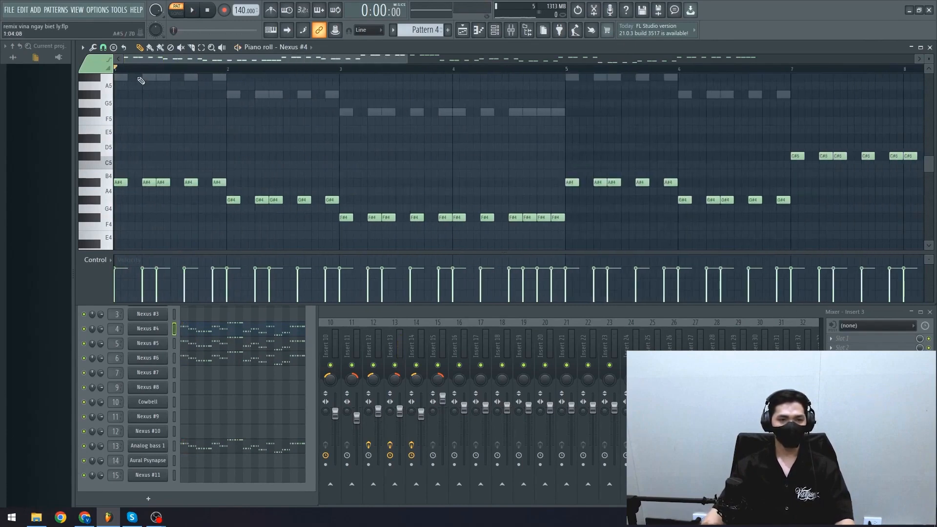
key(space)
scroll(167, 165, up, 1)
key(space)
scroll(171, 177, down, 2)
scroll(182, 236, up, 1)
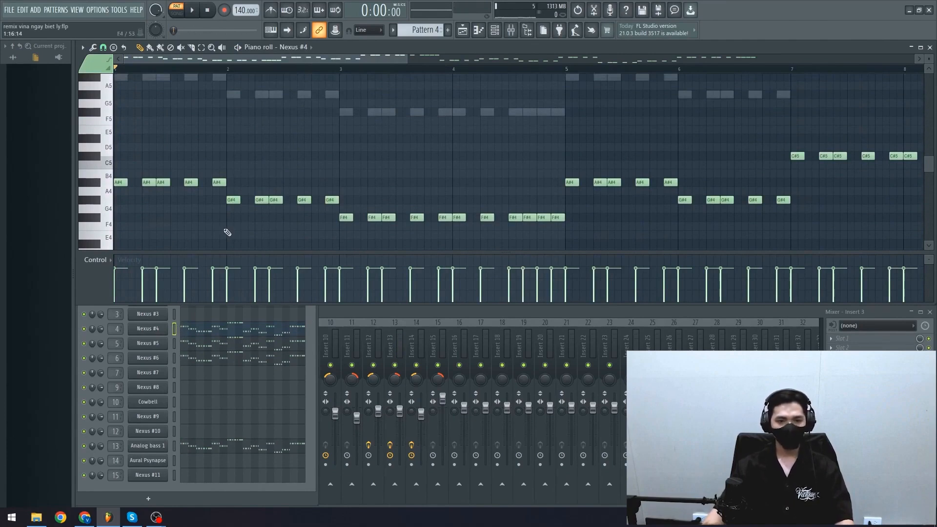
scroll(199, 229, down, 1)
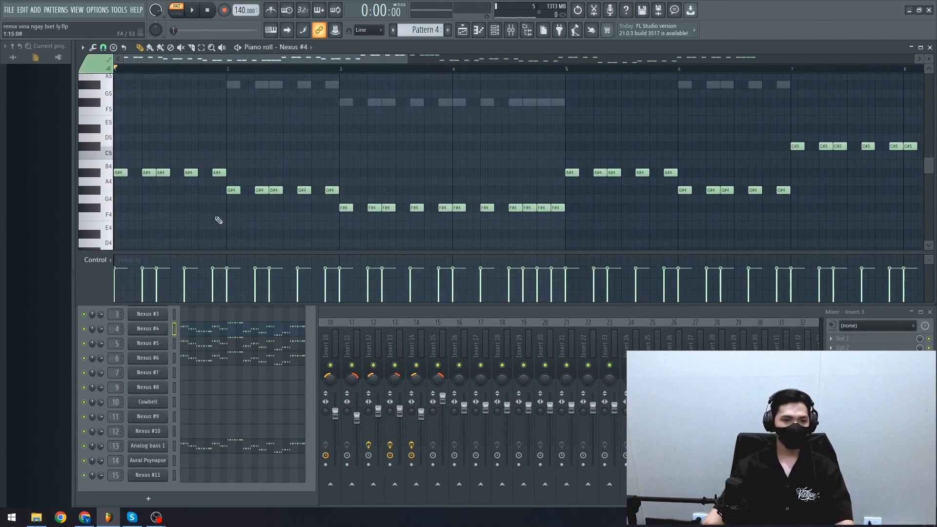
Open the Nexus #4 instrument to view its preset, and move its window aside
click(160, 331)
drag(387, 80, 465, 72)
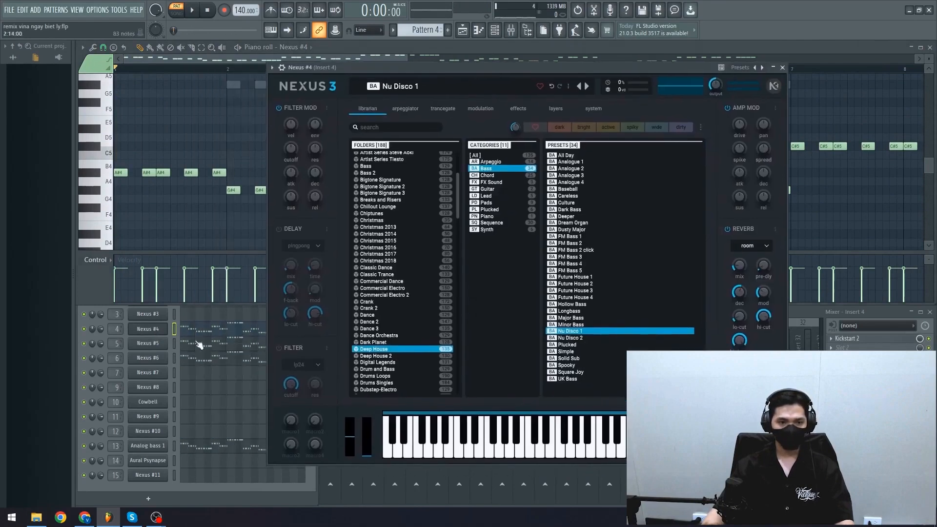
Switch the piano roll to the Nexus #6 and Nexus #5 notes to compare their octaves, and return to the Nexus #4 notes
scroll(147, 195, up, 4)
double_click(122, 122)
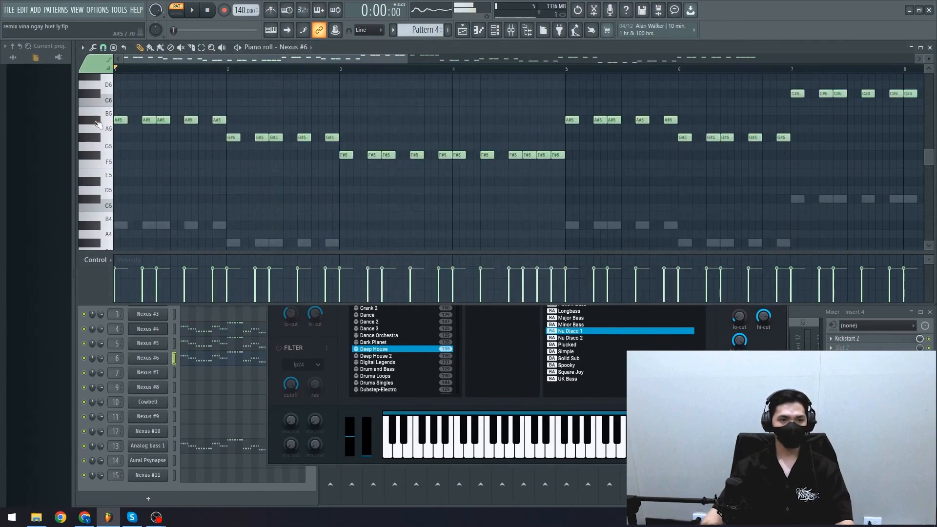
click(107, 129)
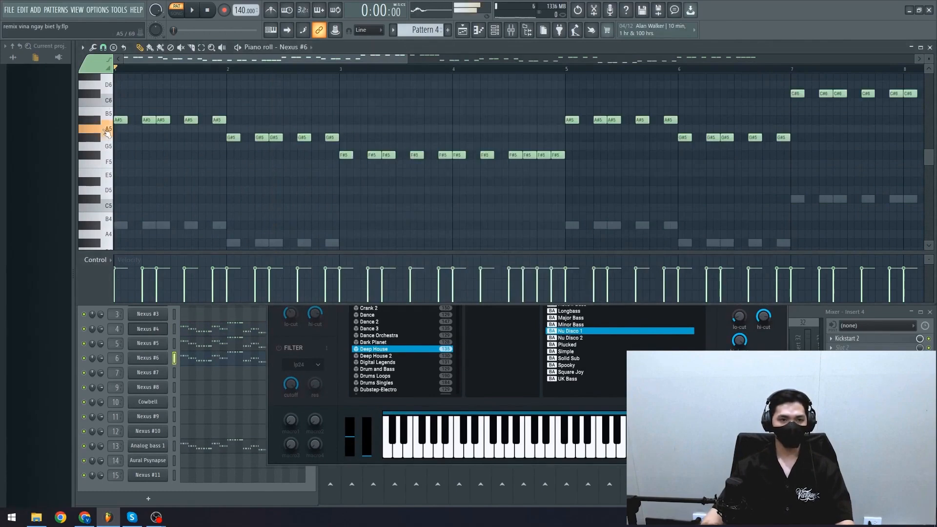
double_click(123, 226)
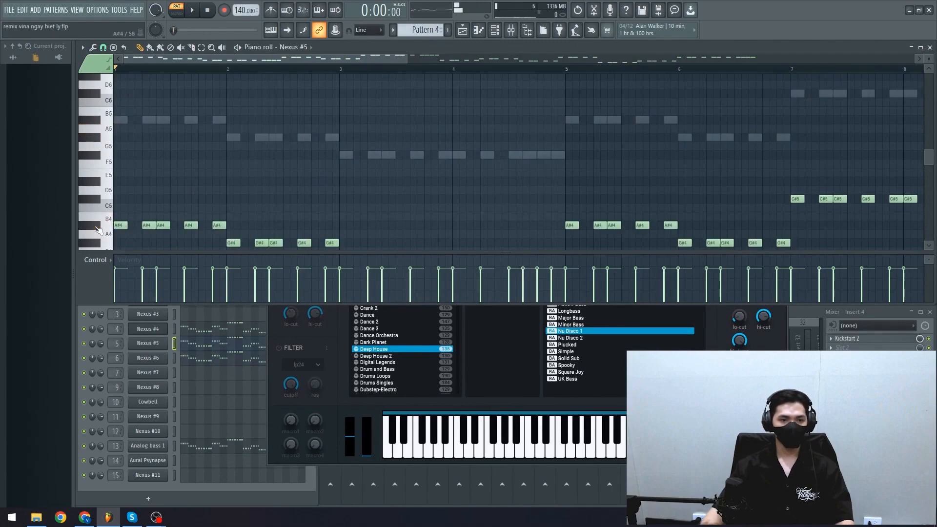
scroll(108, 220, down, 3)
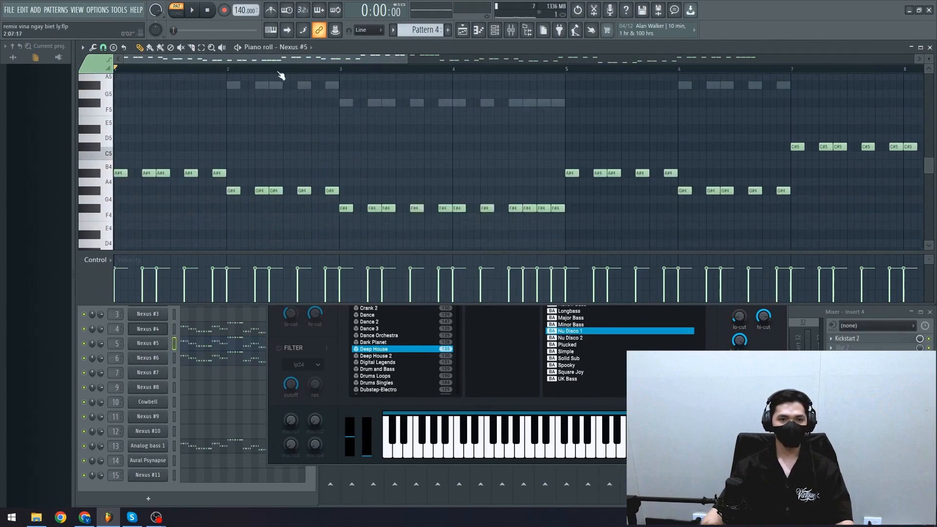
click(294, 46)
click(306, 322)
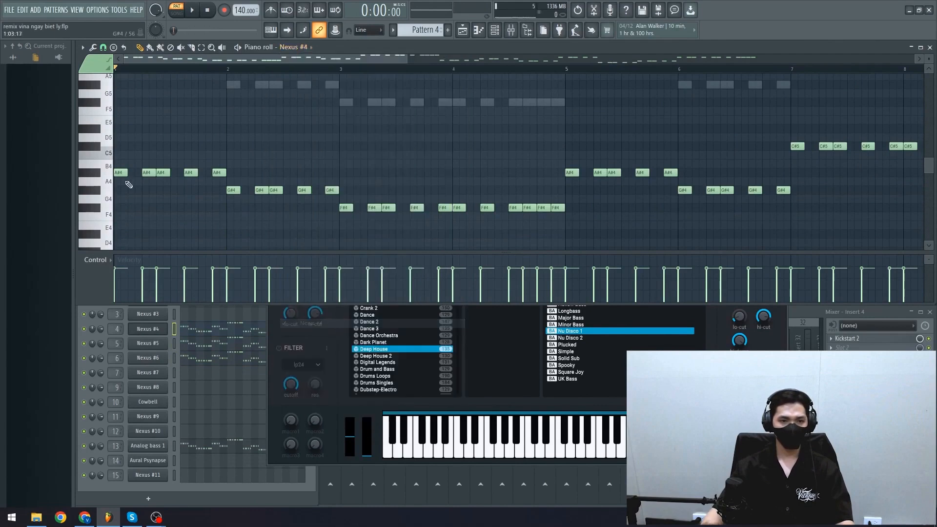
Open the Nexus #6 instrument to view its preset, and close its window
click(100, 176)
click(100, 176)
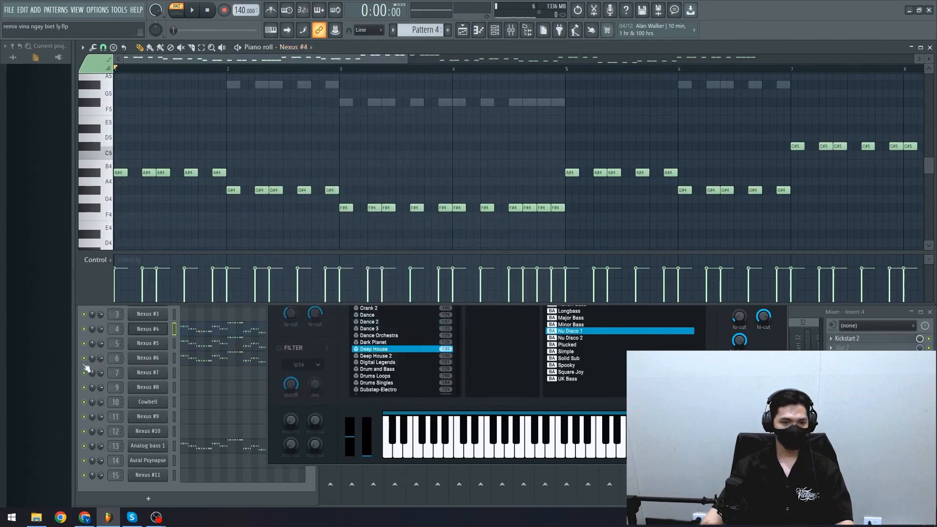
click(81, 340)
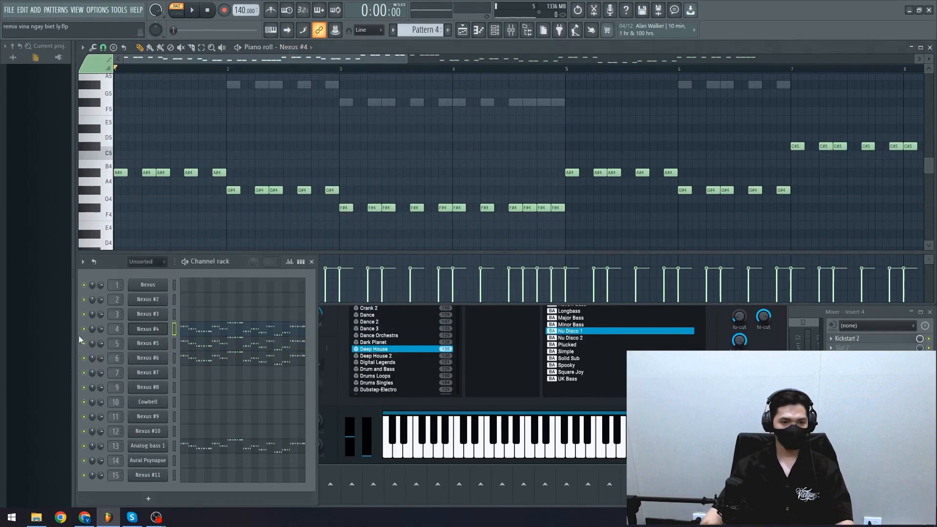
click(152, 362)
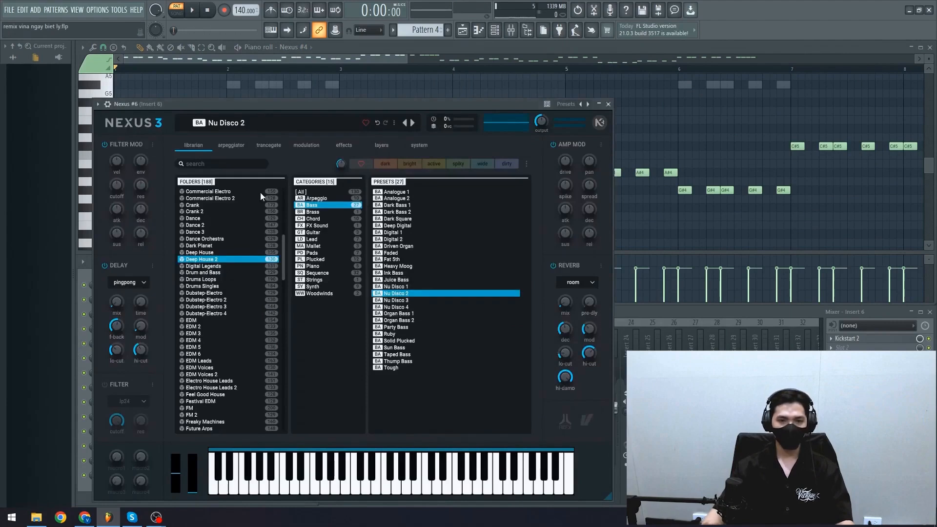
drag(221, 105, 222, 86)
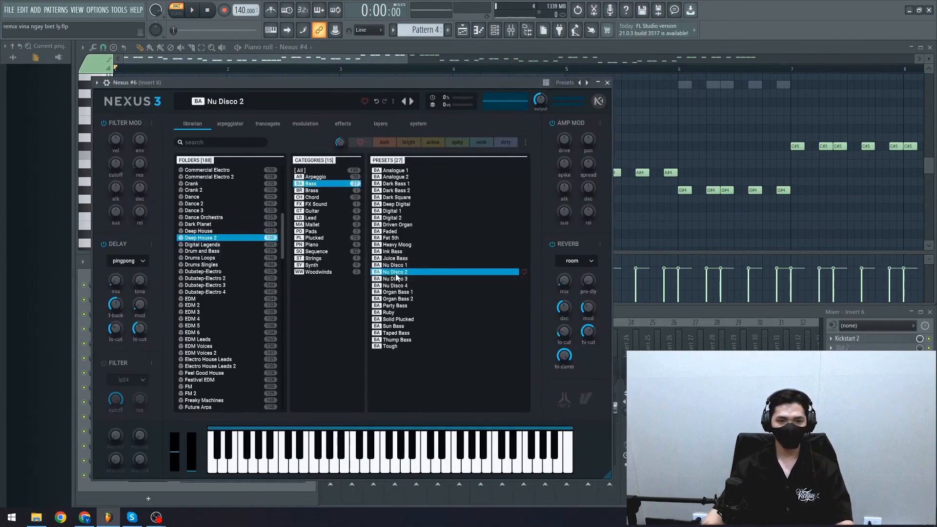
click(607, 82)
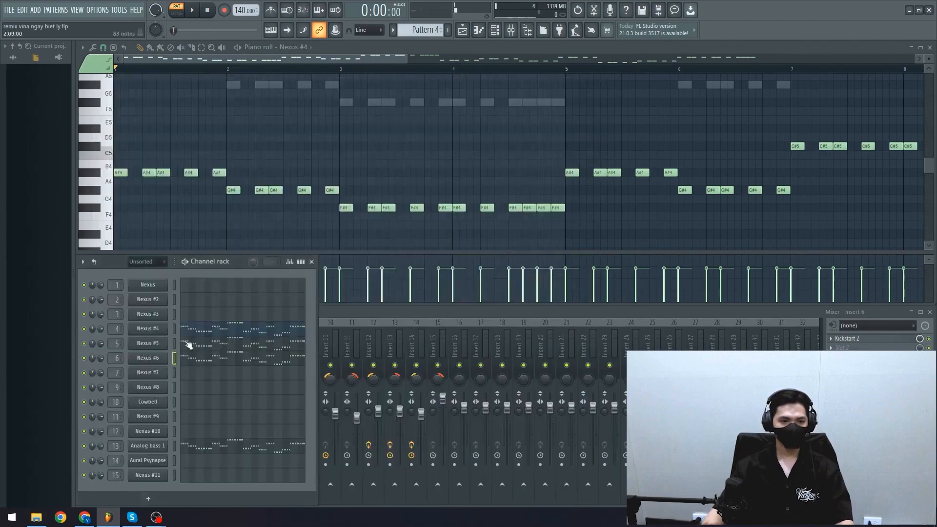
Open the Nexus #5 instrument to view its preset and audition a note, closing the instrument windows when finished
click(148, 343)
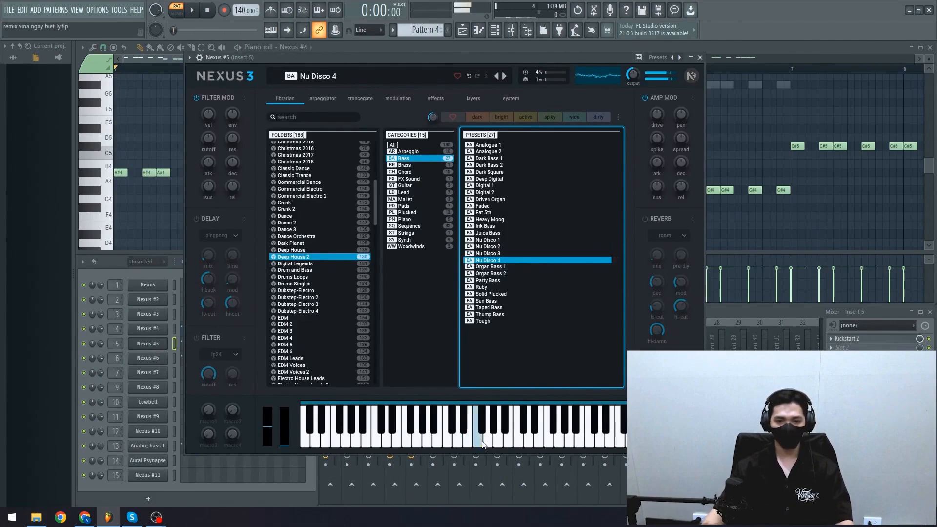
click(700, 57)
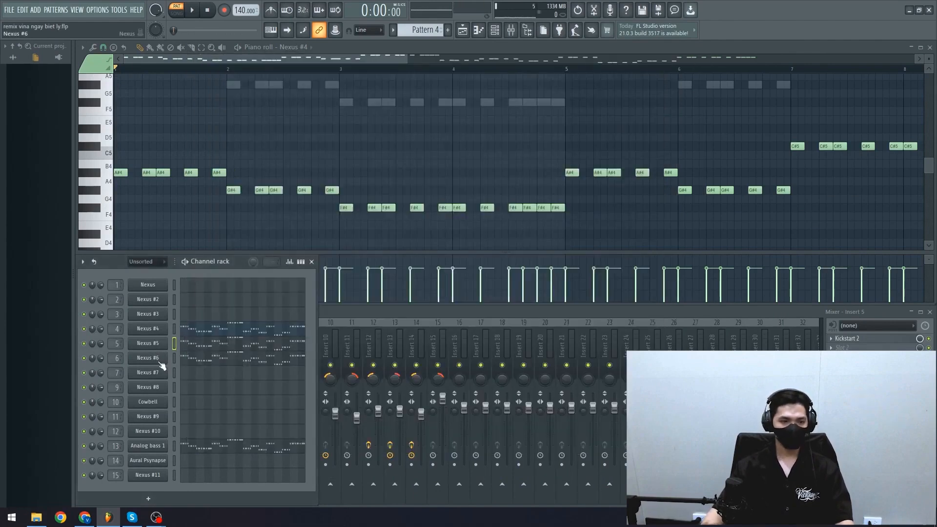
click(163, 330)
click(607, 83)
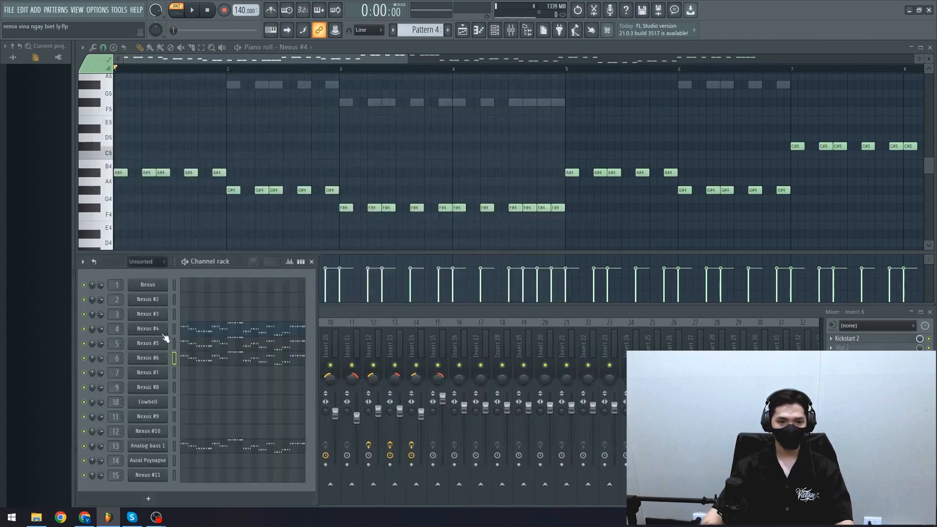
Open the Nexus #4 instrument, audition several notes of its preset, and close its window
click(155, 330)
click(550, 444)
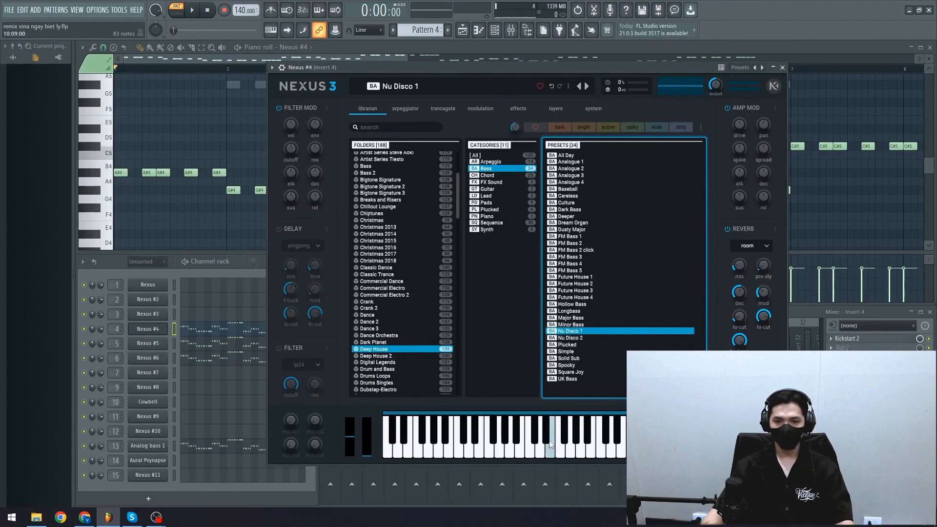
click(540, 445)
click(500, 446)
click(782, 67)
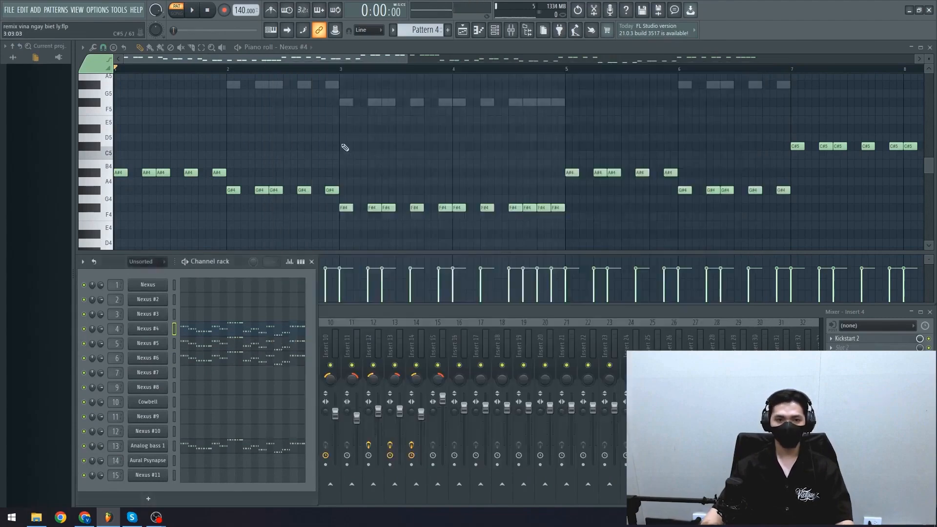
Examine the Nexus #4 notes across the whole of Pattern 4, and switch the piano roll to the Nexus #6 notes
scroll(146, 140, up, 4)
scroll(149, 168, down, 3)
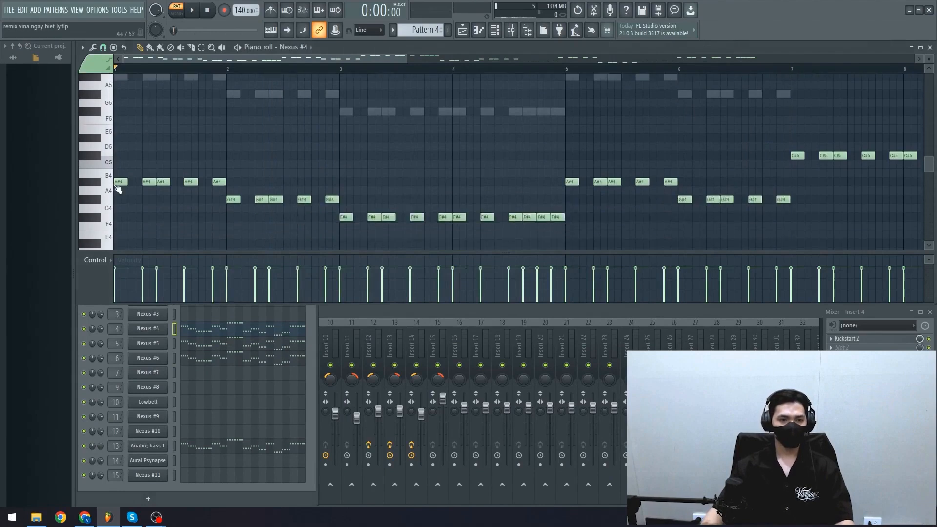
scroll(294, 184, down, 6)
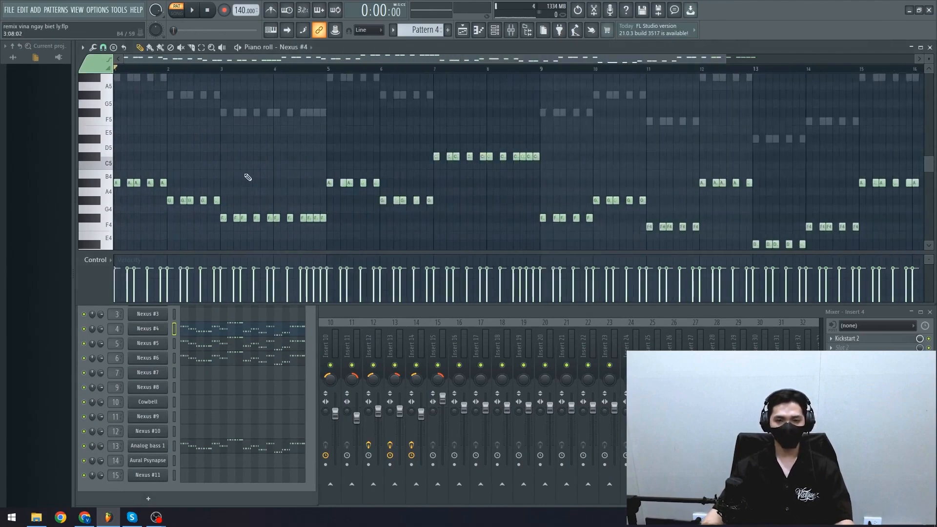
scroll(285, 197, down, 2)
scroll(254, 188, up, 4)
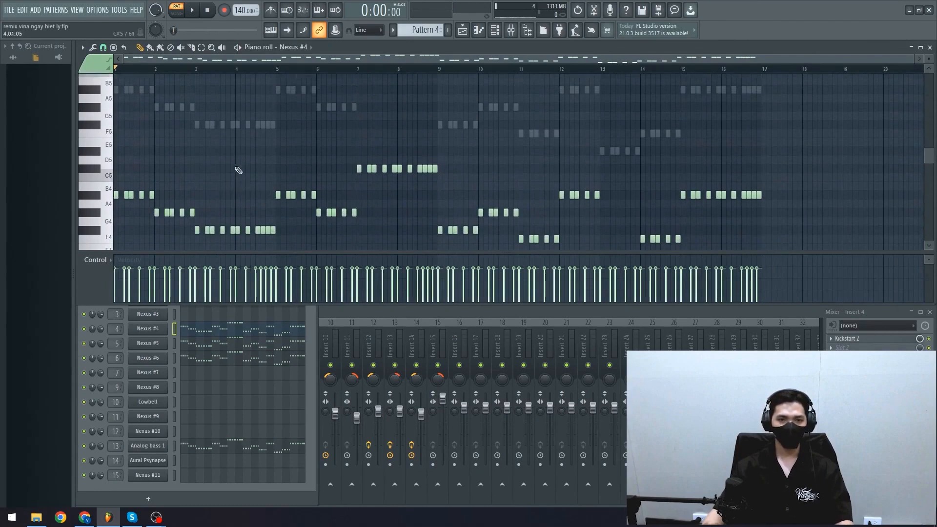
scroll(220, 181, up, 3)
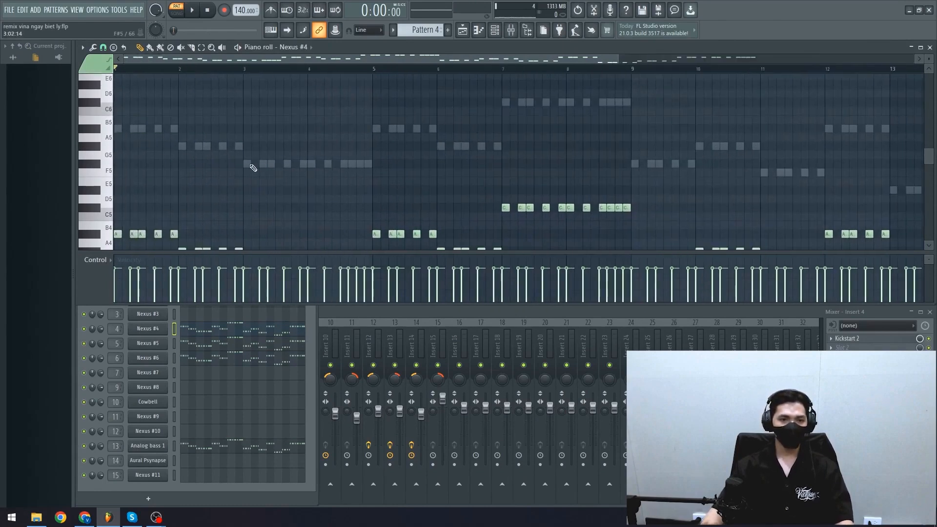
double_click(251, 165)
scroll(228, 194, down, 4)
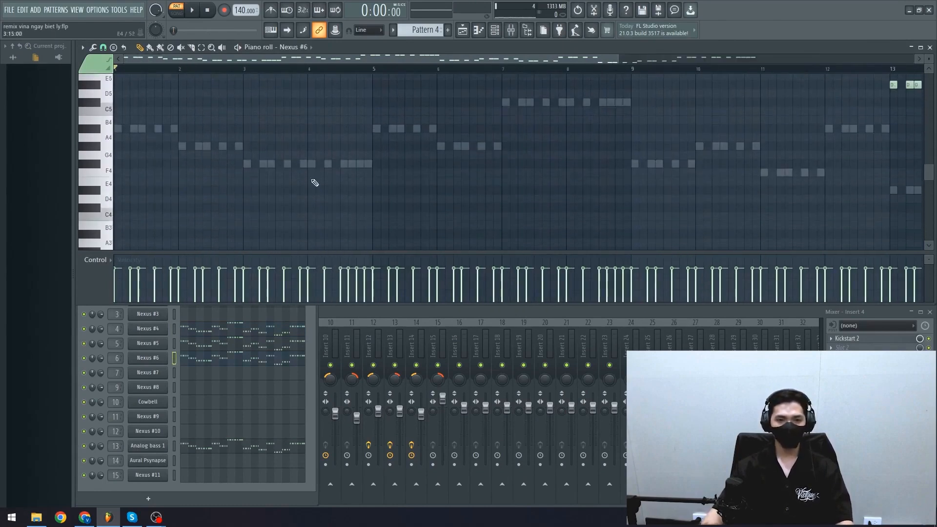
Play Pattern 4 while viewing its clip among the Playlist tracks from bar 37, and stop playback
key(space)
key(F5)
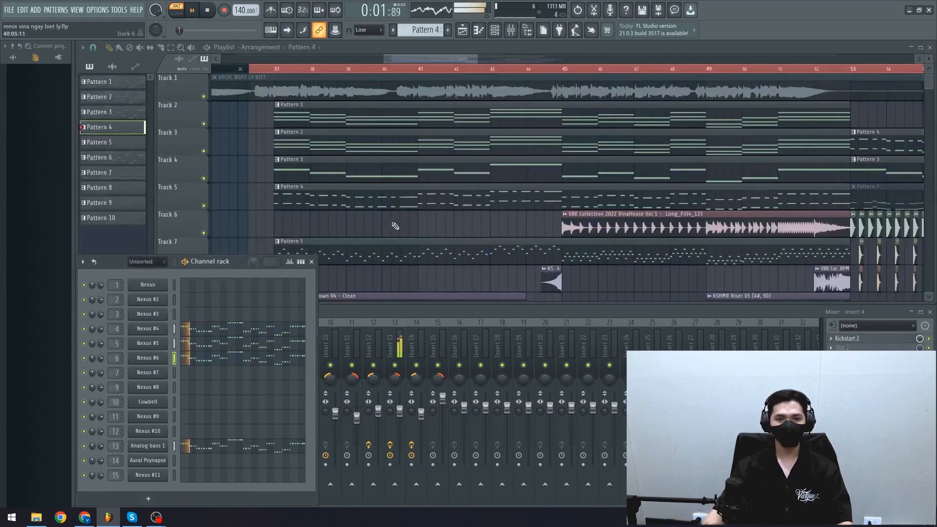
scroll(395, 226, down, 2)
scroll(395, 225, up, 1)
mouse_move(404, 207)
mouse_down()
mouse_move(368, 204)
mouse_move(417, 203)
mouse_up()
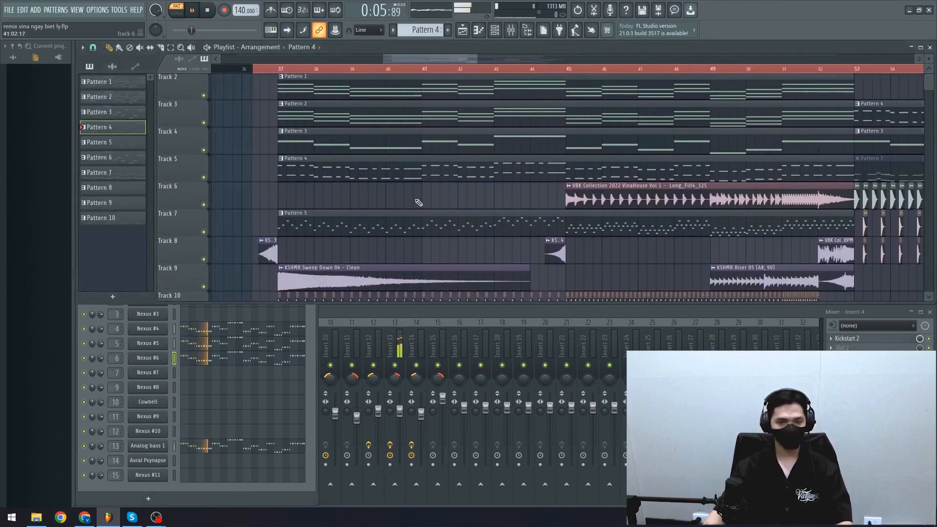
key(space)
Set the song position to bar 37 in song mode, and solo Track 7 containing Pattern 5
scroll(278, 180, up, 2)
scroll(278, 180, down, 3)
scroll(281, 83, up, 2)
click(280, 71)
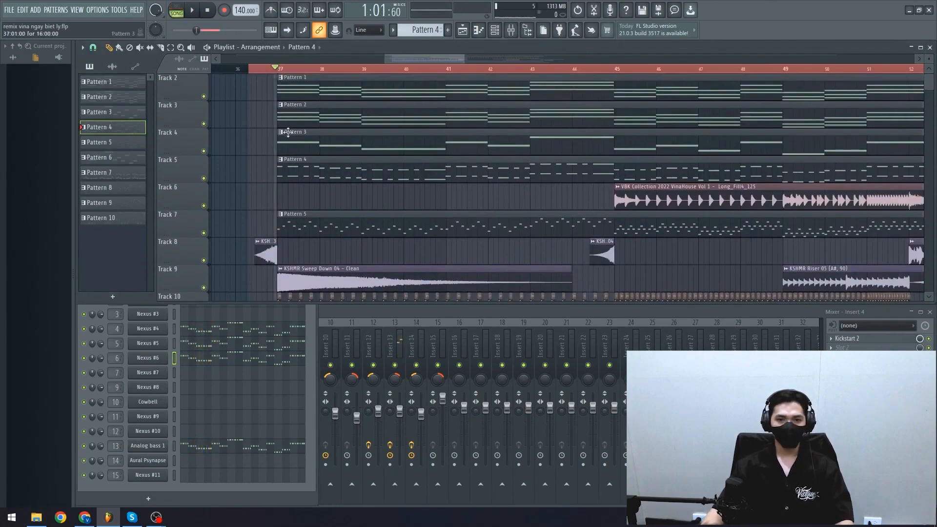
scroll(288, 72, down, 2)
scroll(293, 71, up, 3)
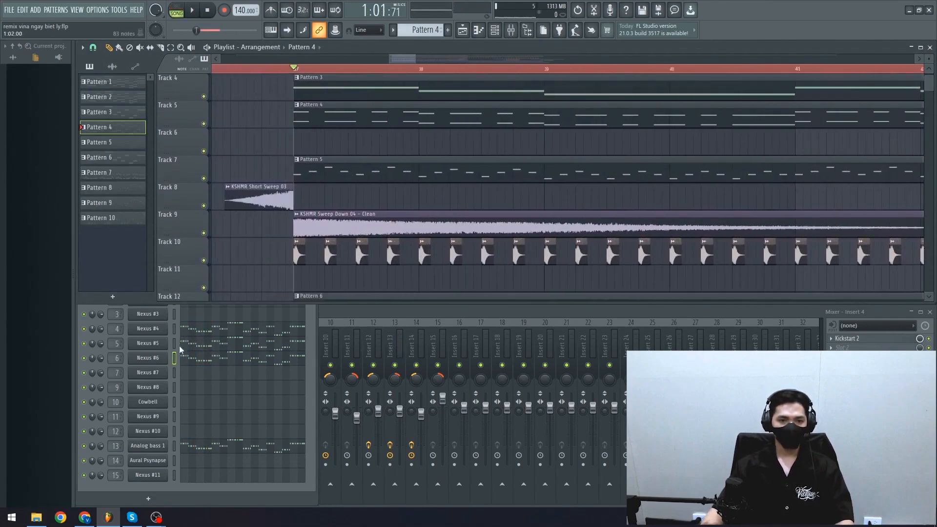
ctrl+click(204, 178)
scroll(353, 200, down, 4)
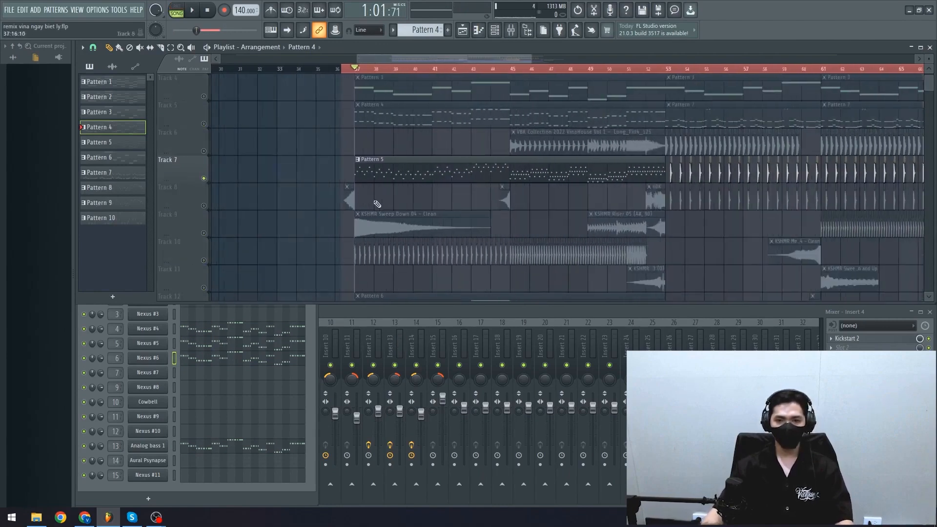
scroll(564, 153, up, 3)
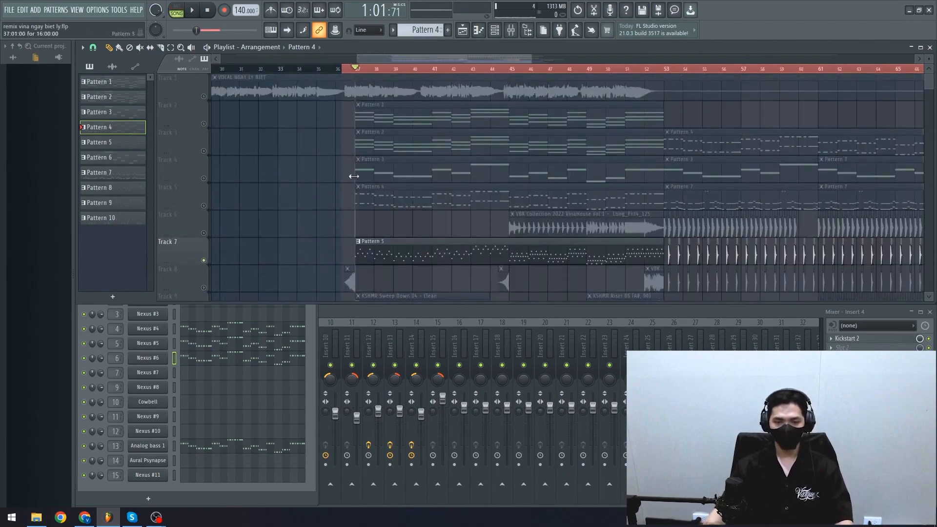
Play the soloed Pattern 5 clip from bar 37 while following it in the Playlist, and stop playback
key(space)
scroll(379, 220, up, 3)
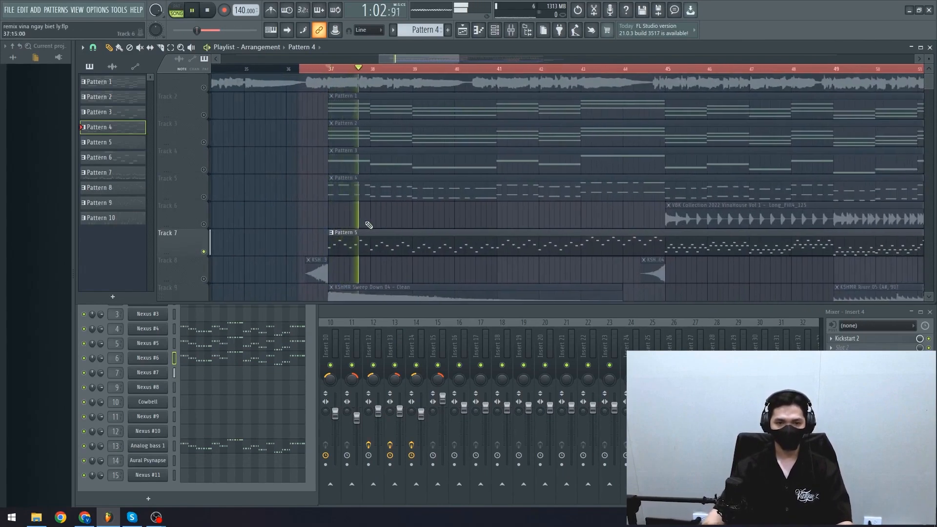
drag(389, 226, 327, 217)
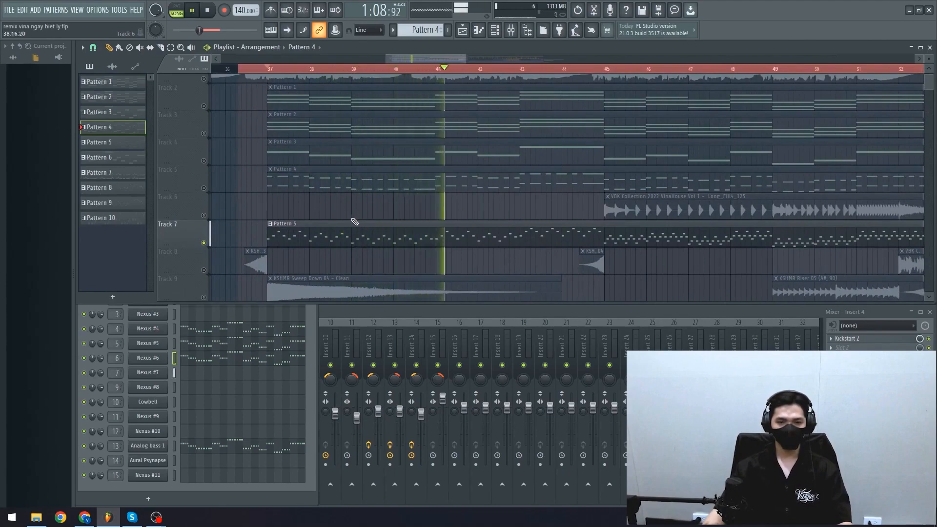
drag(354, 222, 328, 209)
key(space)
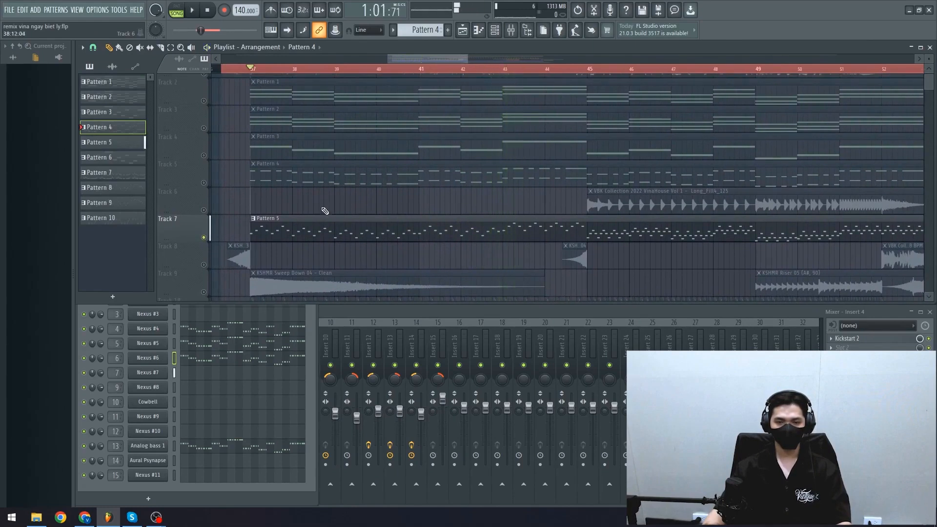
Open Pattern 5's Nexus #7 notes in the piano roll and examine the arpeggiated melody from bar 1
scroll(236, 254, up, 2)
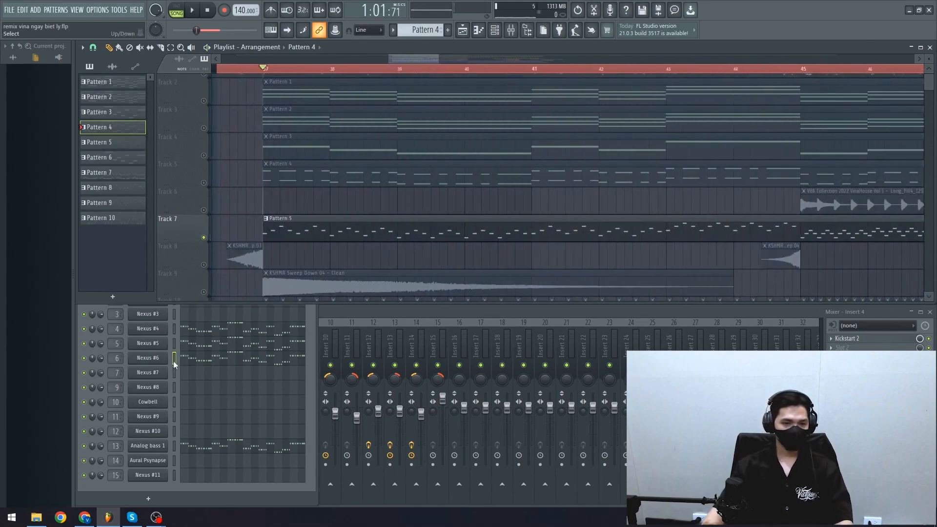
double_click(324, 240)
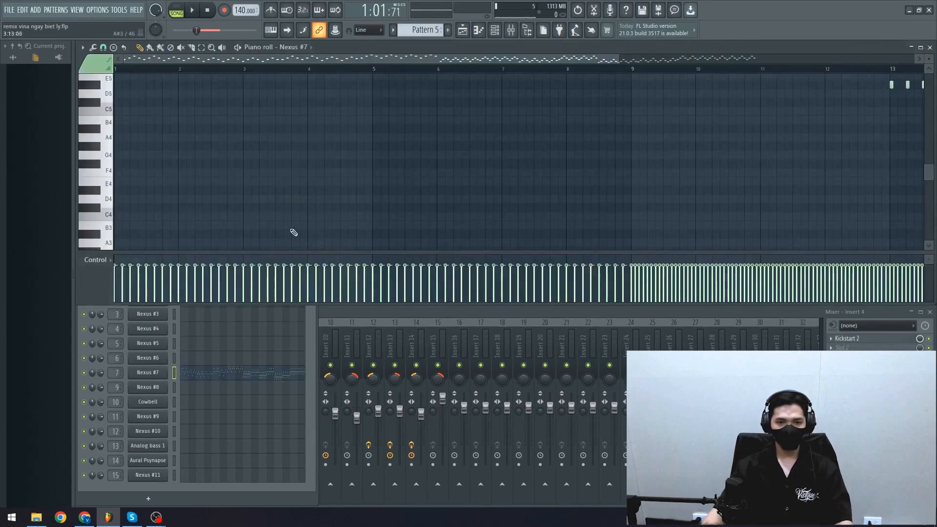
ctrl+scroll(318, 213, down, 3)
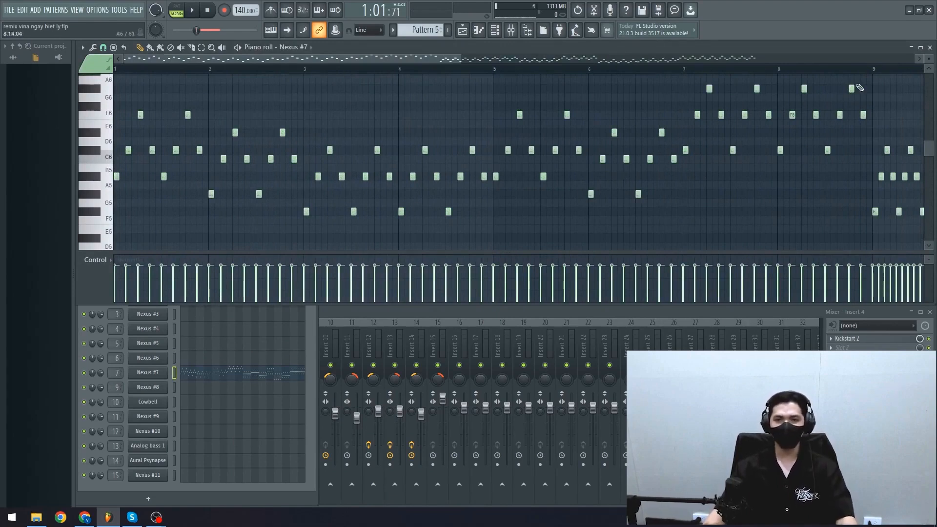
scroll(663, 222, up, 1)
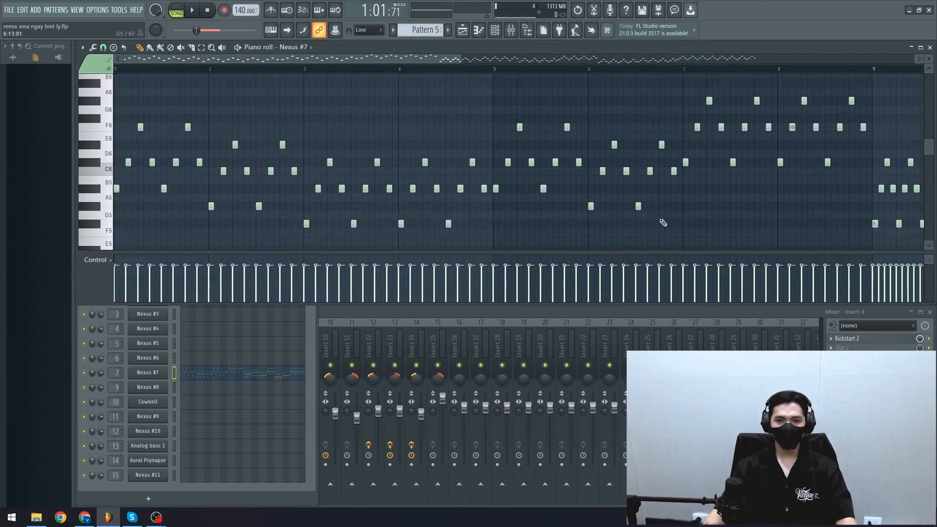
ctrl+scroll(535, 221, up, 3)
drag(535, 221, 756, 217)
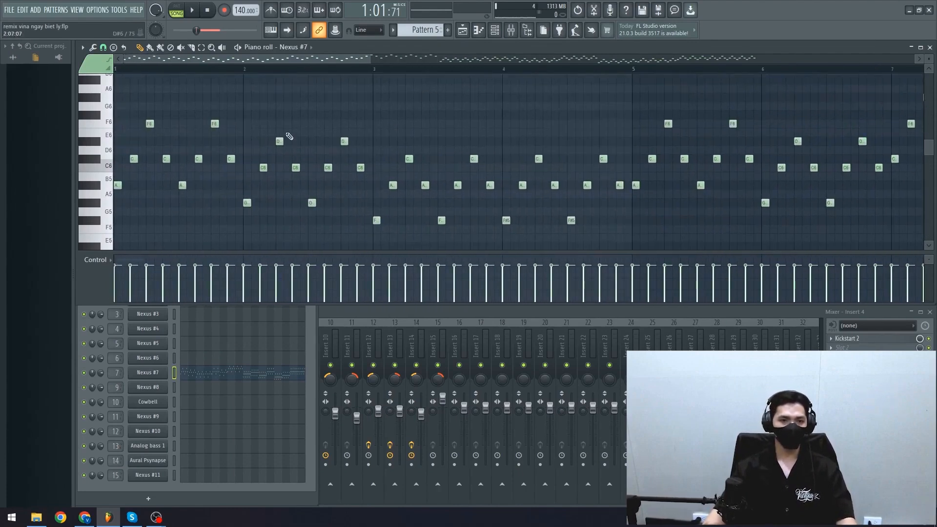
Play the opening of Pattern 5 in the piano roll, stop, inspect its following bars, and close the piano roll
key(space)
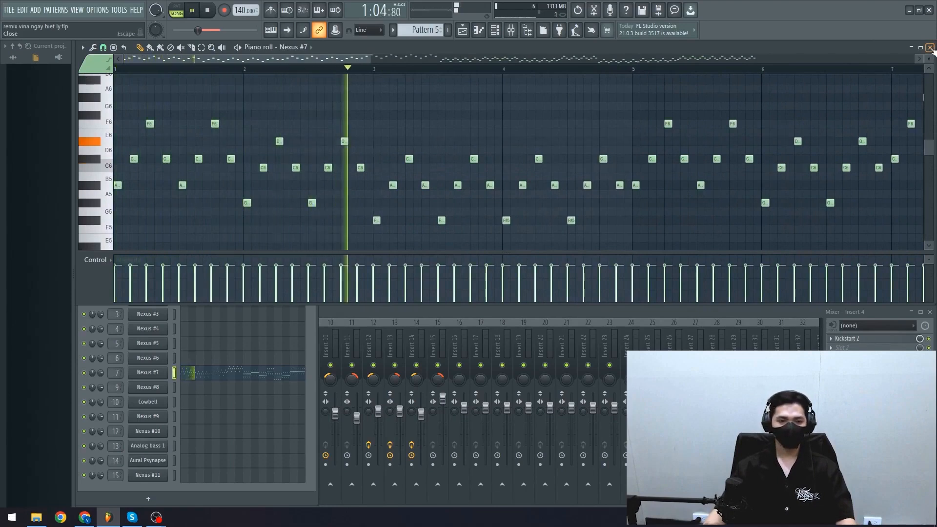
key(space)
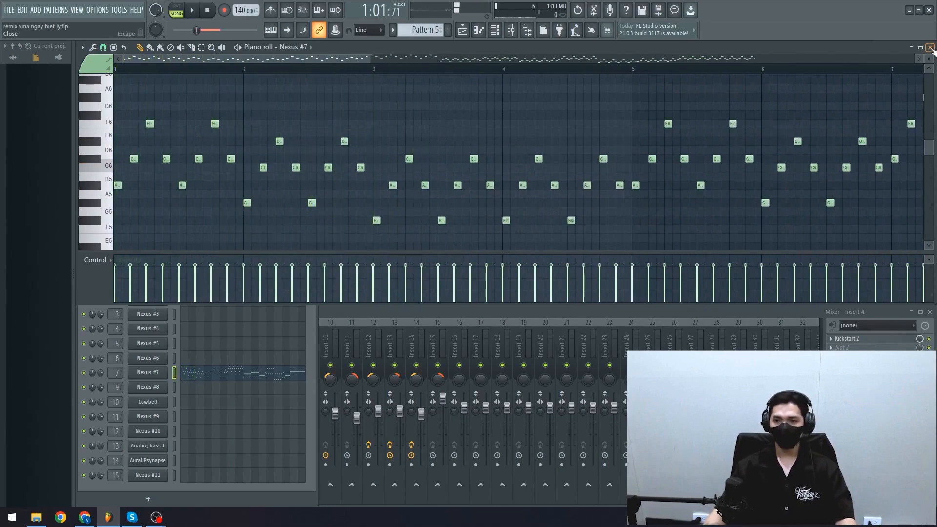
drag(681, 116, 511, 112)
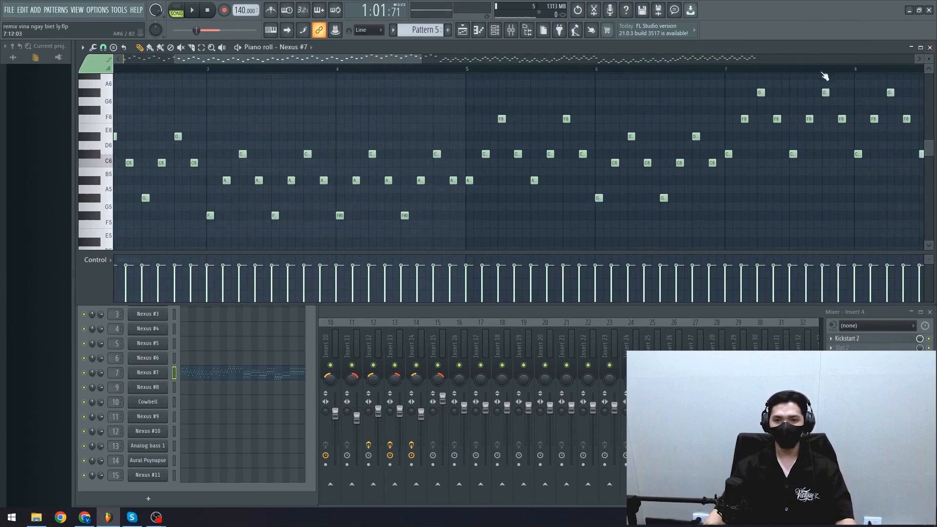
click(930, 48)
Turn off the solo on Track 7 and open the Nexus #7 instrument to view its preset
scroll(294, 201, up, 2)
scroll(266, 211, down, 2)
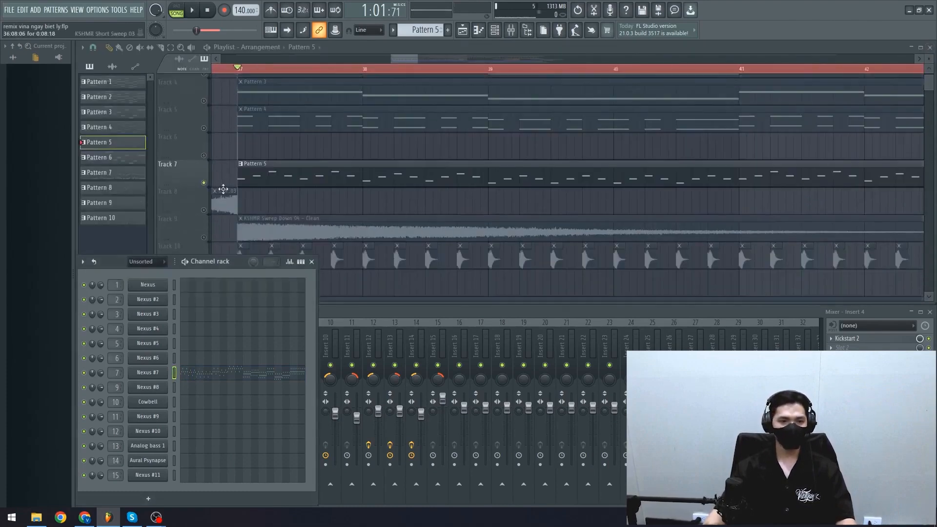
click(206, 188)
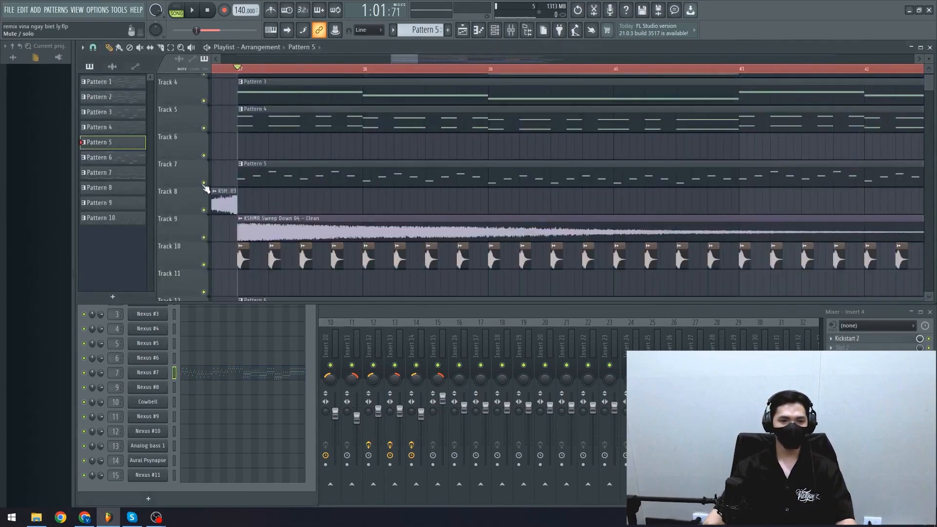
click(157, 375)
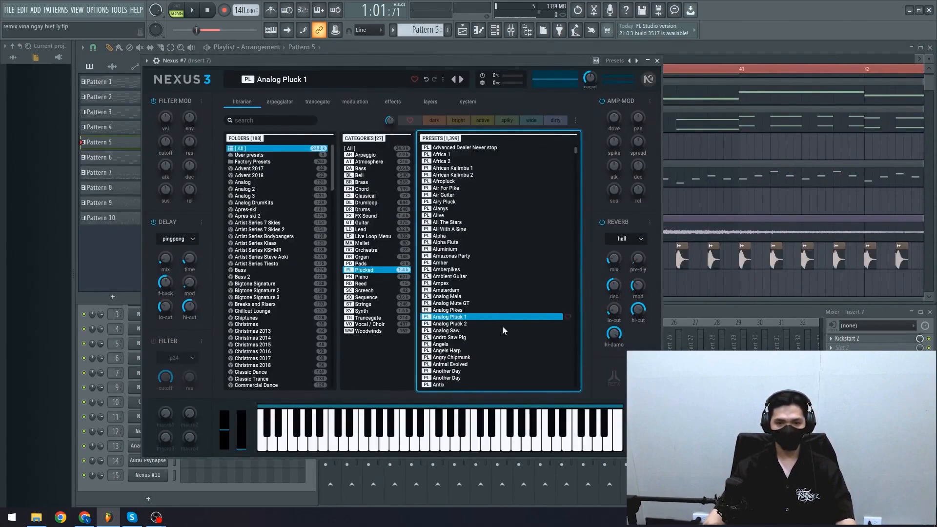
Audition a note of the Analog Pluck 1 preset in Nexus #7 and close the instrument
click(376, 448)
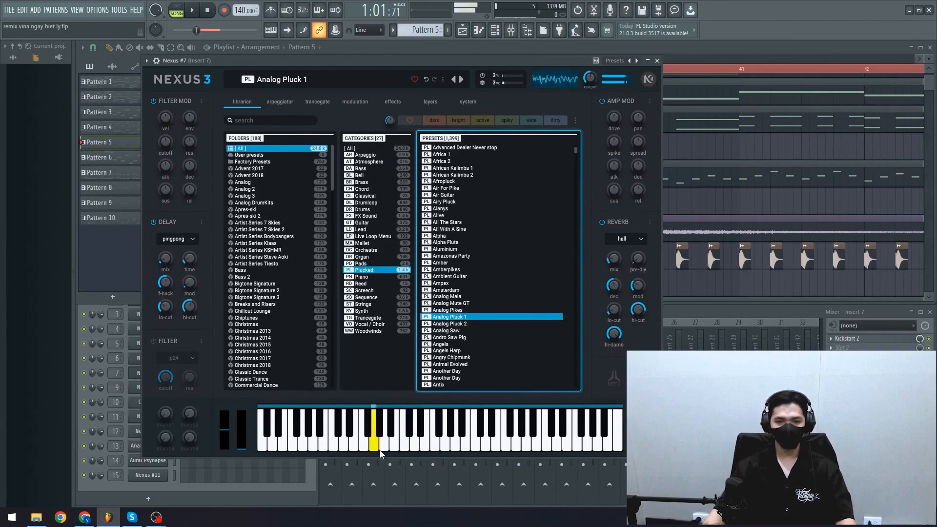
click(656, 61)
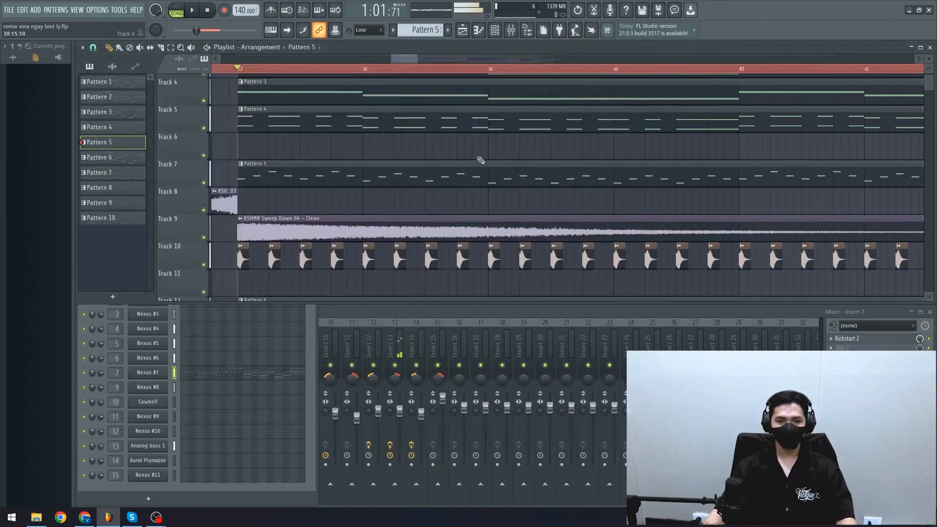
Solo Track 7, play the denser section of Pattern 5 from bar 45, and stop playback
scroll(257, 205, down, 5)
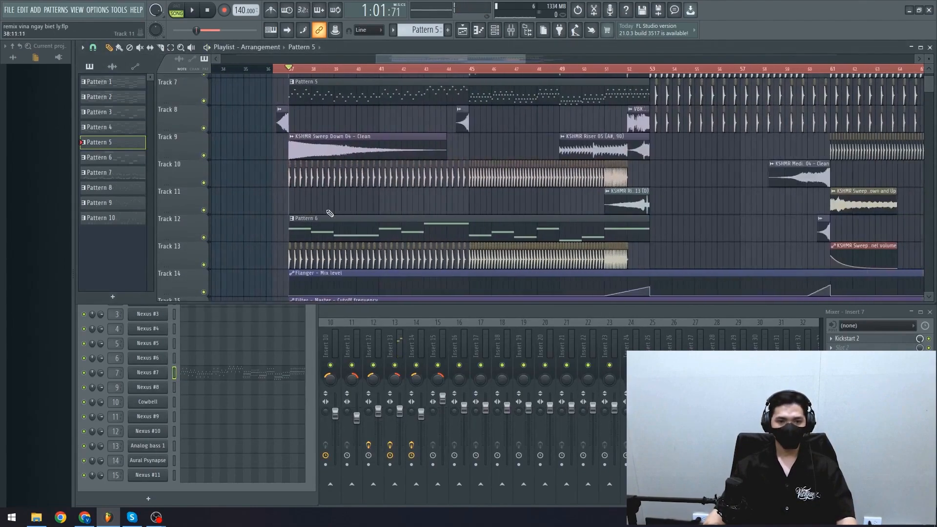
scroll(312, 209, up, 5)
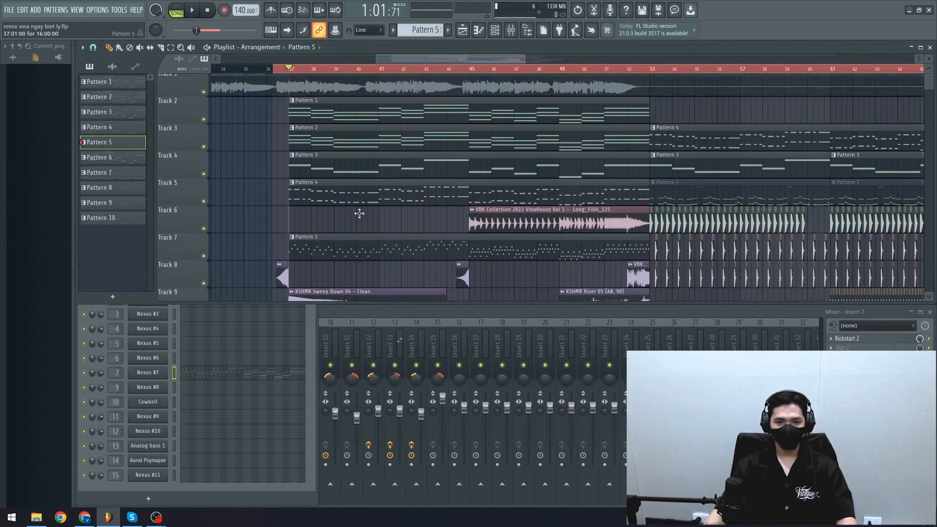
scroll(359, 213, down, 2)
scroll(359, 213, right, 3)
scroll(328, 242, up, 3)
click(328, 68)
right_click(204, 215)
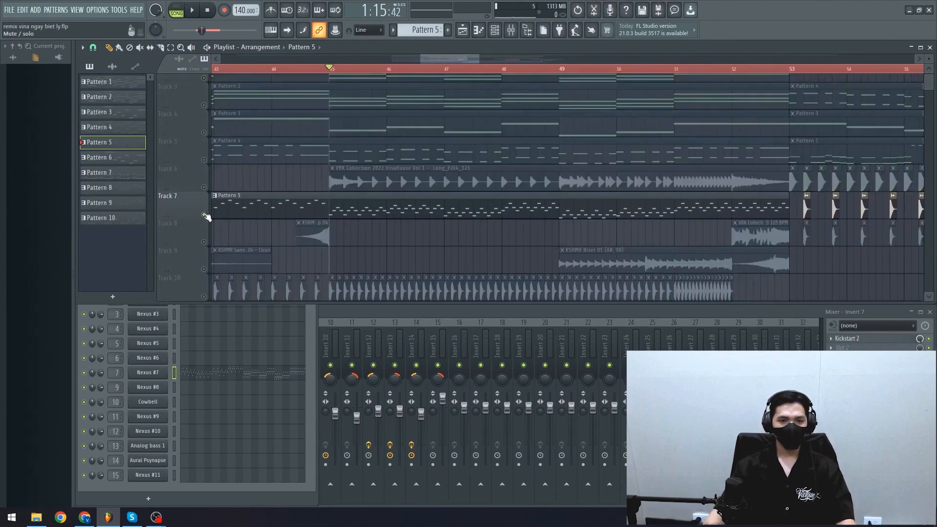
key(space)
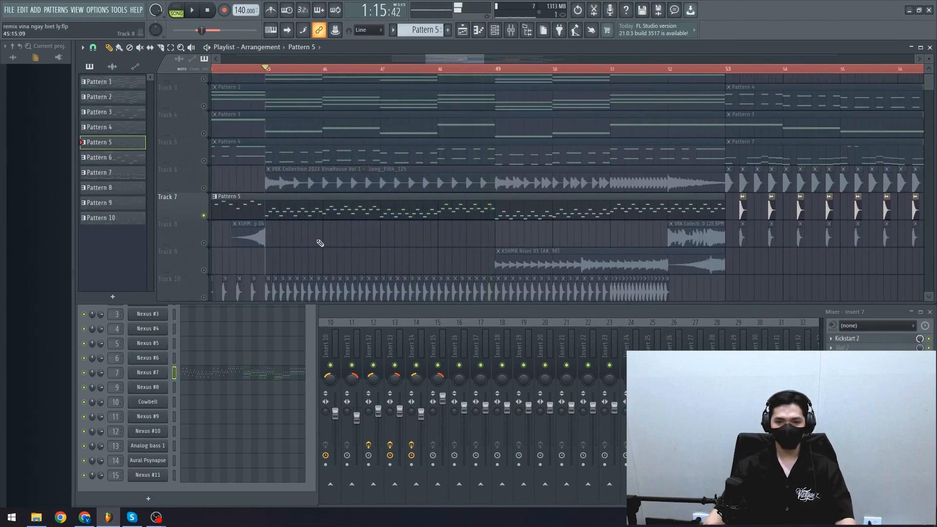
key(space)
Examine Pattern 5's Nexus #7 notes in the piano roll from about bar 7 to bar 13, comparing note density, and close it
double_click(385, 219)
scroll(199, 154, right, 5)
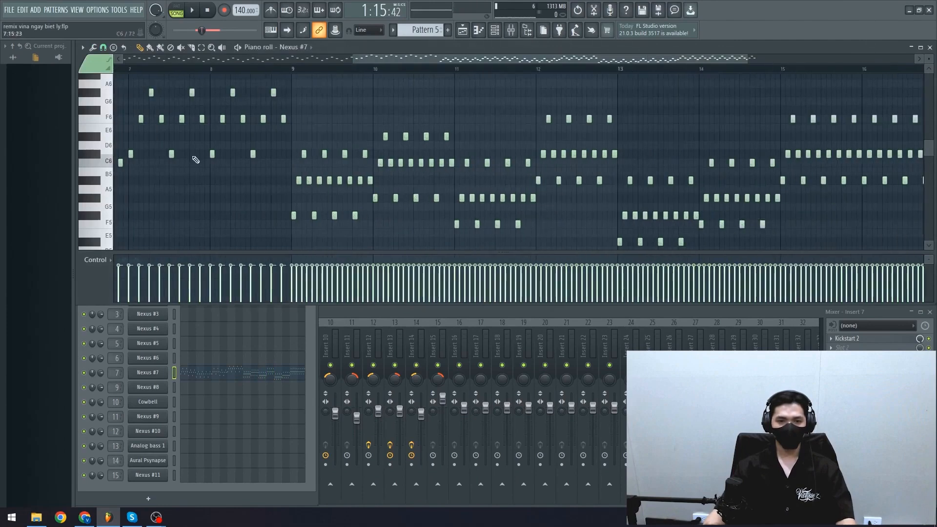
scroll(322, 161, up, 1)
drag(340, 108, 329, 135)
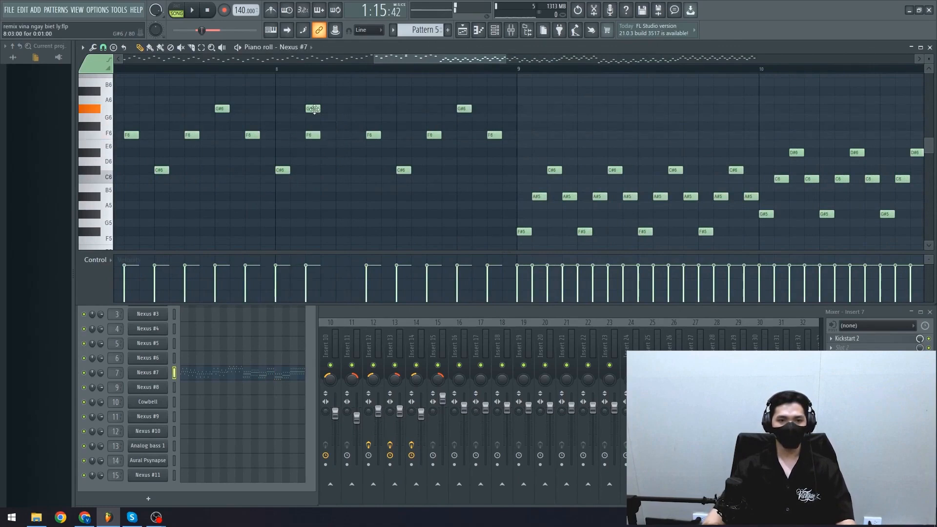
scroll(454, 161, down, 2)
scroll(295, 191, down, 5)
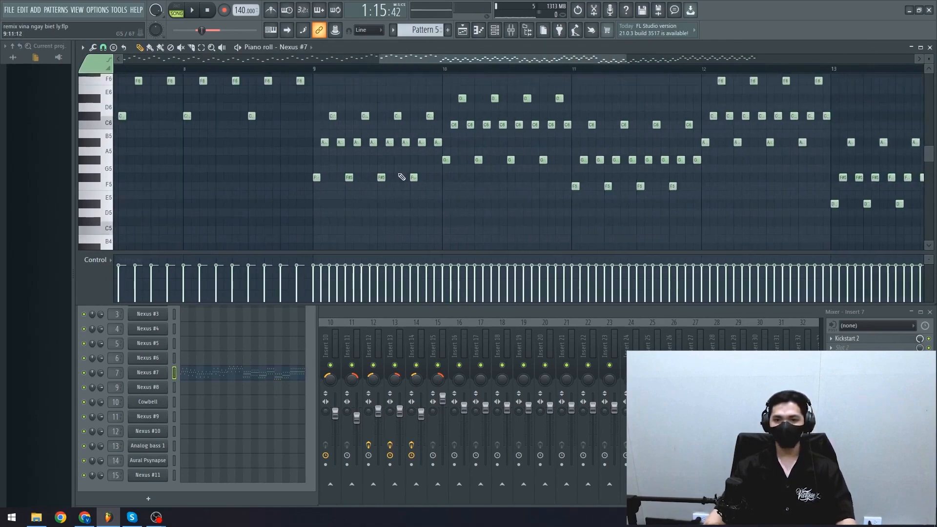
drag(266, 196, 590, 223)
click(929, 47)
Turn off the solo on Track 7 and move the playback position back to bar 37
scroll(517, 165, down, 2)
scroll(424, 192, down, 3)
scroll(389, 184, up, 2)
scroll(336, 188, left, 1)
scroll(335, 189, left, 1)
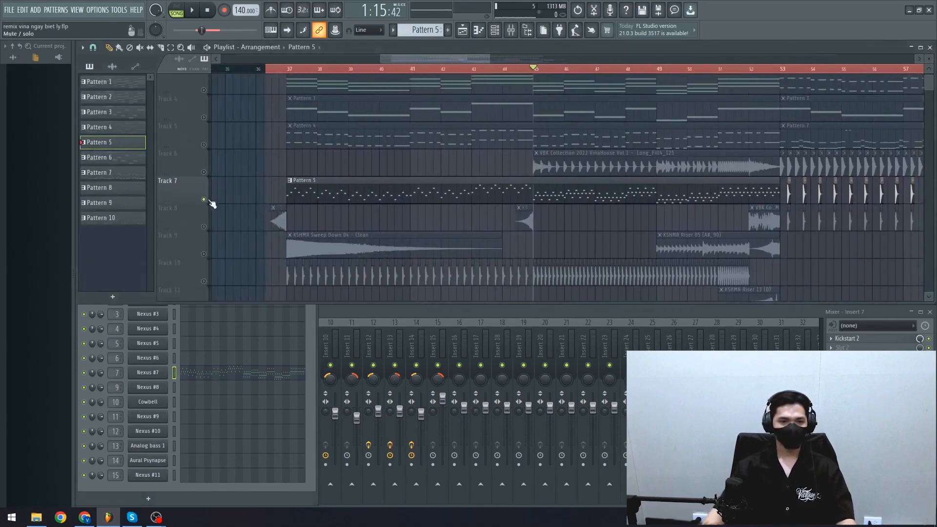
scroll(272, 219, down, 3)
scroll(290, 158, up, 3)
click(315, 70)
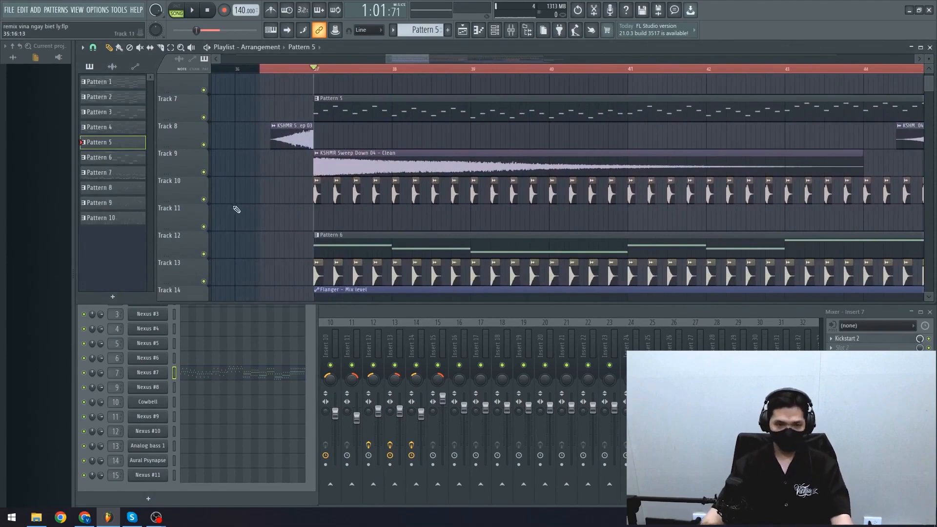
Solo Tracks 10 and 13 together, play their repeated drum samples from bar 37, and stop playback
scroll(288, 213, down, 4)
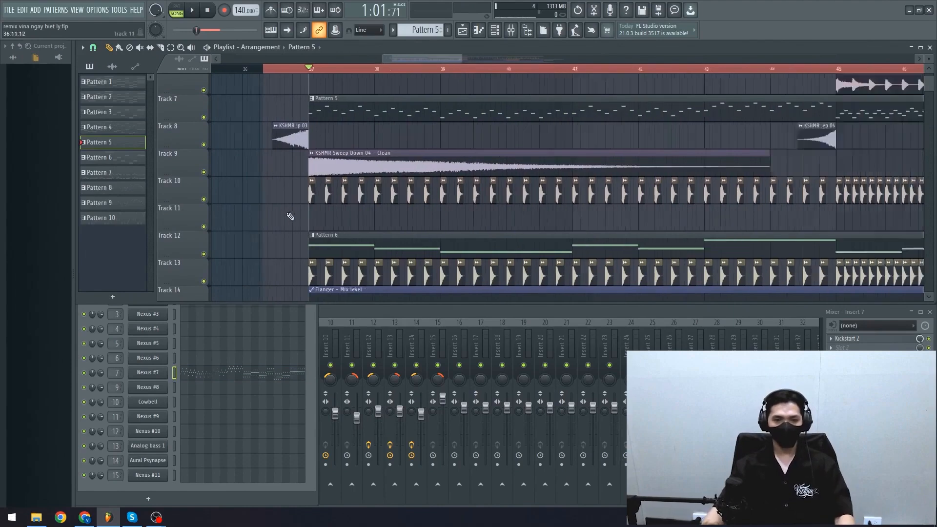
scroll(281, 215, down, 2)
scroll(281, 217, up, 3)
scroll(282, 216, down, 3)
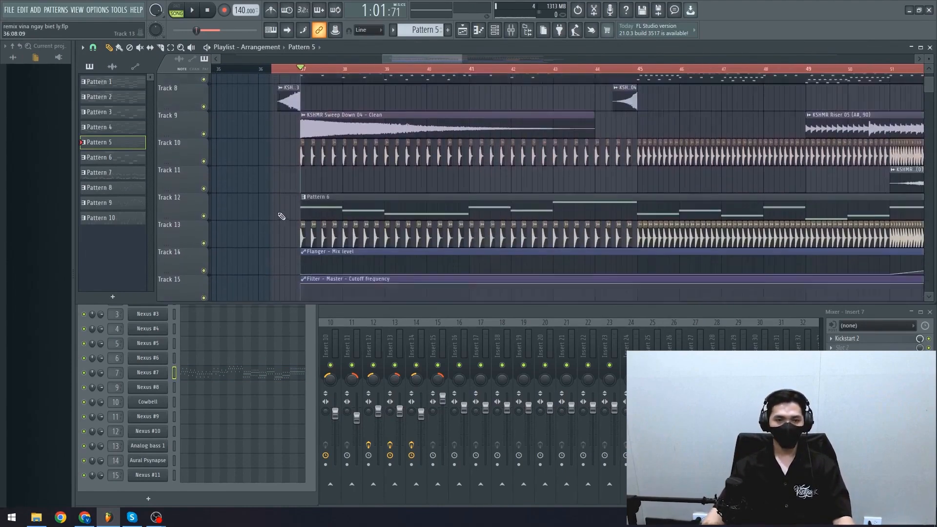
scroll(259, 188, up, 2)
scroll(319, 167, up, 1)
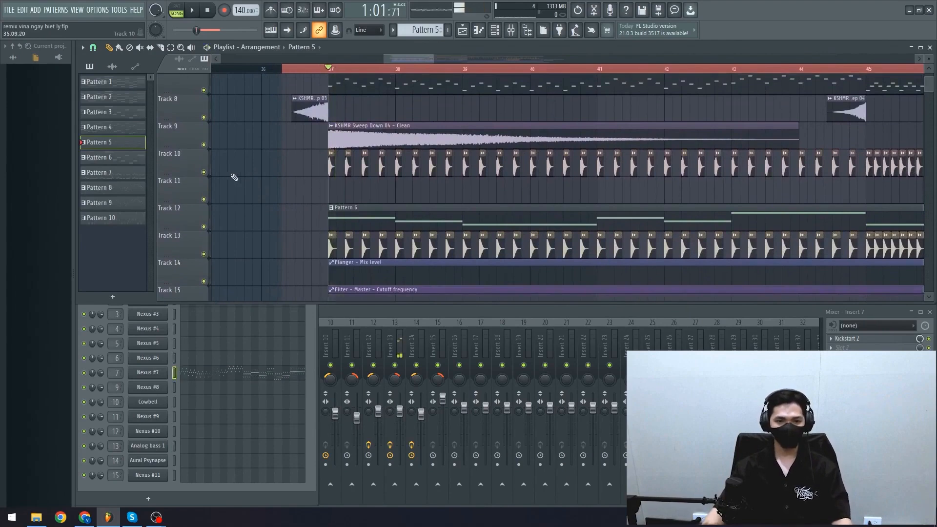
right_click(204, 172)
click(205, 254)
key(space)
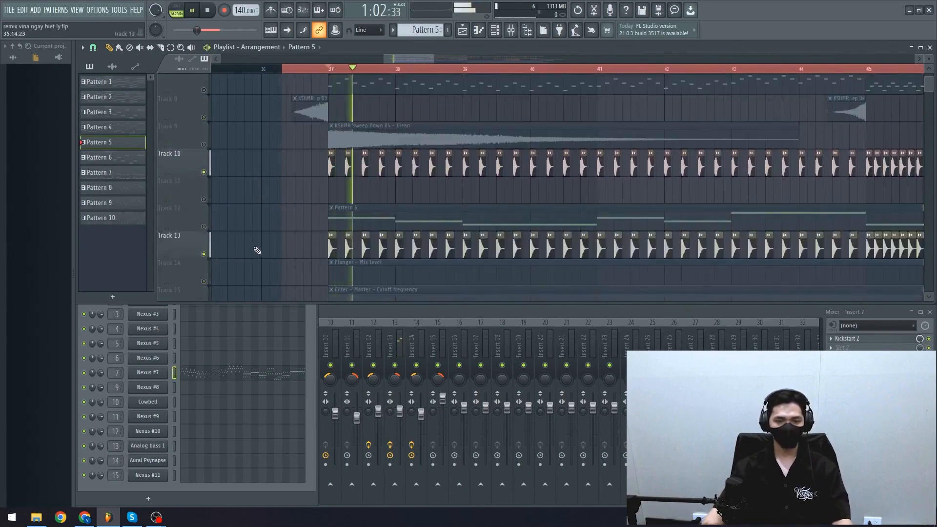
scroll(335, 192, up, 5)
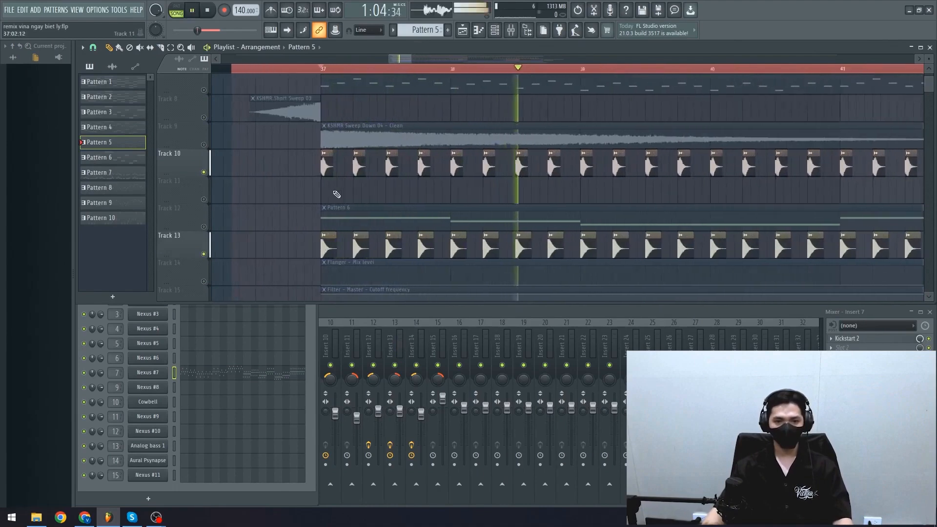
scroll(398, 207, down, 6)
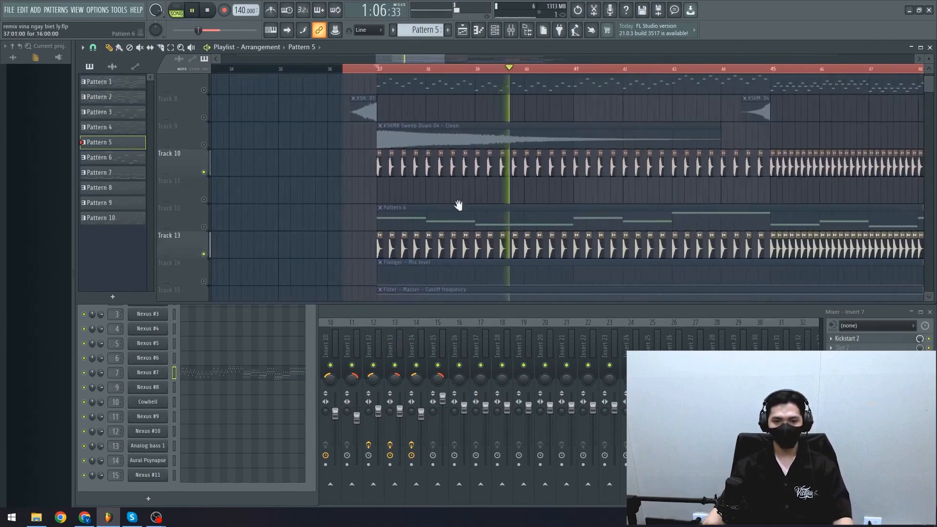
scroll(488, 194, down, 3)
drag(460, 195, 410, 192)
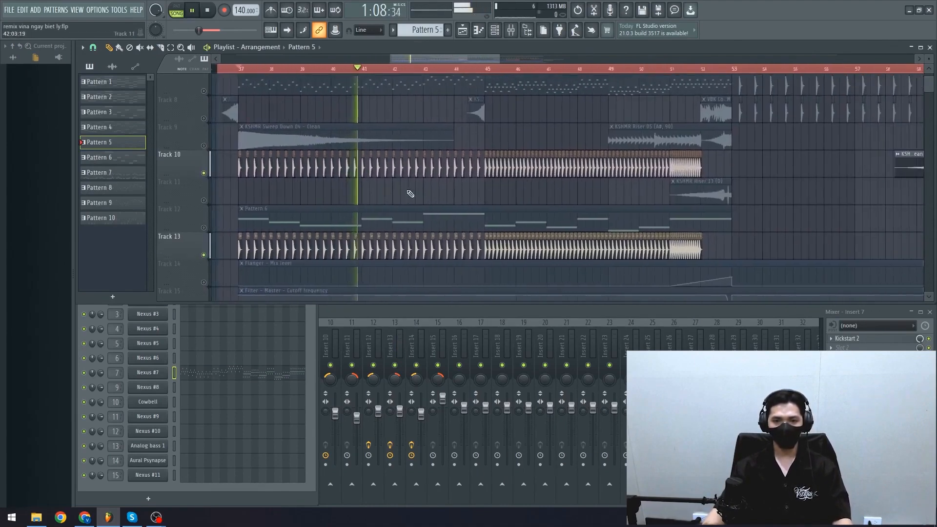
scroll(450, 200, up, 4)
key(space)
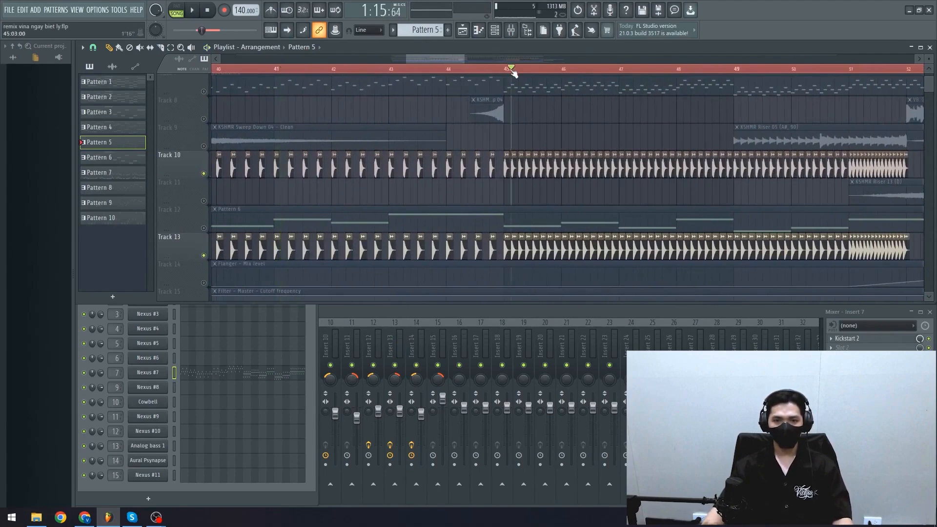
Play the faster drum hits on Tracks 10 and 13 from bar 45 and again from bar 51, and stop playback
drag(583, 194, 425, 202)
drag(487, 203, 387, 205)
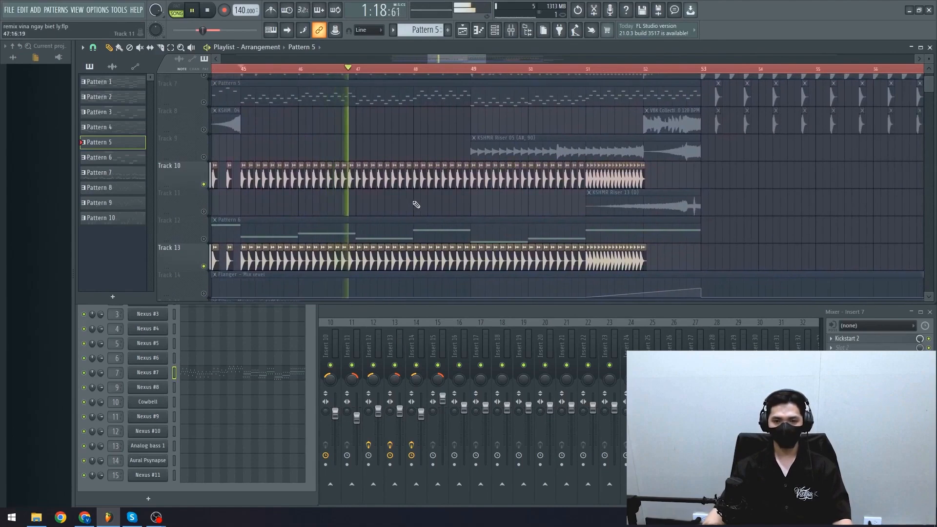
drag(529, 177, 460, 209)
key(space)
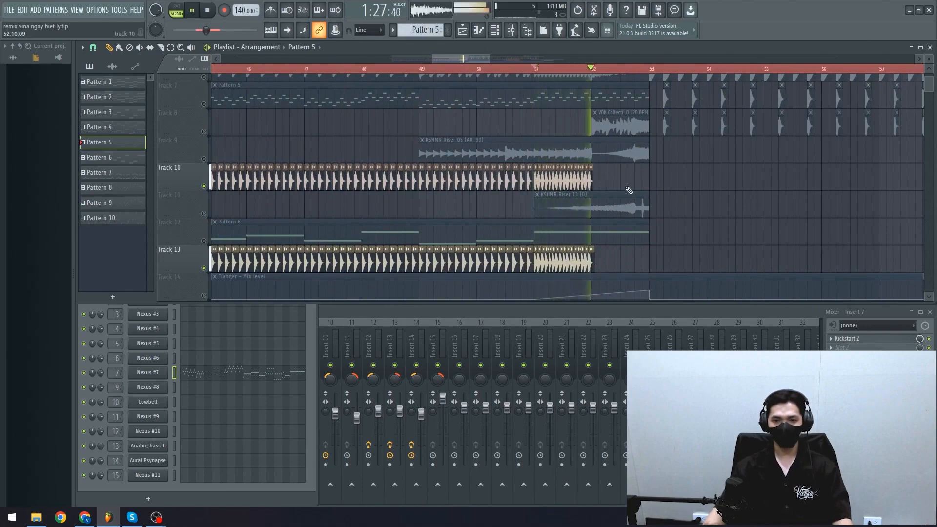
key(space)
Turn off the solo on Tracks 10 and 13 so every track is active again
scroll(376, 188, down, 5)
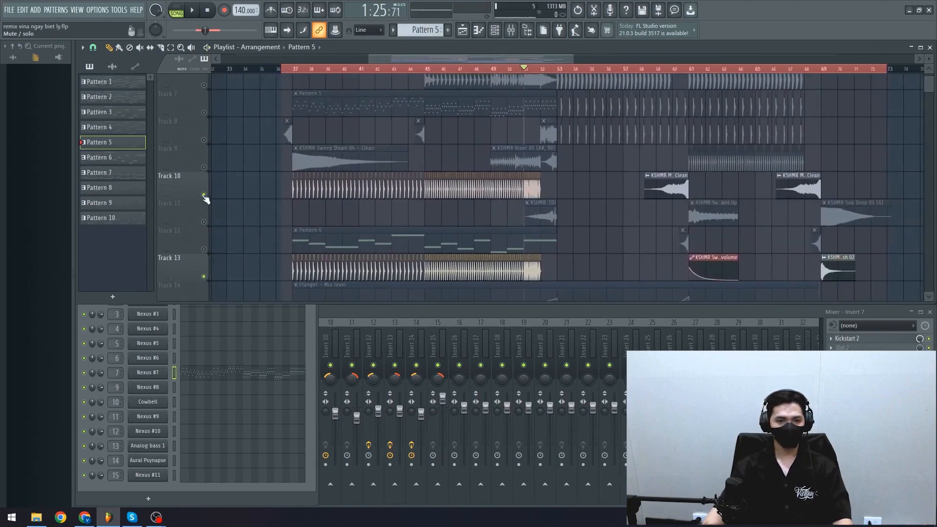
right_click(204, 195)
right_click(204, 195)
Solo Track 12 with the playback position at bar 37 and open Pattern 6's Nexus #8 notes in the piano roll
scroll(303, 214, up, 4)
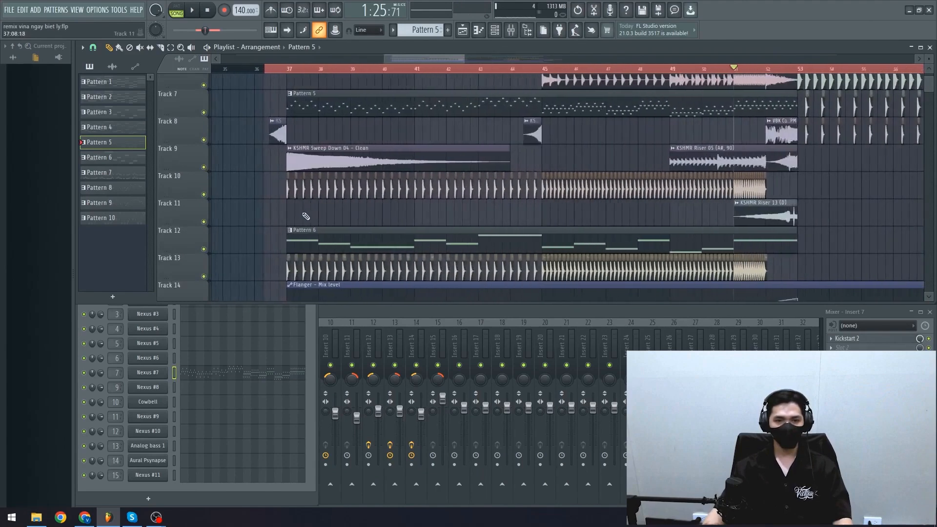
scroll(282, 127, down, 3)
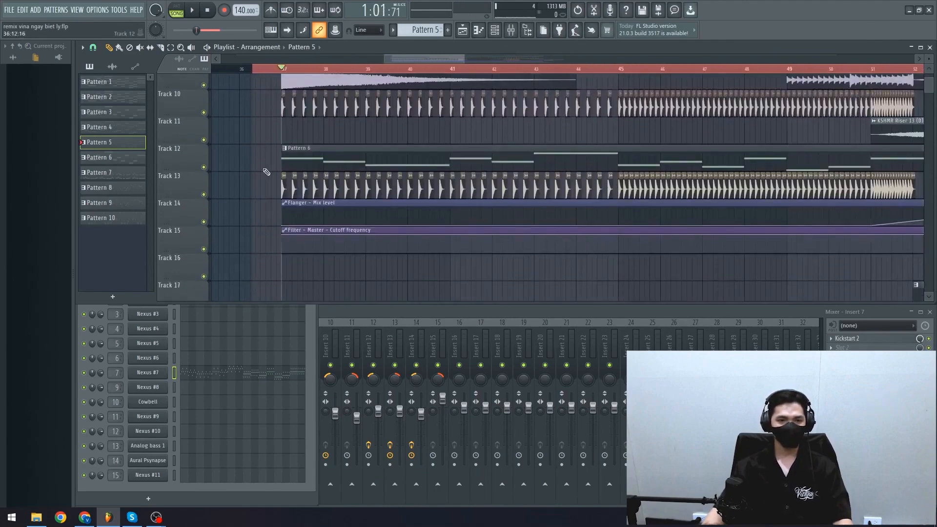
right_click(204, 167)
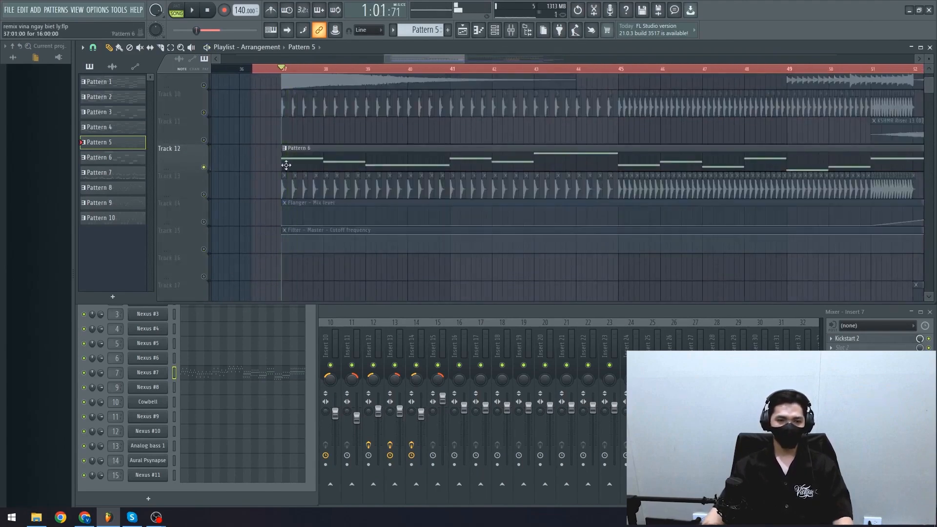
scroll(281, 170, up, 2)
double_click(298, 163)
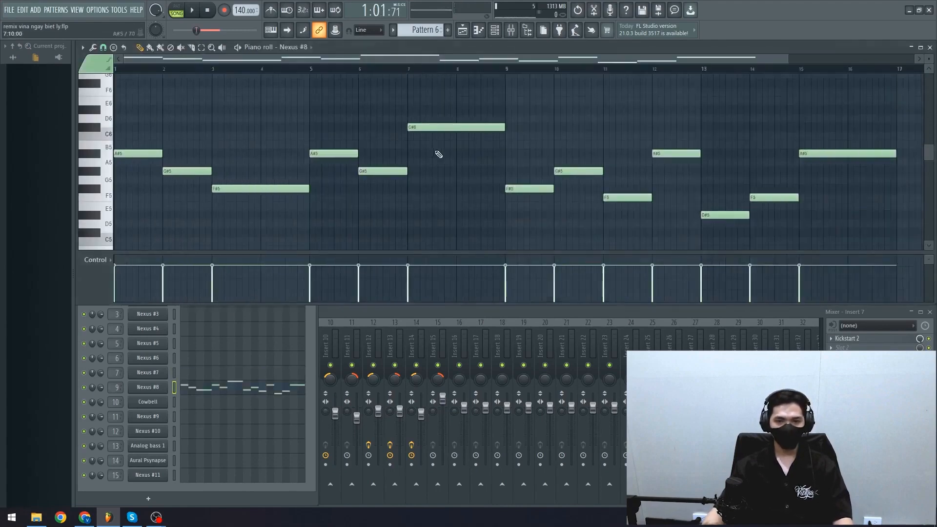
Play Pattern 6 from its start while following the long notes, stop playback, and close the piano roll
scroll(290, 193, down, 3)
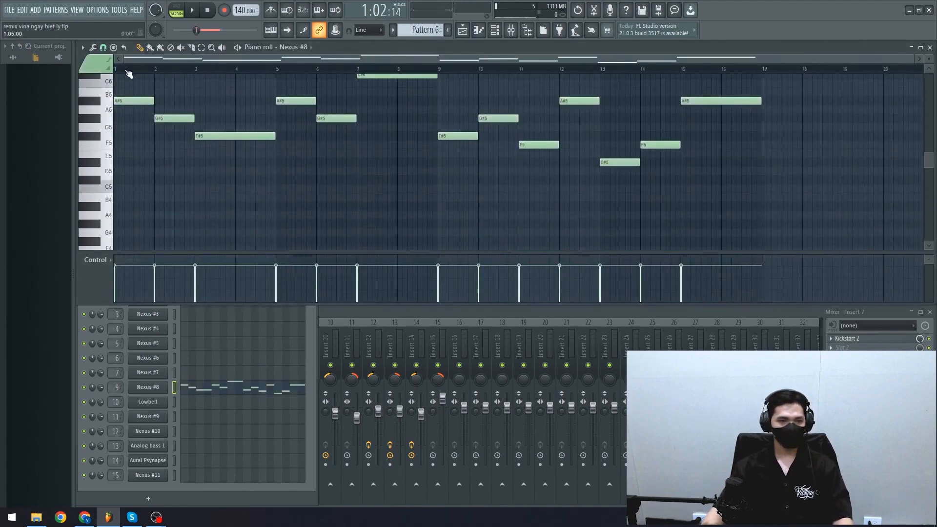
scroll(131, 133, up, 2)
key(space)
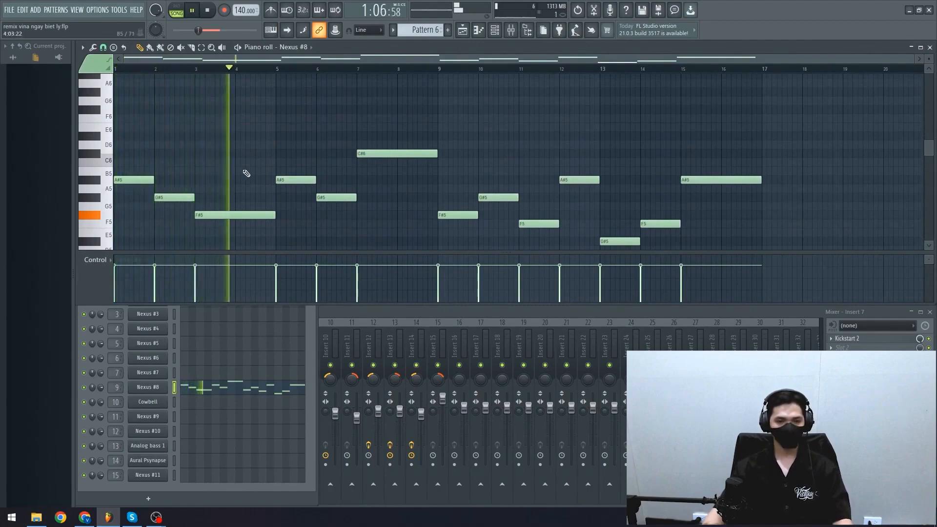
scroll(278, 192, down, 1)
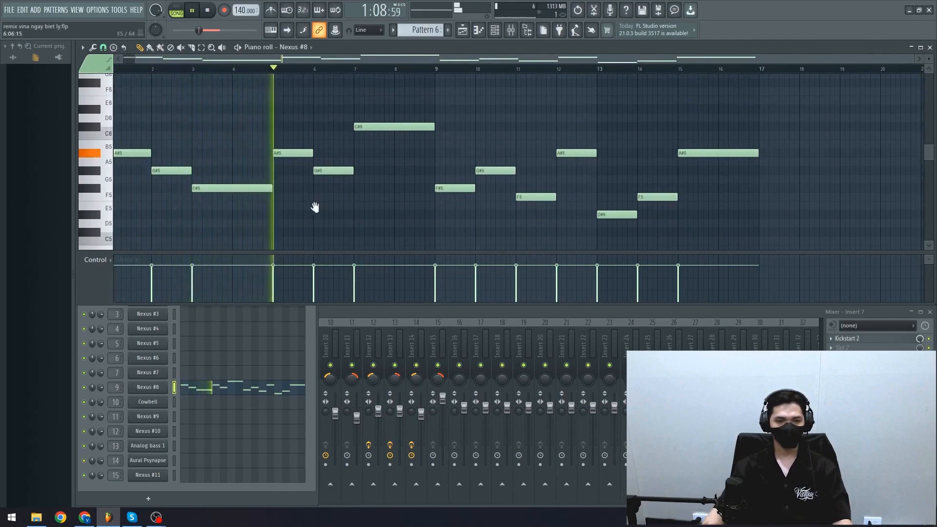
drag(314, 207, 294, 207)
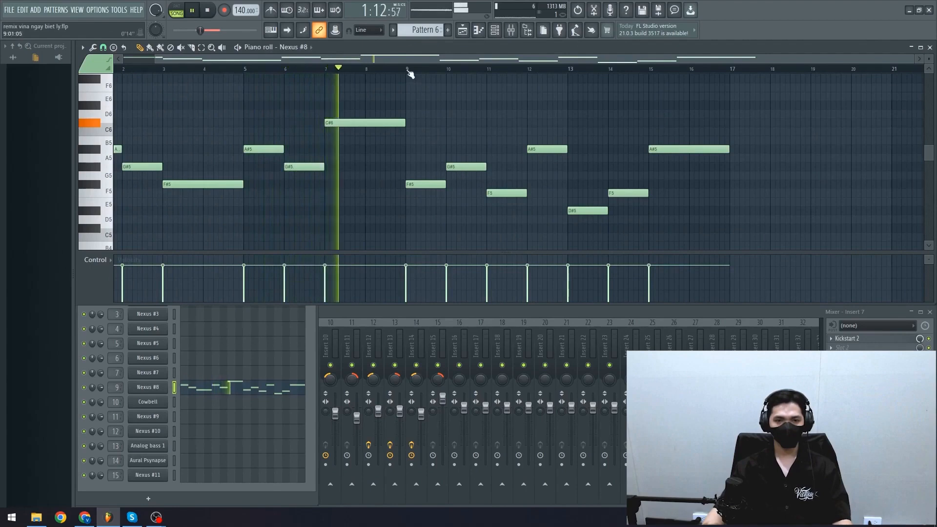
key(space)
click(929, 47)
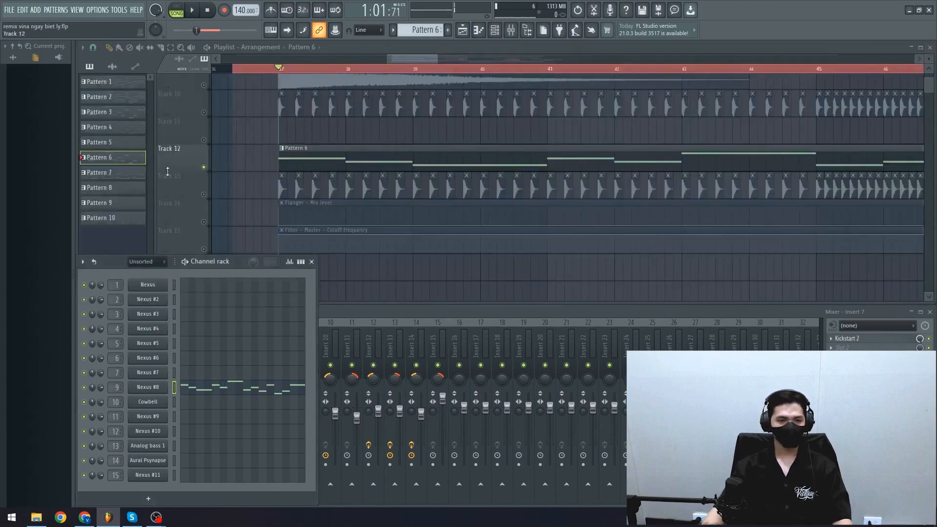
Turn off the solo on Track 12 and return to the upper tracks of the Playlist
right_click(203, 168)
scroll(249, 202, down, 3)
scroll(251, 212, up, 6)
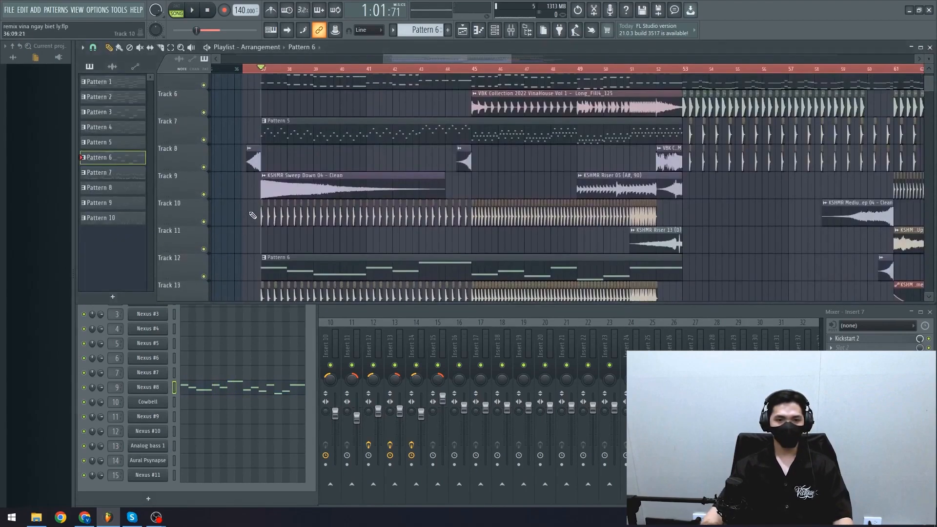
Play the VinaHouse Long_Fill4_125 clip from bar 45 with Track 6 soloed, and restore all tracks when finished
scroll(273, 219, right, 2)
scroll(275, 222, right, 2)
scroll(293, 220, up, 3)
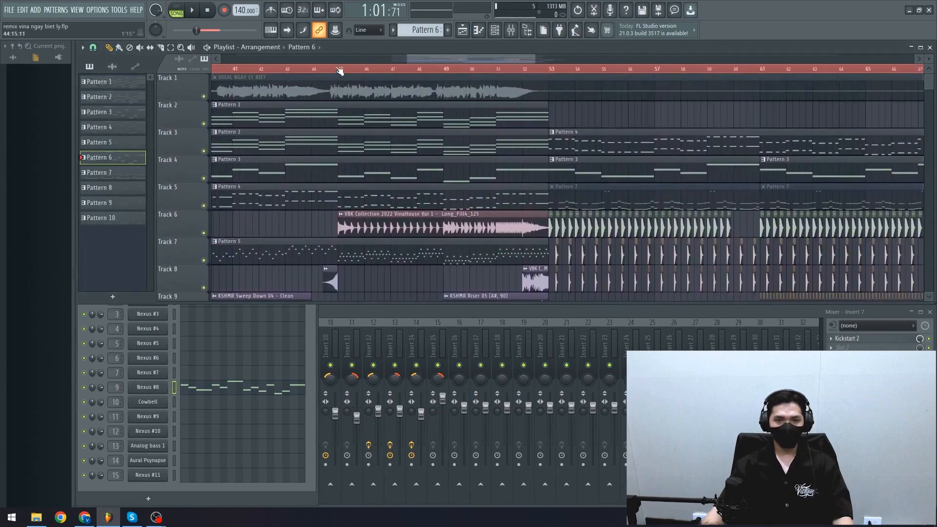
scroll(344, 147, up, 4)
scroll(419, 229, down, 2)
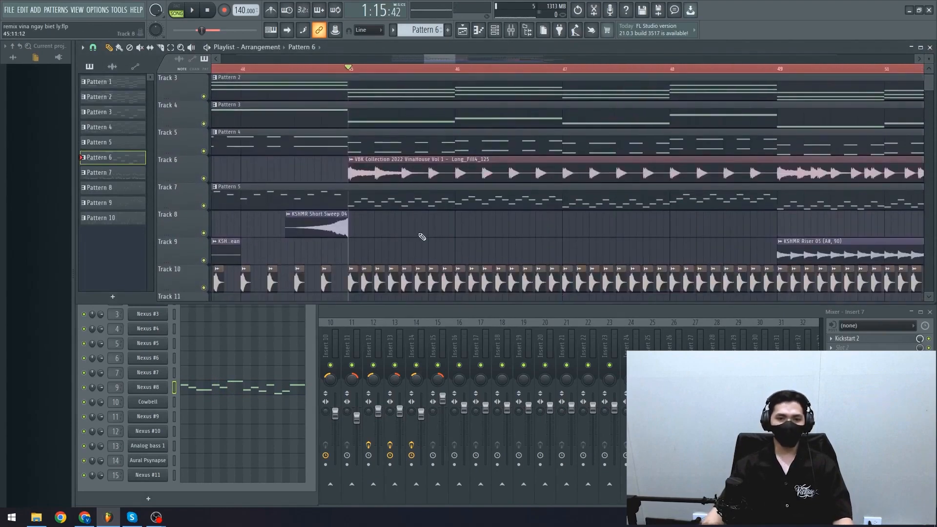
right_click(209, 178)
scroll(273, 209, down, 2)
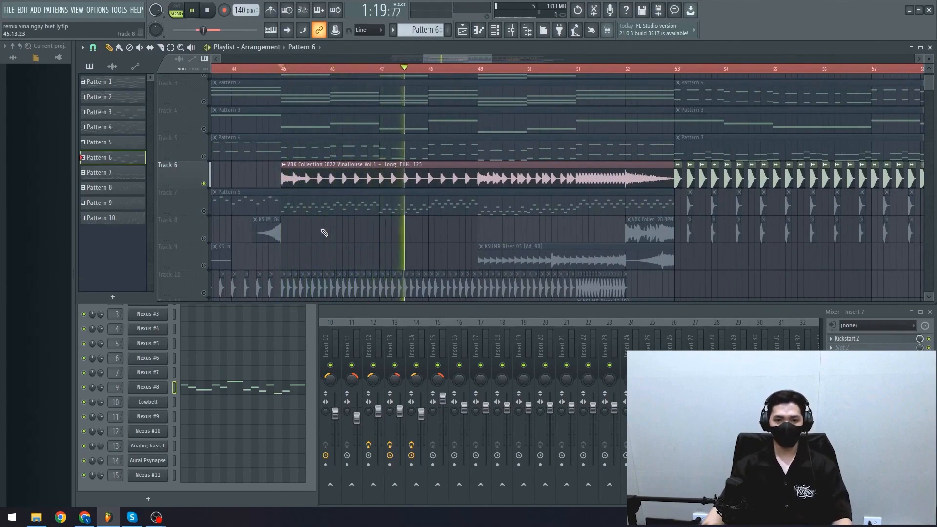
drag(333, 234, 258, 234)
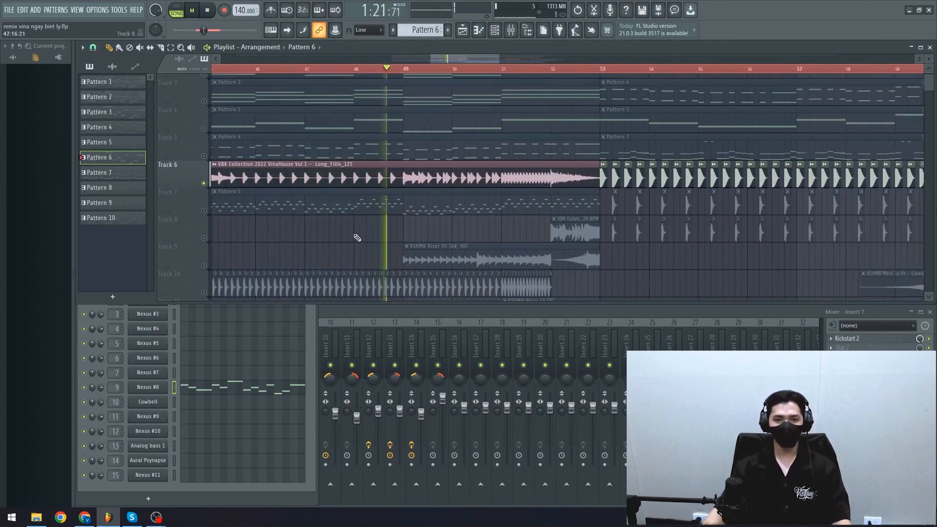
right_click(204, 184)
Play the KSHMR Riser 05 clip from bar 49 with Track 9 soloed, and restore all tracks when finished
scroll(298, 227, down, 3)
scroll(293, 219, down, 3)
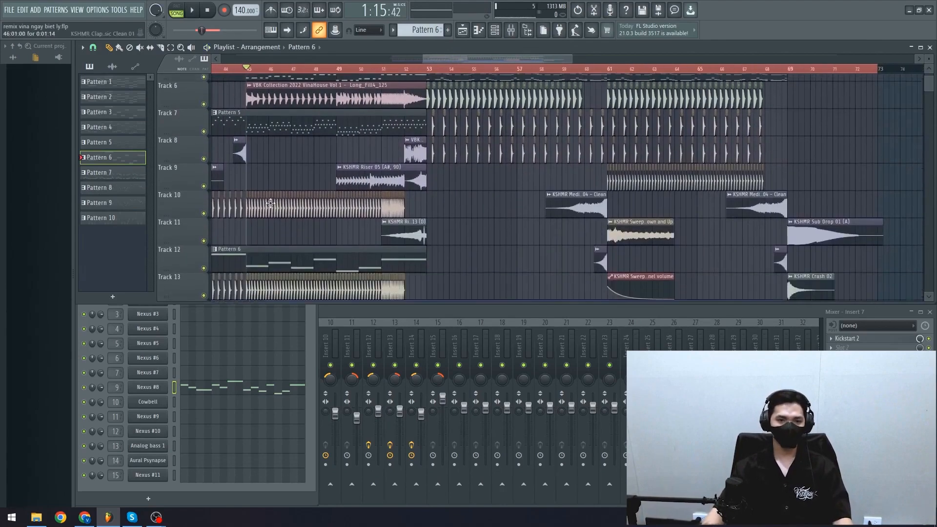
scroll(262, 181, up, 2)
scroll(264, 181, up, 2)
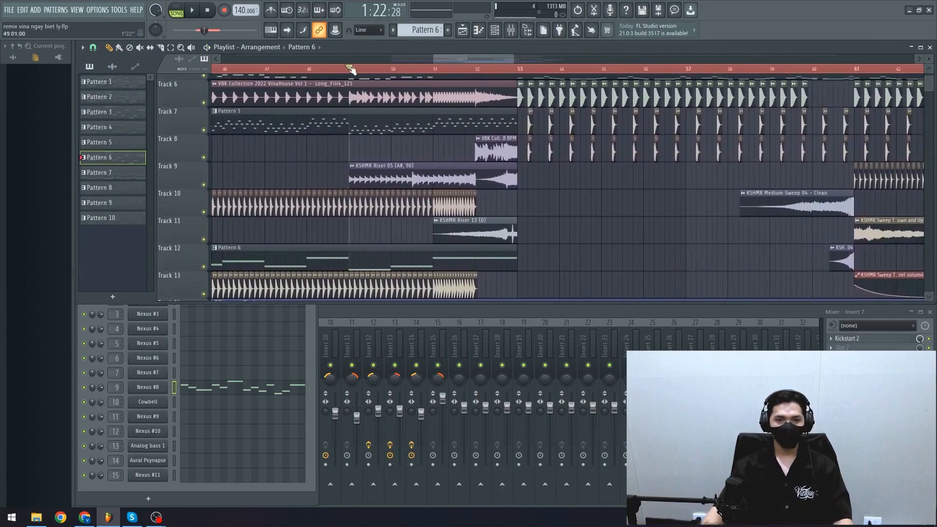
right_click(204, 185)
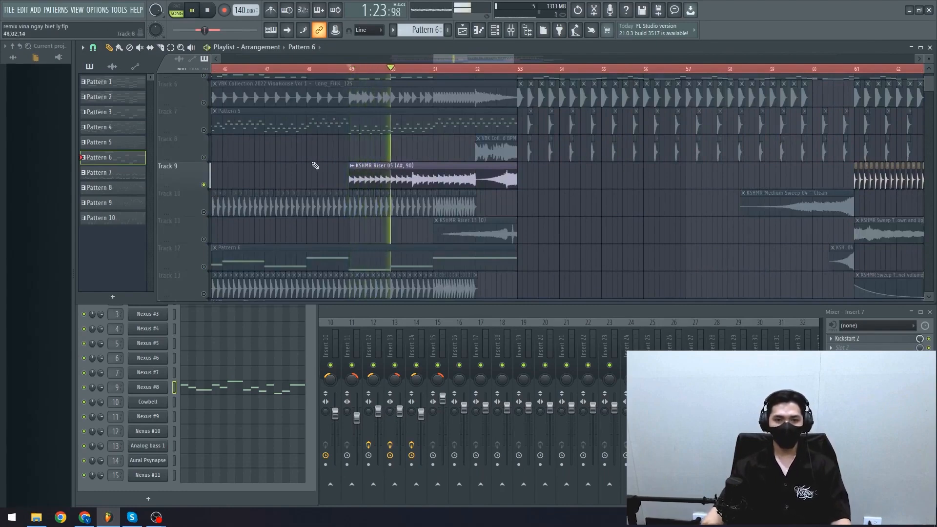
drag(389, 153, 337, 149)
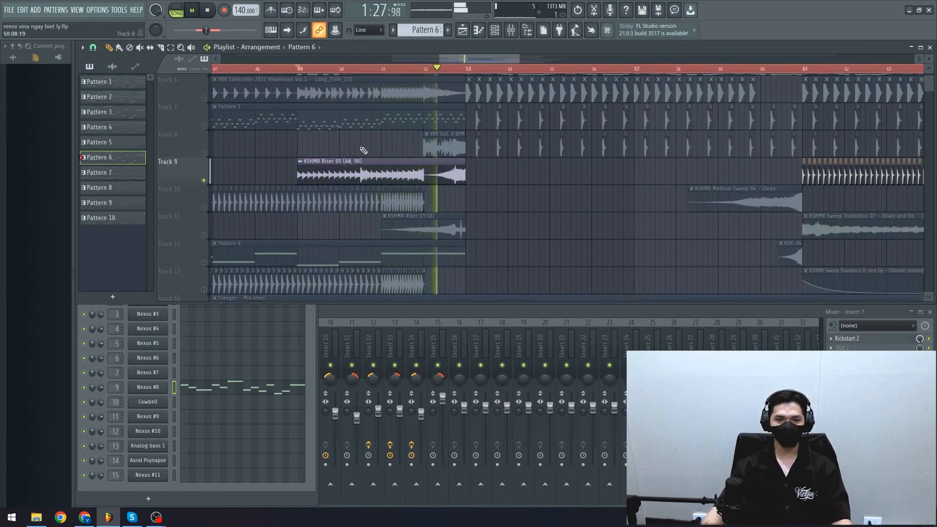
drag(345, 146, 497, 153)
scroll(362, 157, down, 2)
scroll(363, 158, down, 1)
right_click(204, 176)
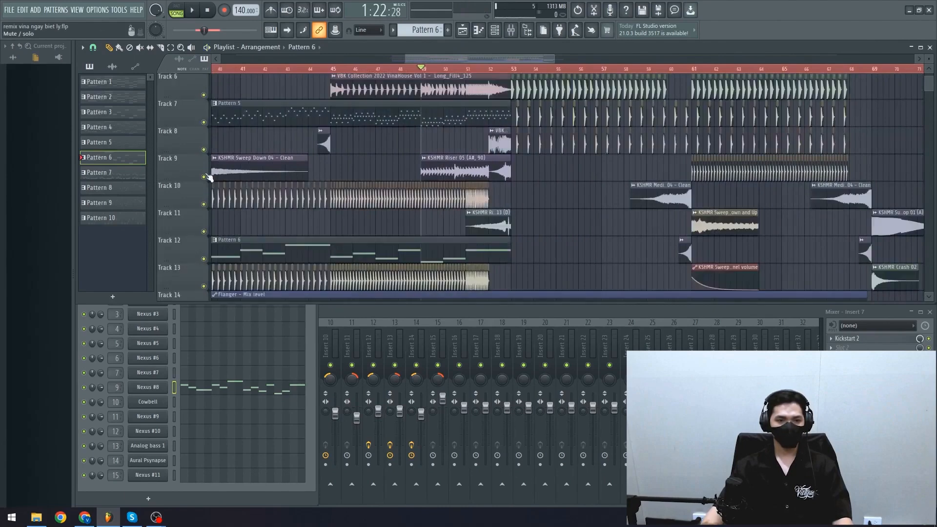
Play the VBK short fill from bar 52 with Track 8 soloed, and restore all tracks when finished
scroll(447, 155, up, 2)
drag(474, 136, 380, 152)
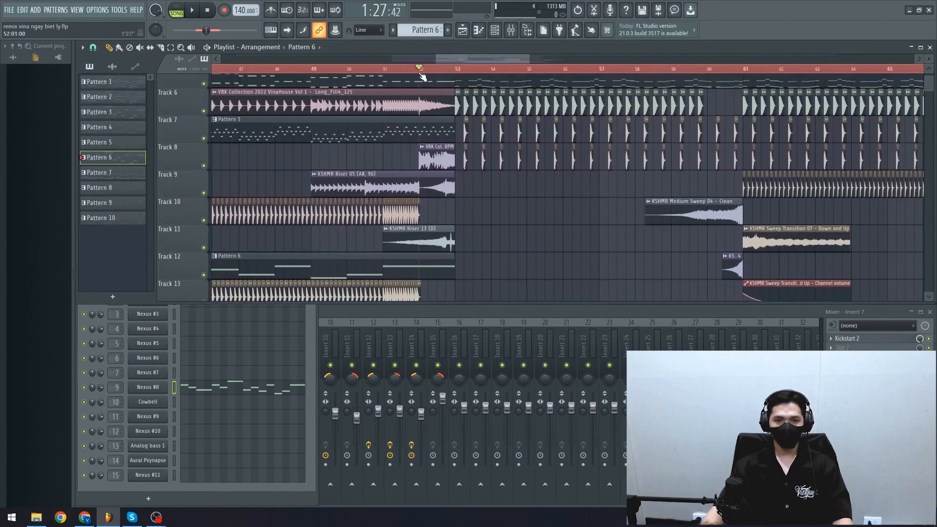
scroll(391, 190, down, 4)
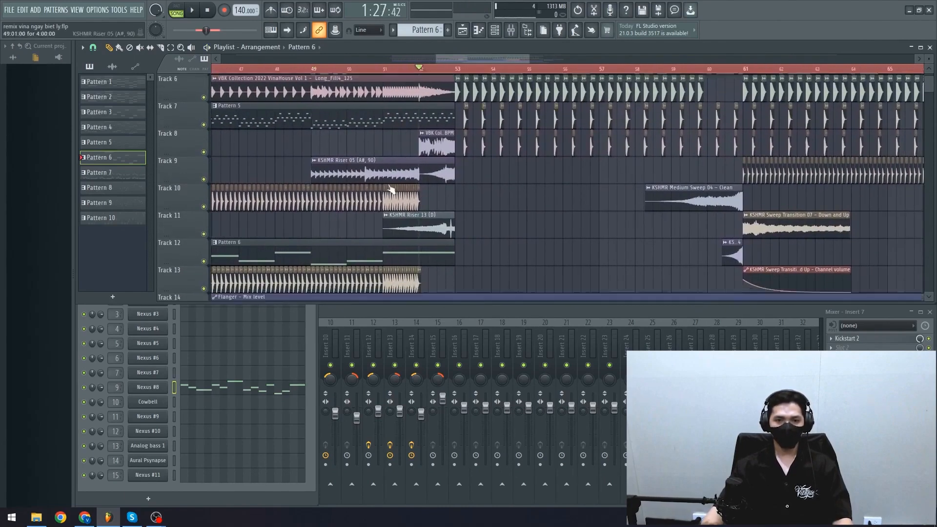
scroll(431, 225, up, 6)
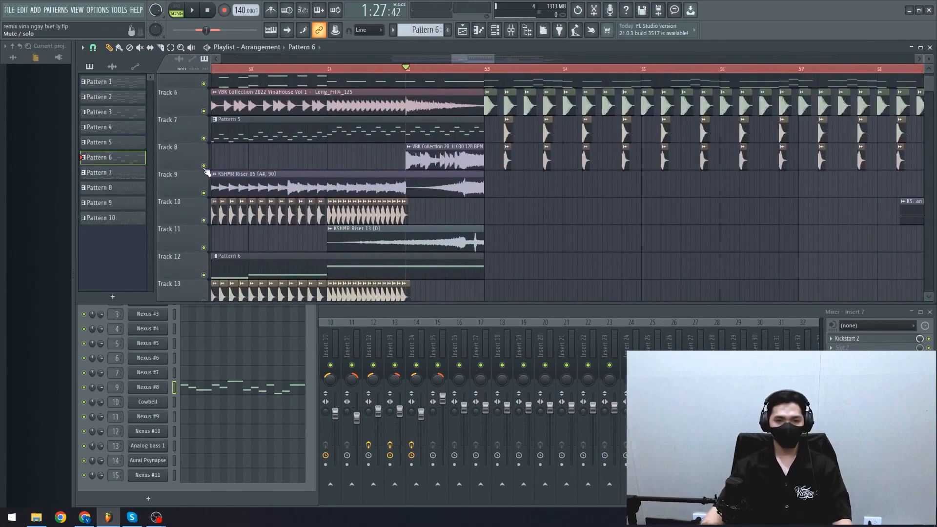
scroll(290, 167, down, 2)
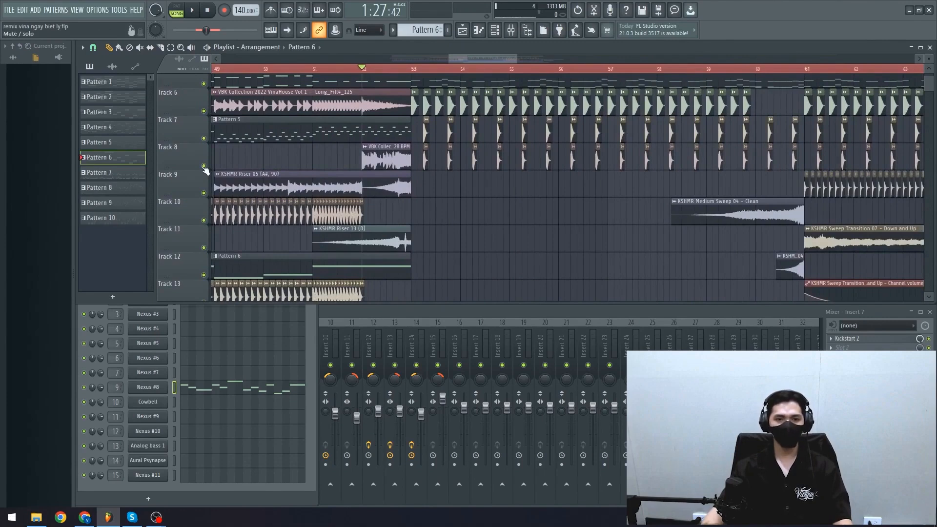
right_click(203, 165)
key(space)
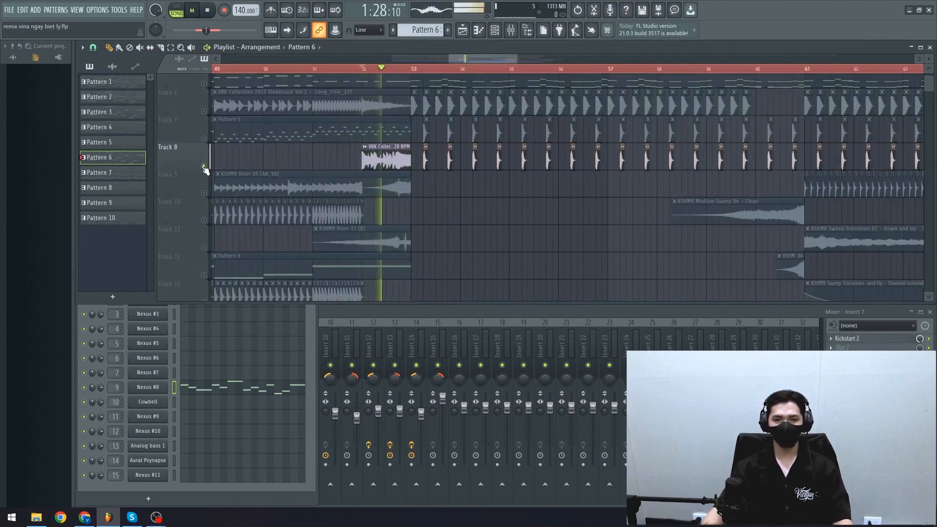
key(space)
right_click(203, 166)
Survey the layout of the clips across the selected arrangement range, back to the section's start at bar 37
scroll(262, 196, down, 3)
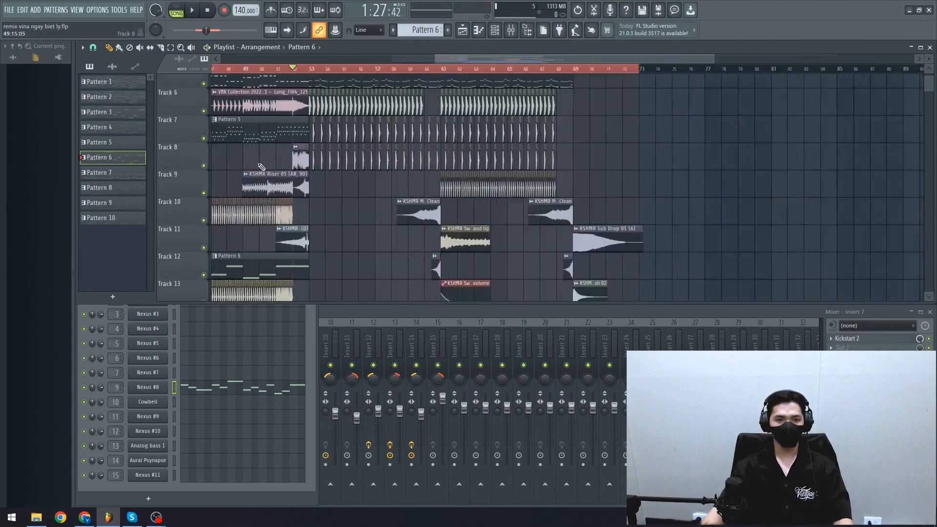
scroll(261, 197, down, 4)
scroll(262, 197, down, 5)
scroll(262, 193, up, 3)
drag(317, 189, 561, 253)
scroll(403, 224, up, 2)
scroll(403, 223, down, 5)
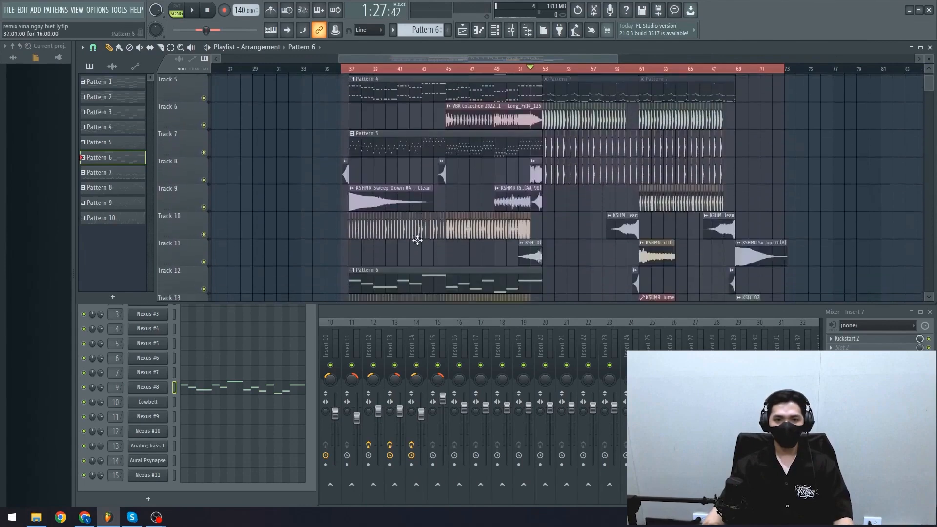
scroll(384, 222, up, 3)
scroll(384, 222, up, 4)
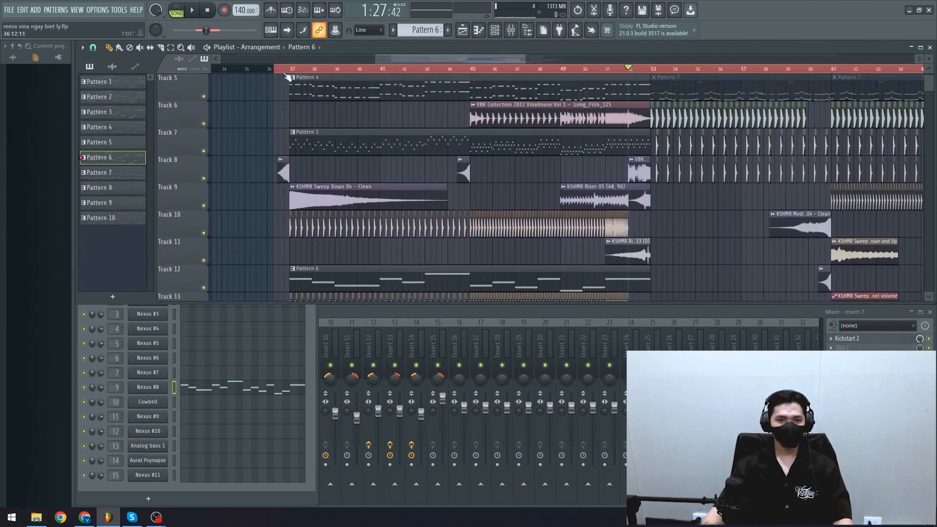
Play the build-up with all tracks active from bar 37, skip ahead to bar 49, and stop playback
key(space)
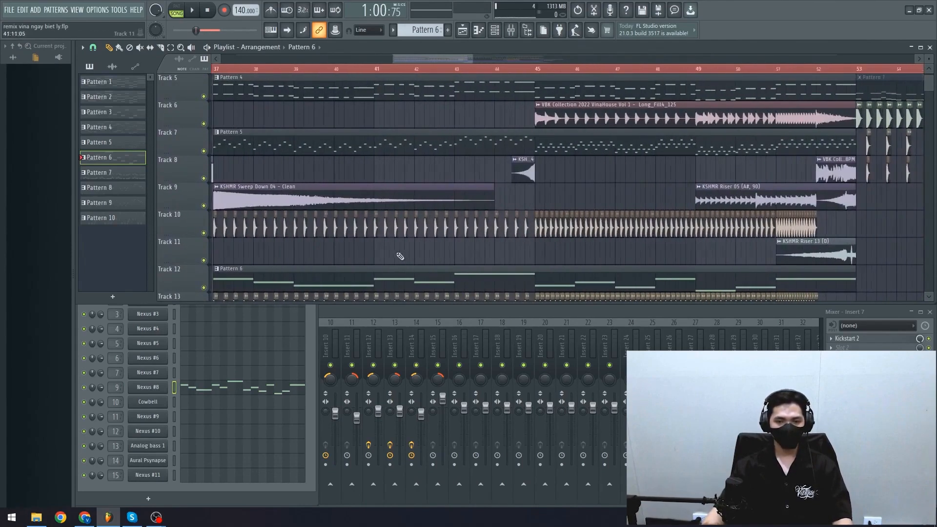
scroll(481, 233, up, 2)
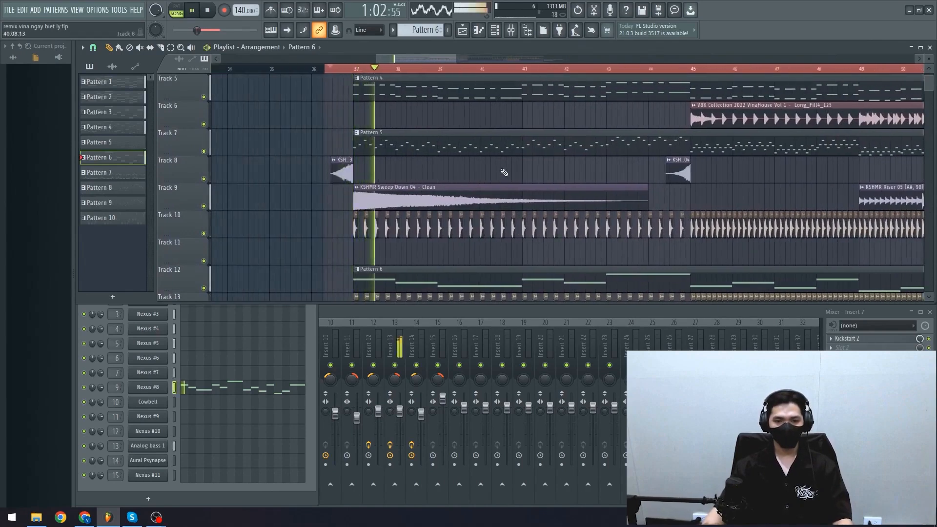
scroll(500, 174, down, 2)
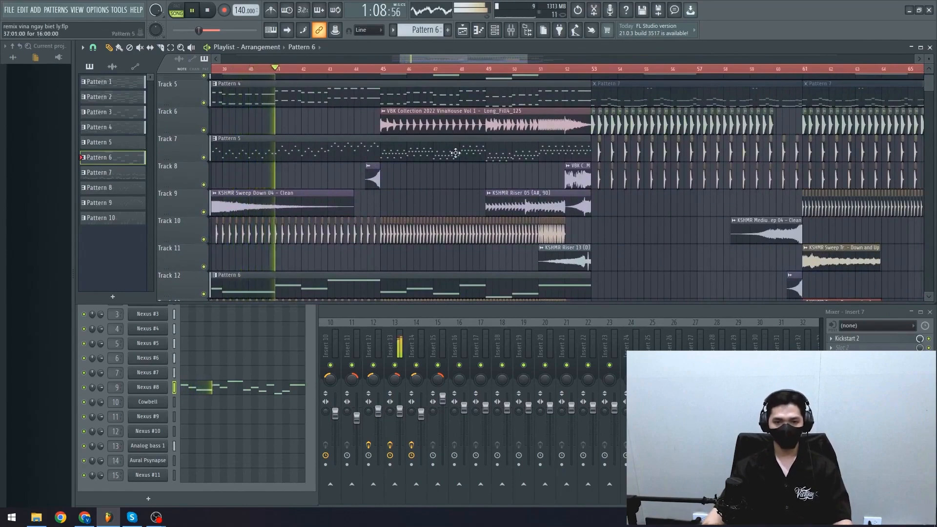
click(462, 68)
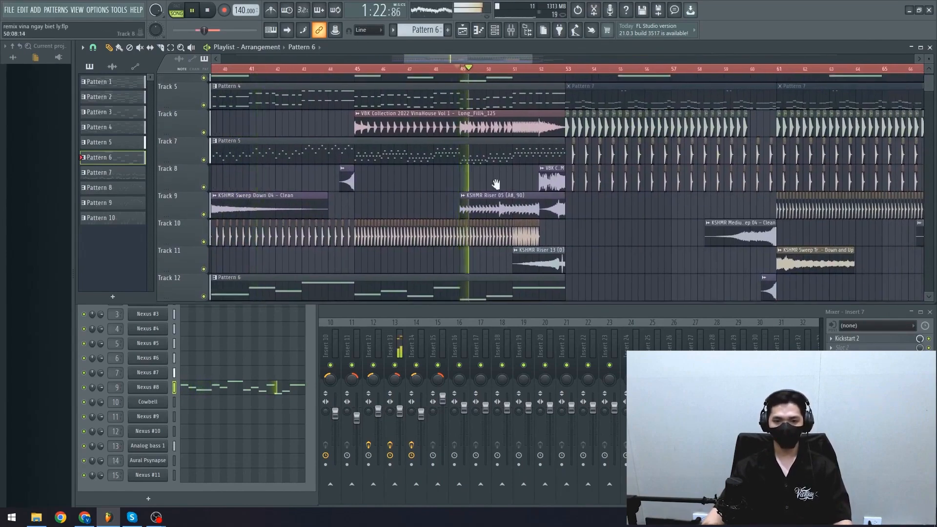
drag(495, 184, 401, 187)
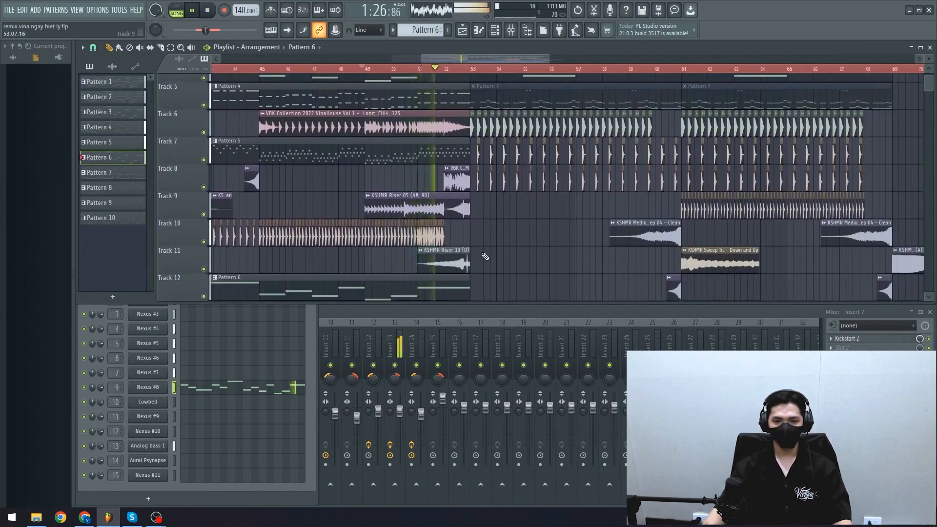
key(space)
Play Pattern 4 from bar 53 with Track 3 soloed, and restore all tracks when finished
scroll(484, 254, up, 3)
scroll(475, 244, up, 4)
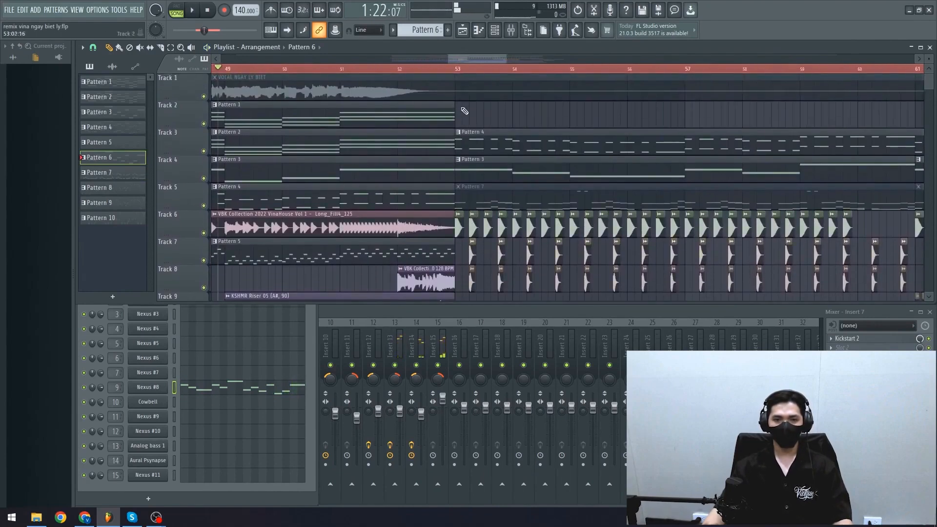
scroll(488, 126, down, 3)
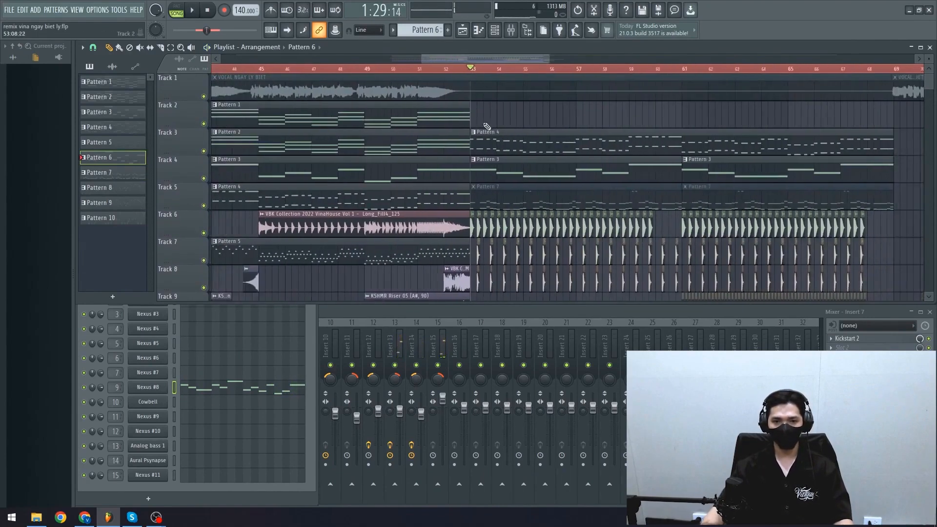
scroll(490, 125, down, 4)
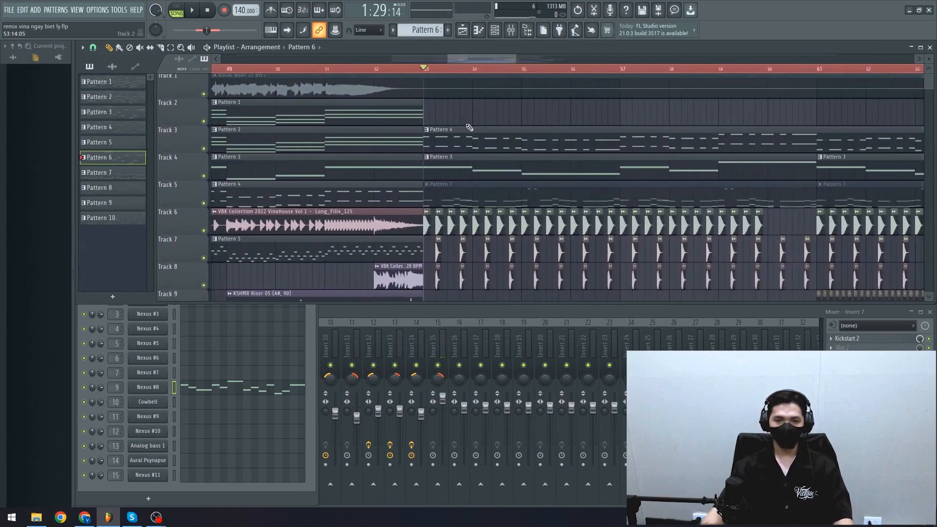
scroll(430, 165, up, 4)
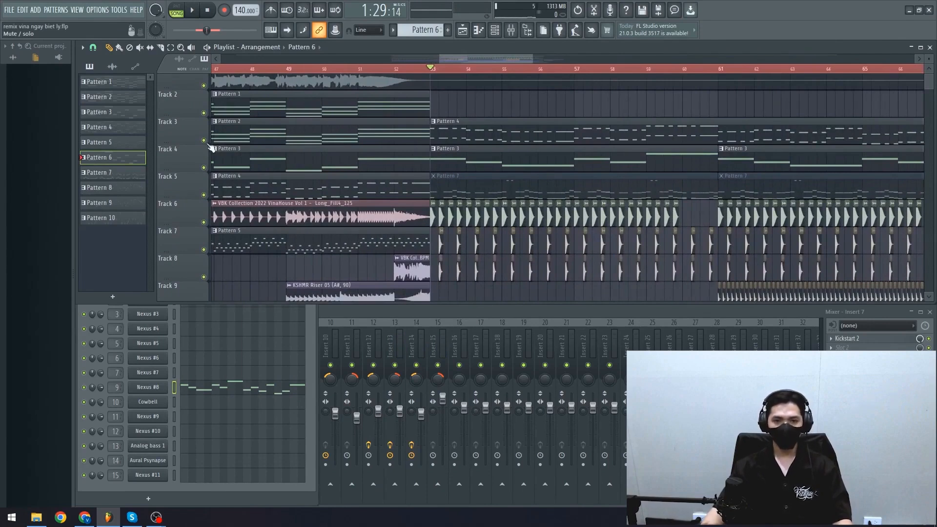
right_click(209, 145)
key(space)
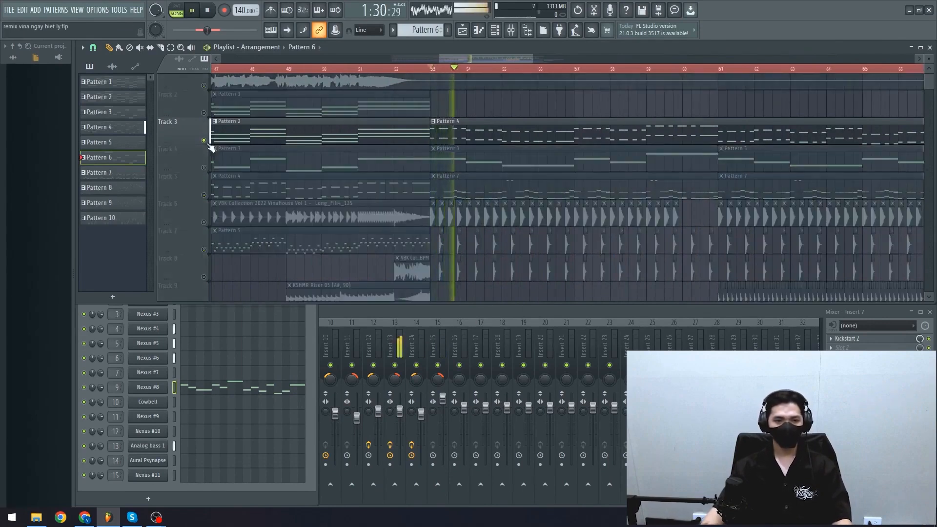
key(space)
right_click(210, 145)
Play Pattern 3 from bar 53 with Track 4 soloed, and restore all tracks when finished
right_click(207, 169)
key(space)
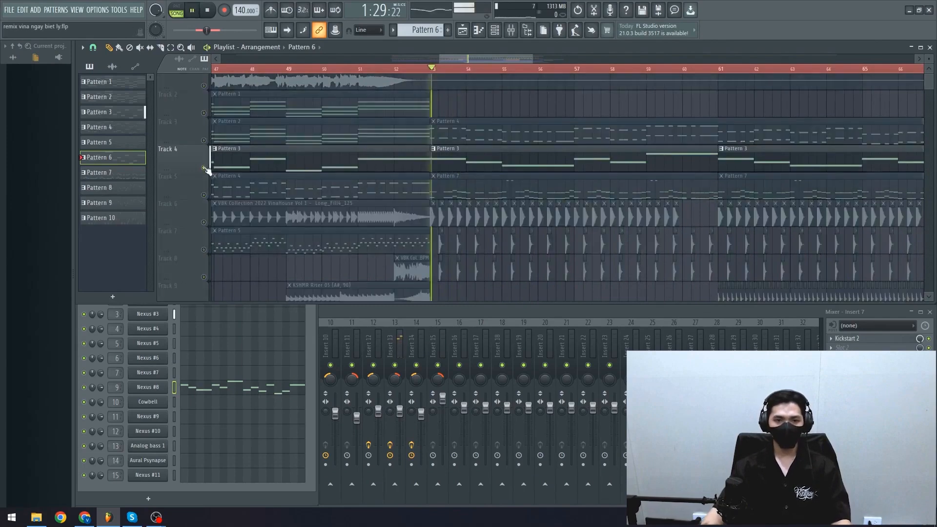
scroll(206, 169, down, 2)
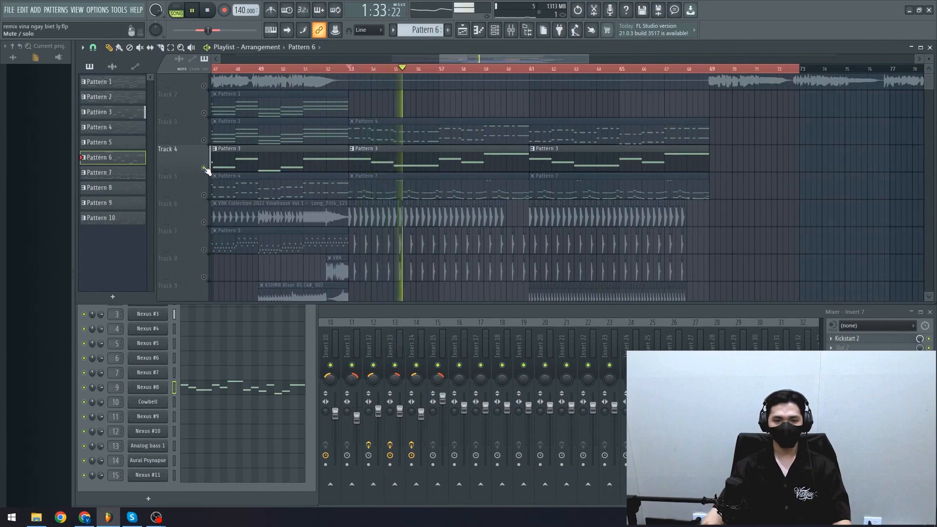
key(space)
right_click(207, 169)
Solo Tracks 6, 7 and 8 together so only the drum layers of the section starting at bar 53 are active
scroll(322, 99, up, 3)
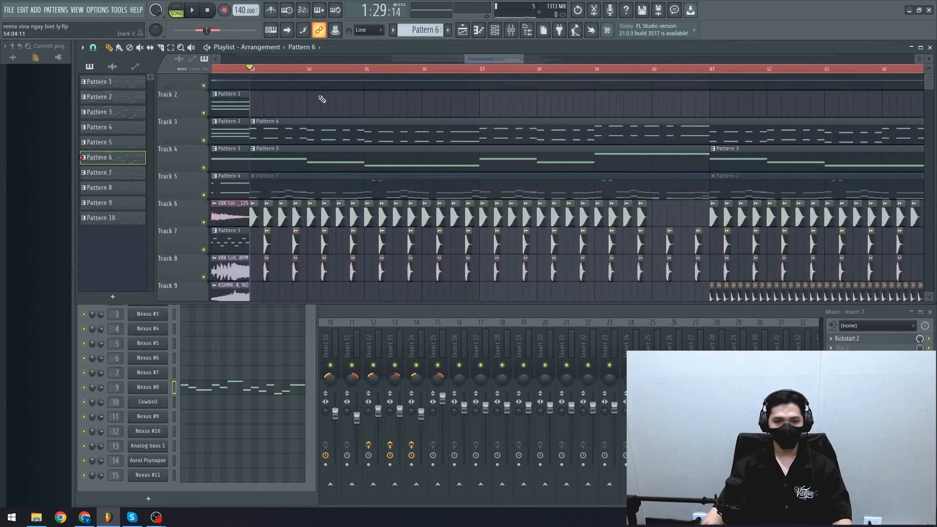
scroll(318, 122, up, 2)
scroll(314, 145, down, 2)
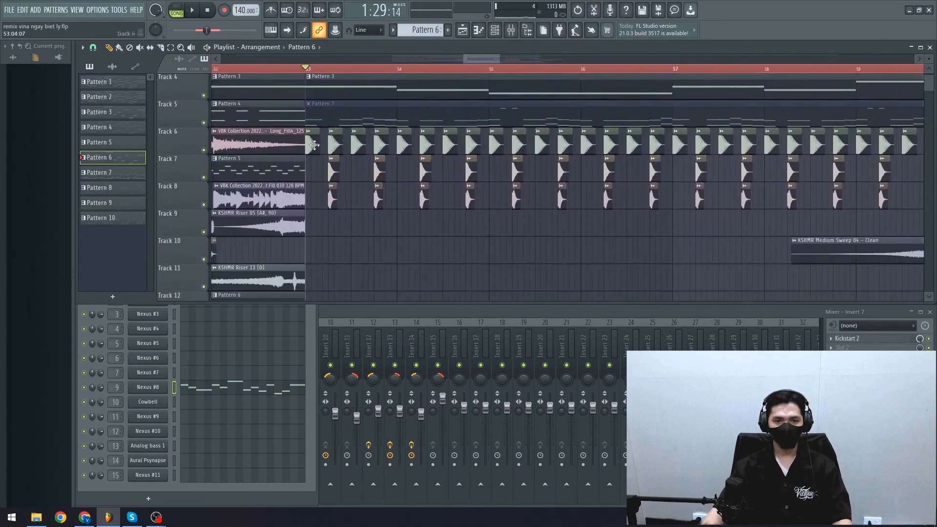
right_click(204, 149)
click(204, 177)
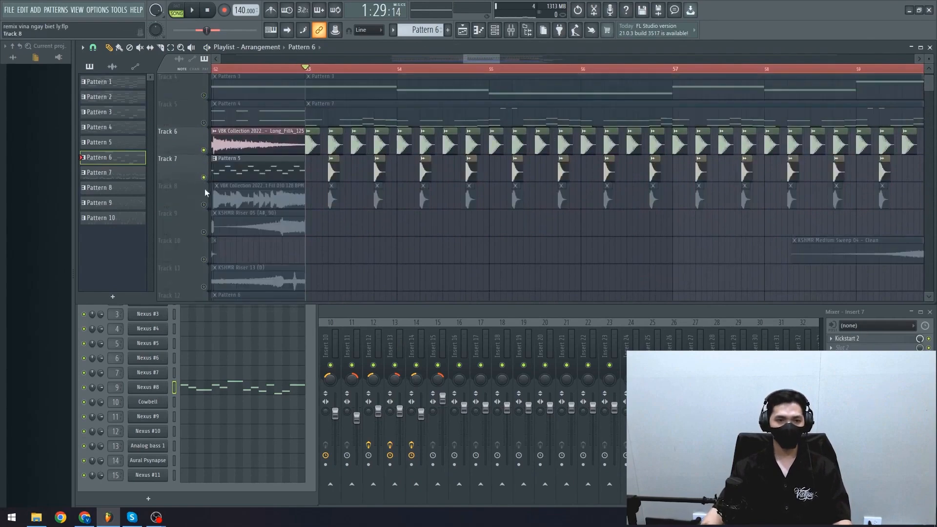
click(203, 204)
Play the soloed drum tracks from bar 53 while examining the THS Kick 01 and KSHMR hits up close, and stop playback
key(space)
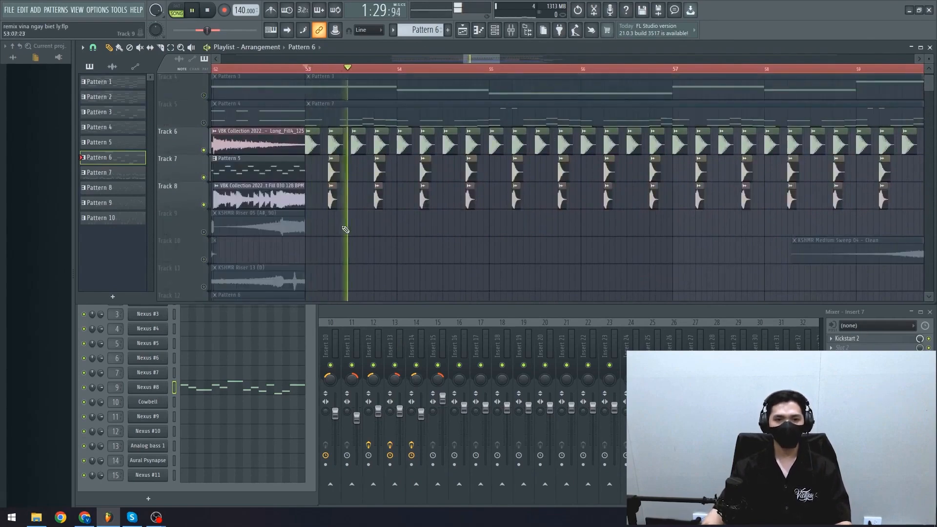
scroll(337, 230, up, 2)
scroll(368, 244, up, 2)
scroll(368, 248, up, 1)
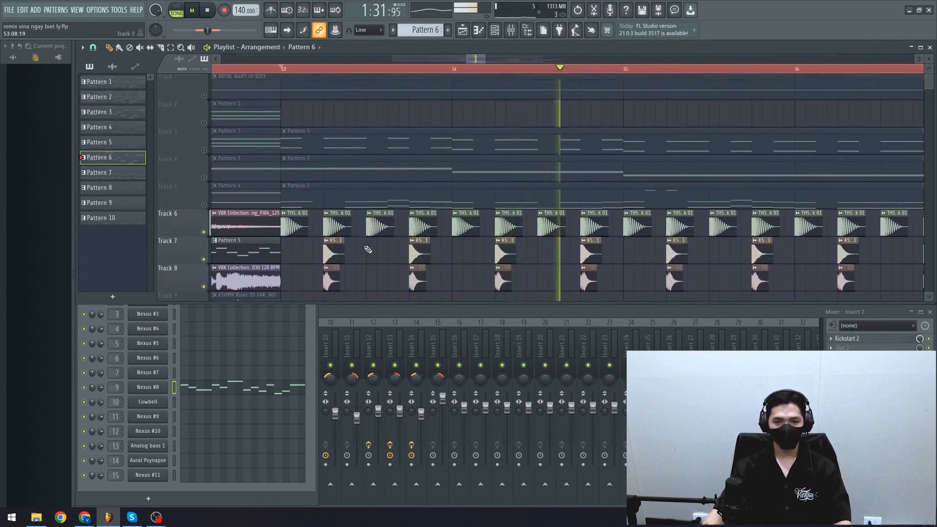
scroll(367, 250, down, 3)
scroll(368, 248, up, 2)
drag(368, 247, 507, 251)
scroll(449, 166, down, 2)
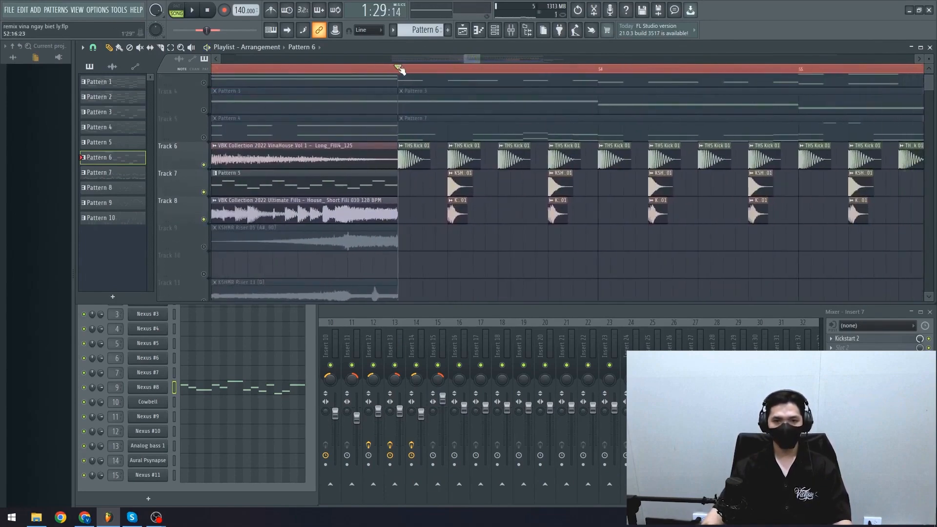
Check the THS Kick 01 sample settings, close them, and examine the kick, snare and clap clips from bar 53 up close
double_click(409, 147)
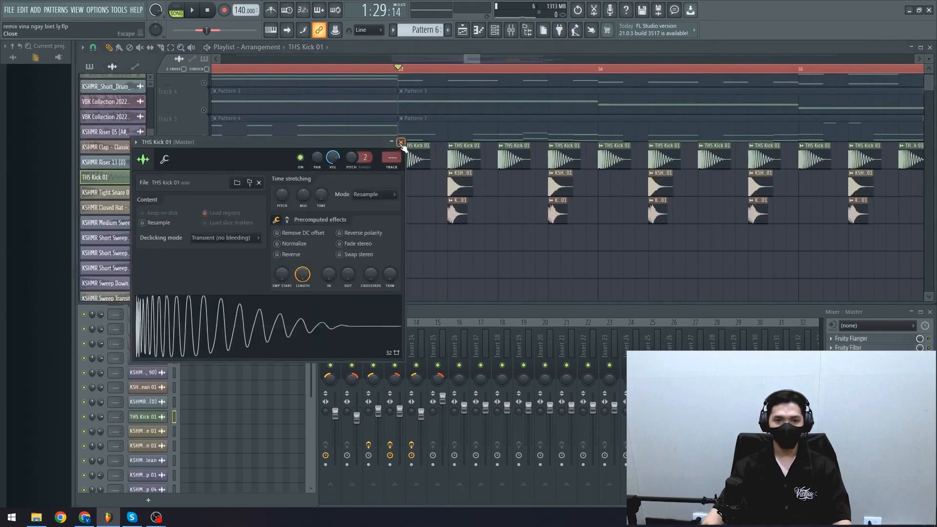
click(401, 142)
scroll(423, 206, down, 1)
drag(437, 222, 372, 203)
scroll(422, 225, up, 2)
scroll(382, 207, down, 2)
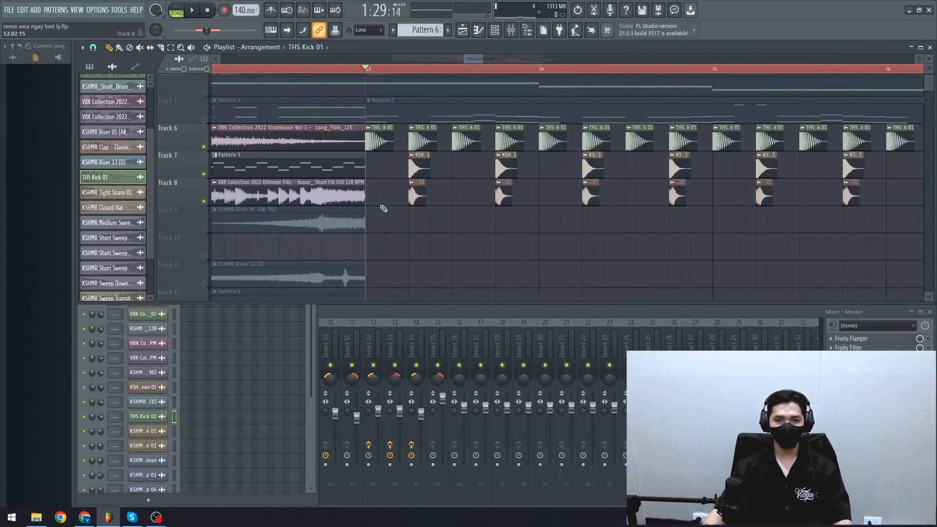
scroll(385, 209, up, 2)
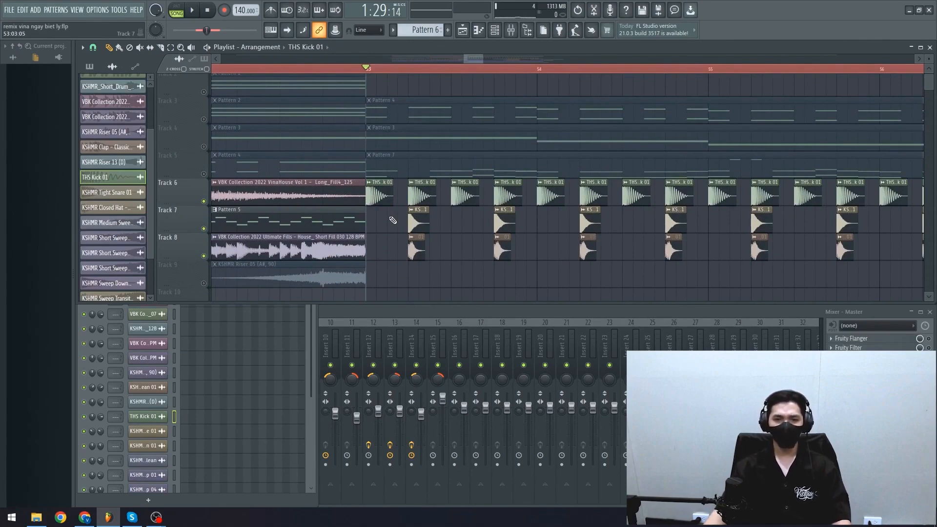
scroll(392, 220, up, 6)
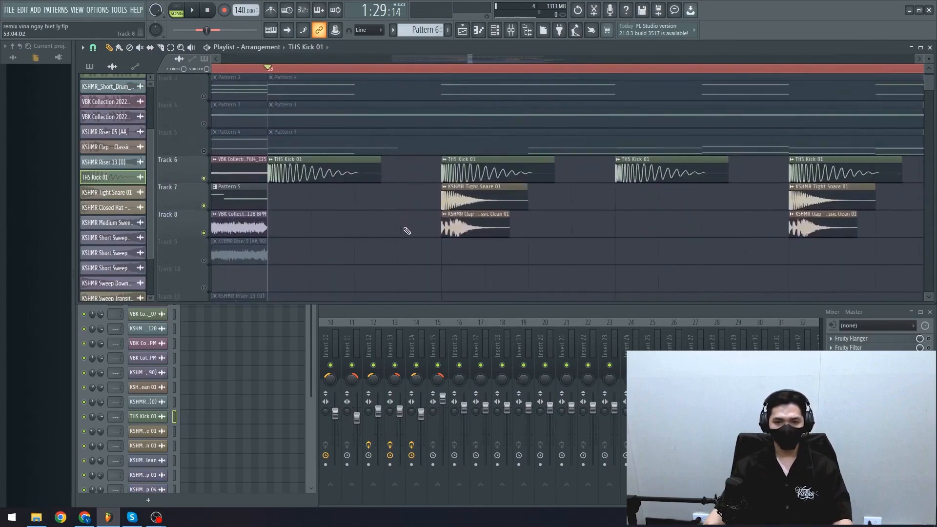
scroll(417, 72, up, 2)
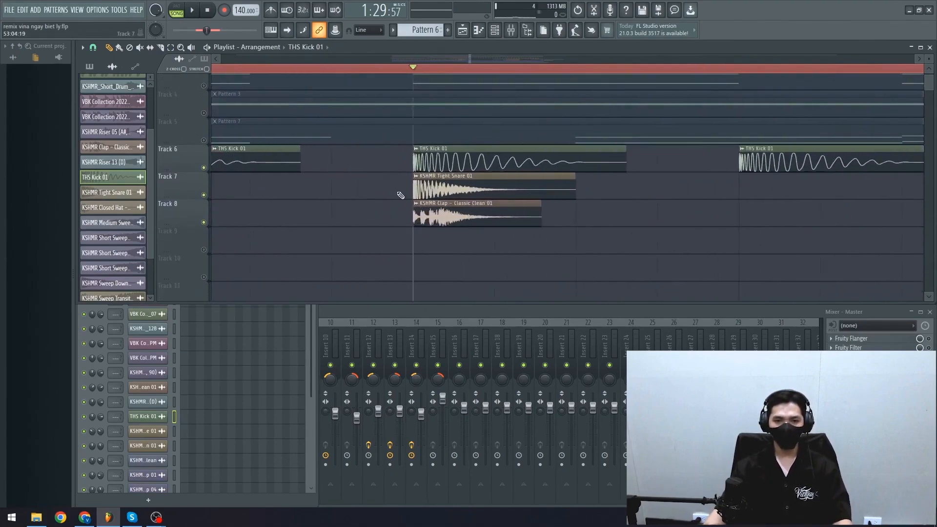
scroll(399, 195, down, 3)
Play the soloed kick, snare and clap layers from bar 53, and stop playback
key(space)
scroll(524, 214, down, 2)
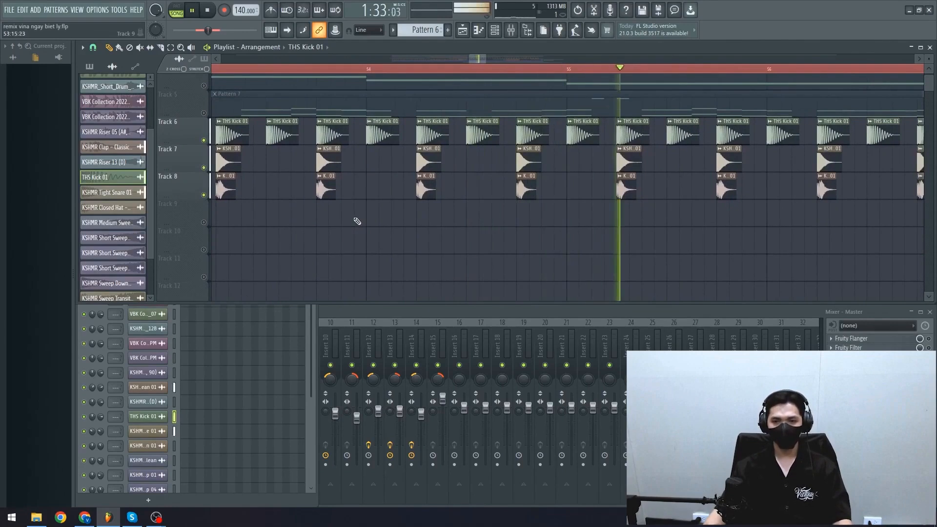
key(space)
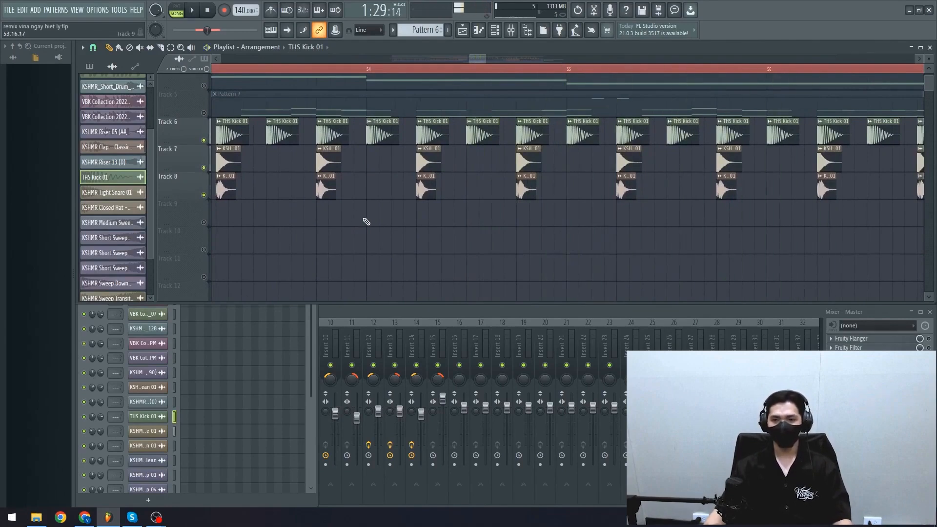
Mute the snare and clap clips on Tracks 7 and 8 from bar 53, play the kicks alone, and unmute the clips
scroll(366, 220, down, 6)
drag(782, 195, 600, 166)
key(t)
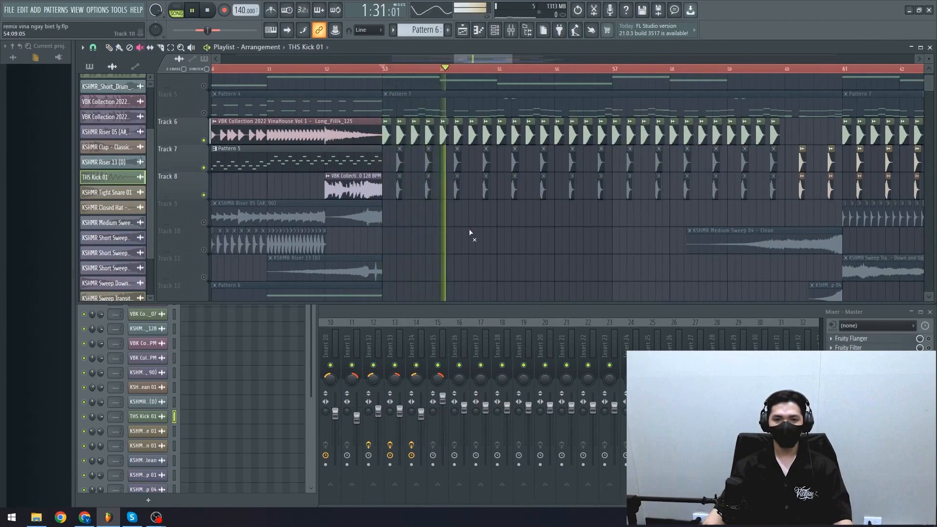
key(space)
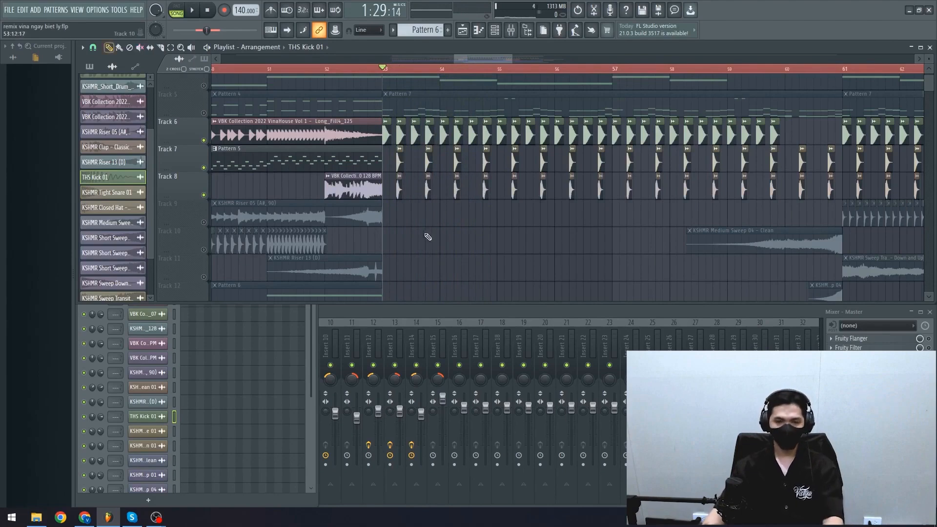
Play the soloed kick with the snare and clap from bar 53, survey the tracks below, and stop playback
scroll(428, 236, up, 5)
key(space)
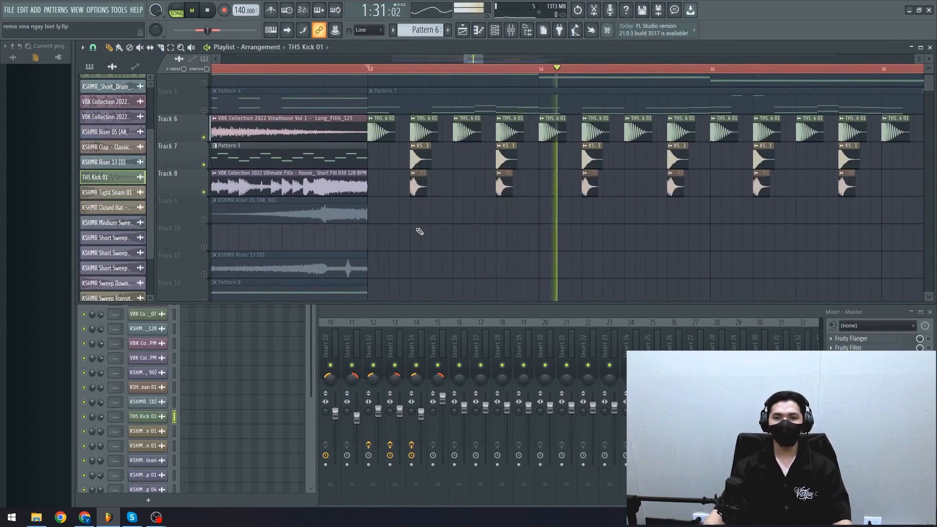
scroll(454, 226, down, 5)
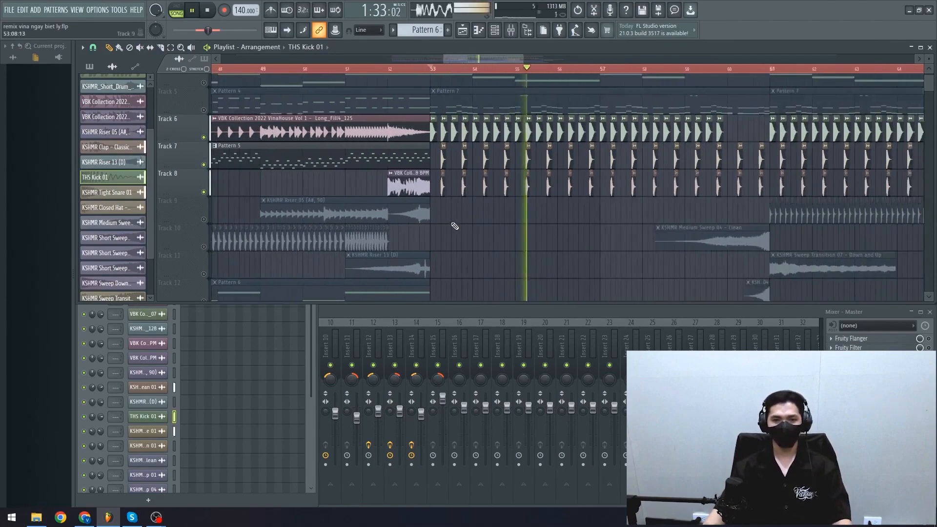
scroll(455, 225, down, 3)
key(space)
scroll(457, 225, down, 2)
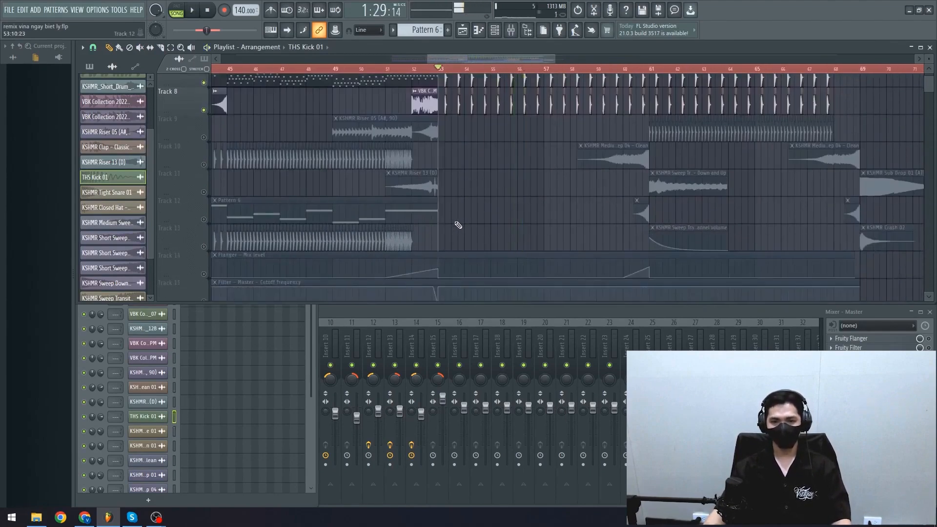
scroll(458, 225, down, 6)
key(space)
scroll(431, 215, up, 11)
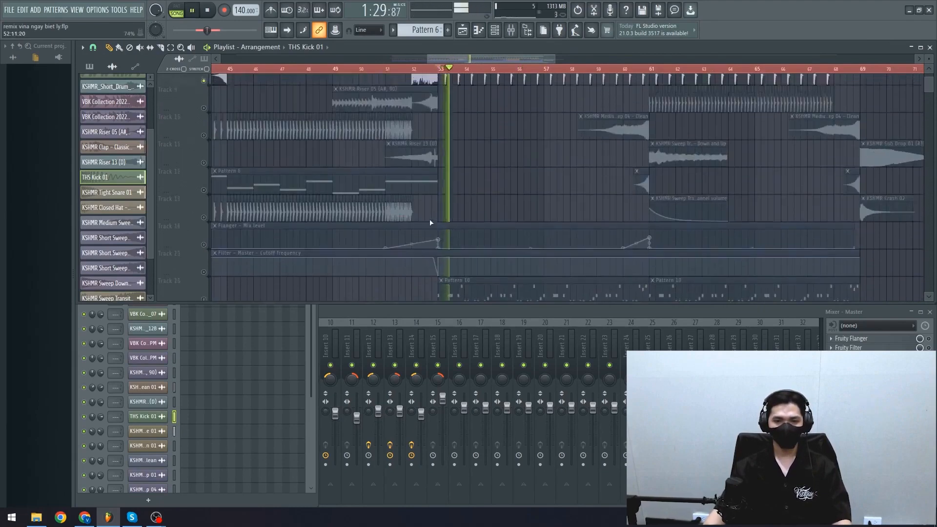
scroll(445, 251, down, 5)
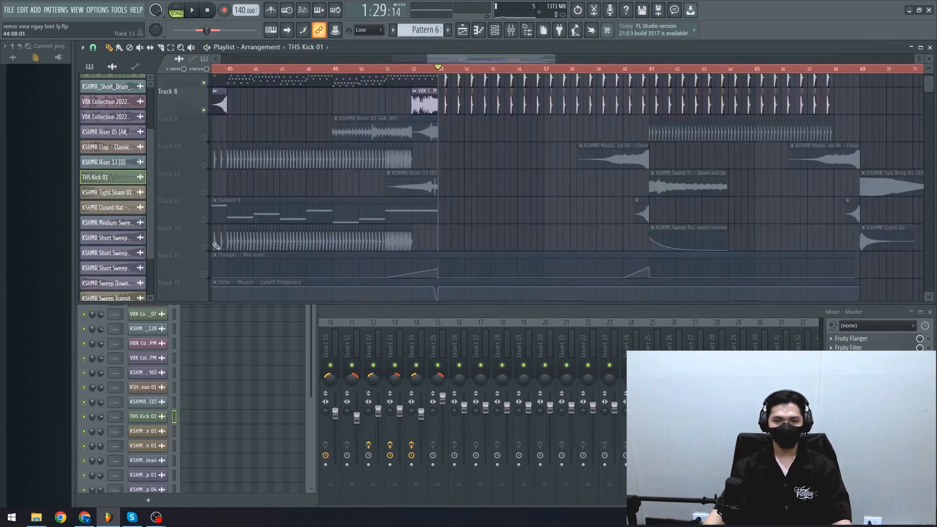
Restore all tracks and solo Track 17 so only Pattern 9 is active
right_click(203, 220)
right_click(204, 220)
scroll(423, 228, down, 4)
scroll(424, 229, up, 4)
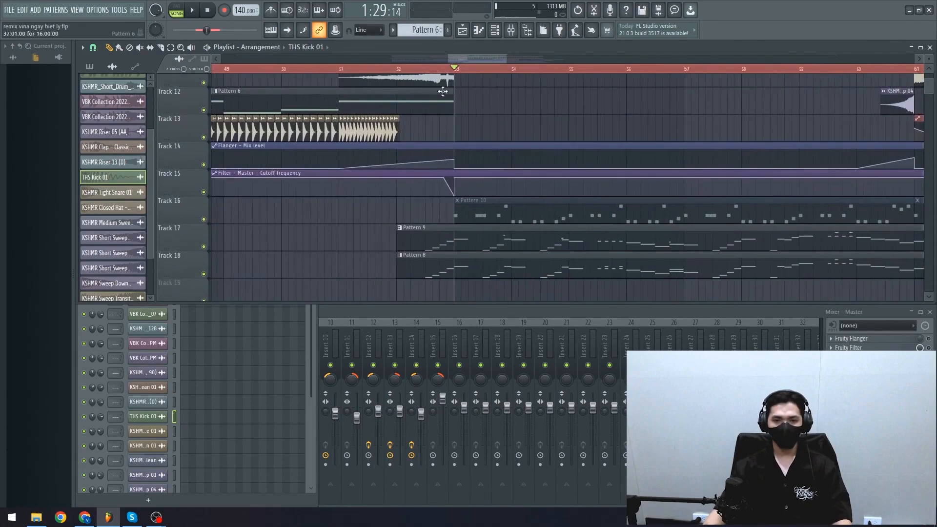
right_click(204, 247)
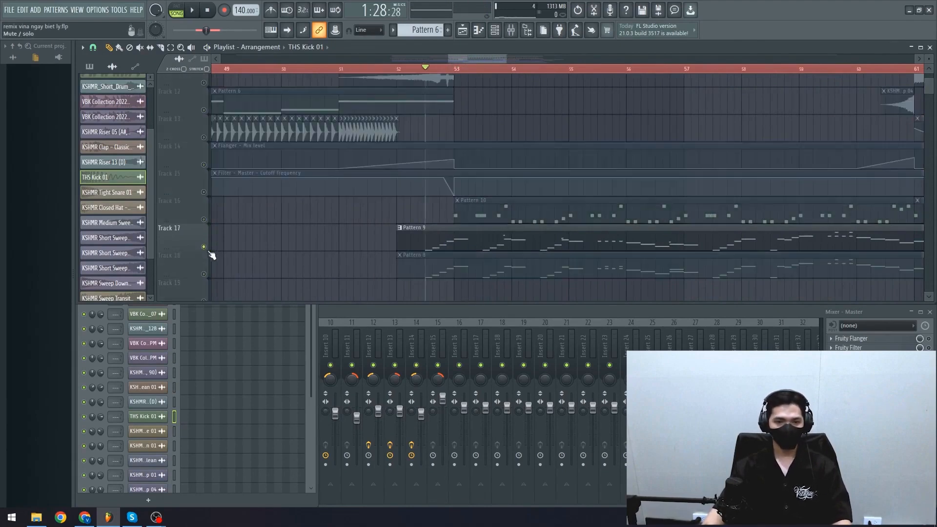
Follow Pattern 9 playing across bar 53 and display the Unsorted channels in the Channel rack
drag(477, 165, 419, 162)
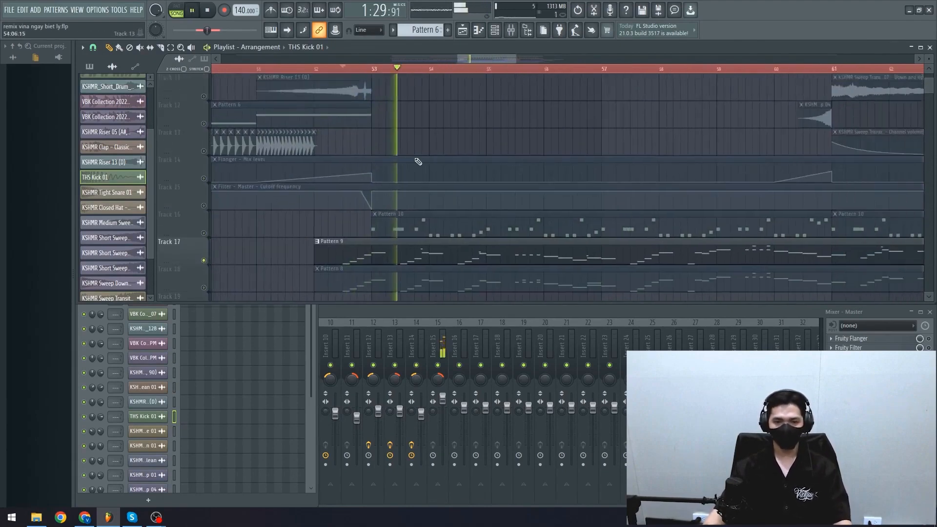
scroll(419, 161, down, 3)
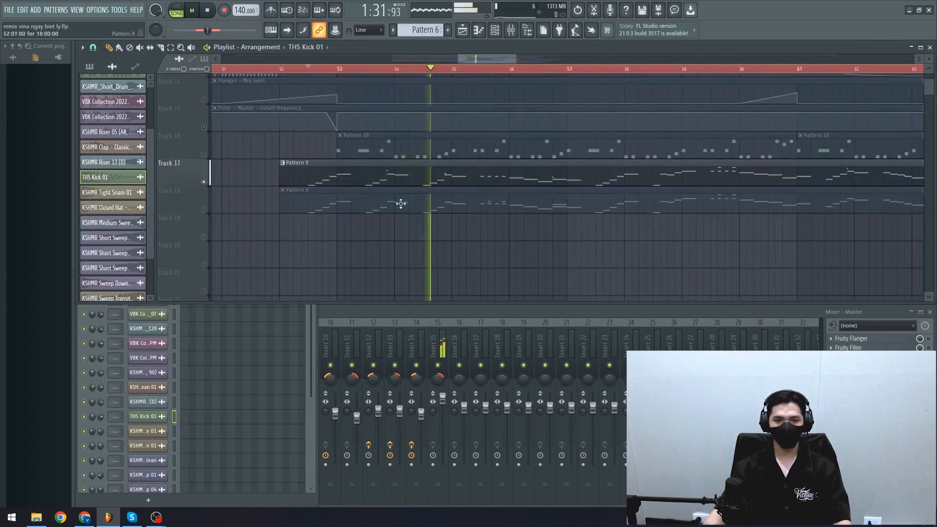
click(305, 334)
click(147, 262)
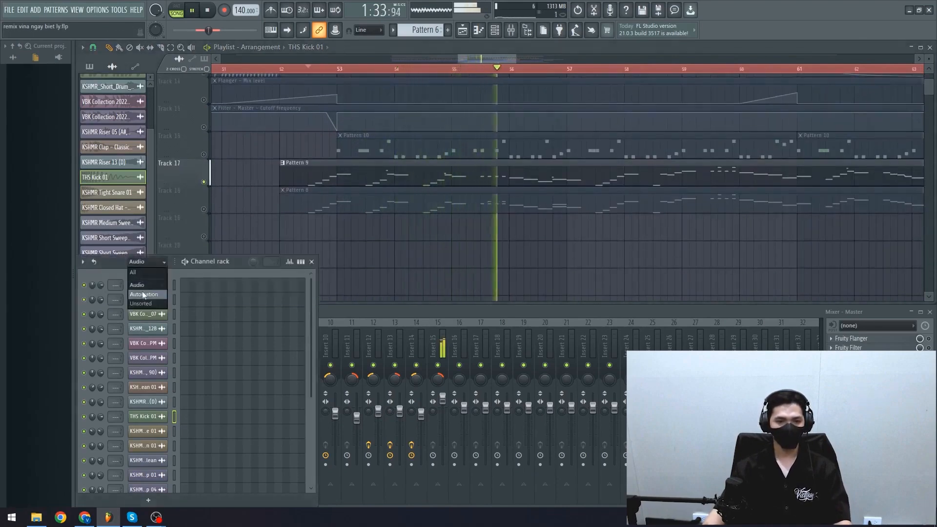
click(142, 303)
scroll(439, 250, down, 1)
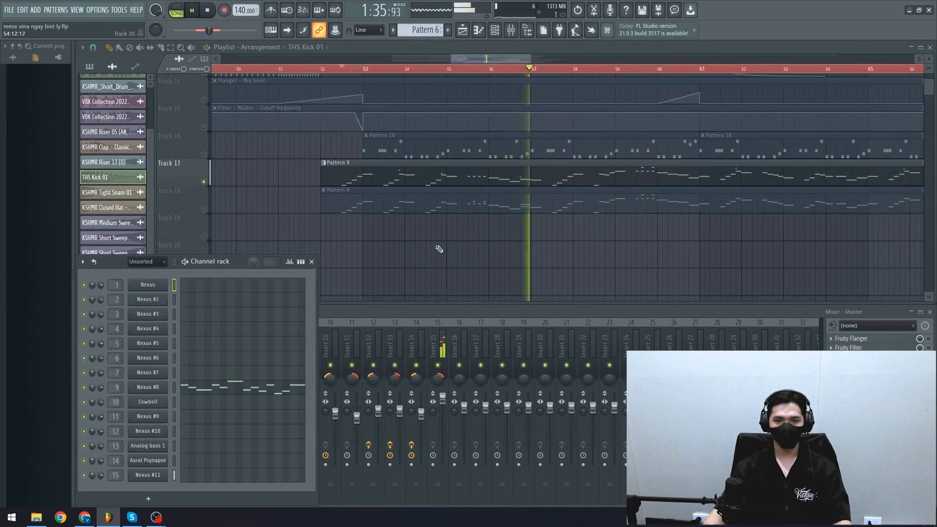
Open Pattern 9's Nexus #11 notes in the piano roll, follow the whole melody during playback, and stop it
double_click(477, 178)
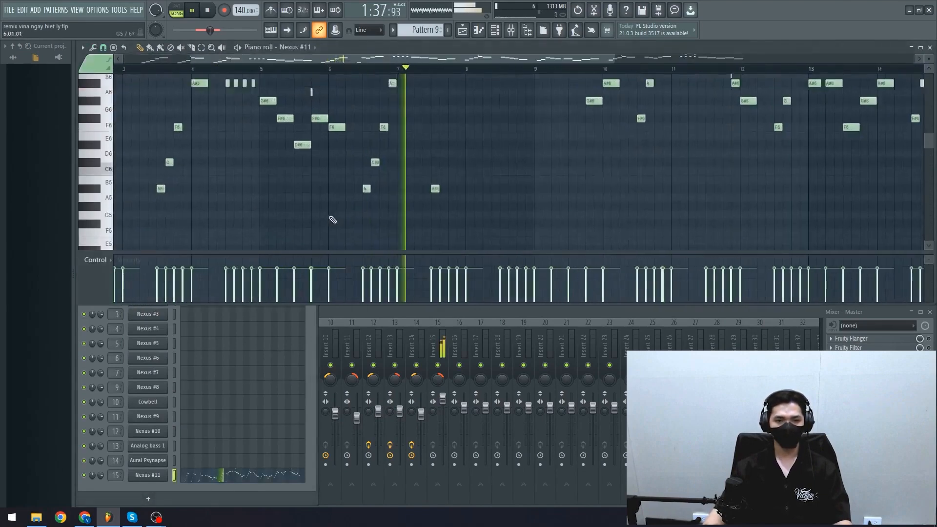
scroll(476, 195, down, 2)
scroll(477, 198, up, 2)
scroll(476, 200, up, 1)
drag(477, 200, 412, 209)
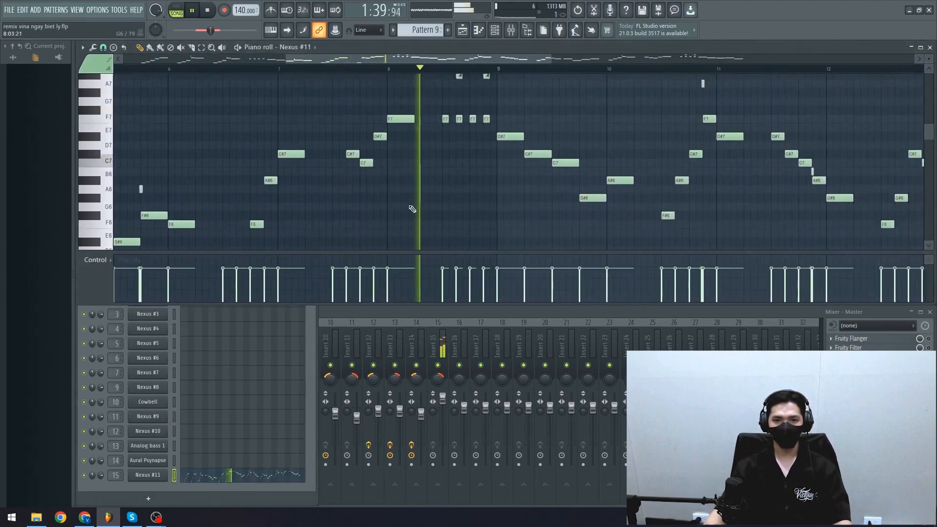
scroll(422, 214, up, 1)
scroll(429, 217, down, 2)
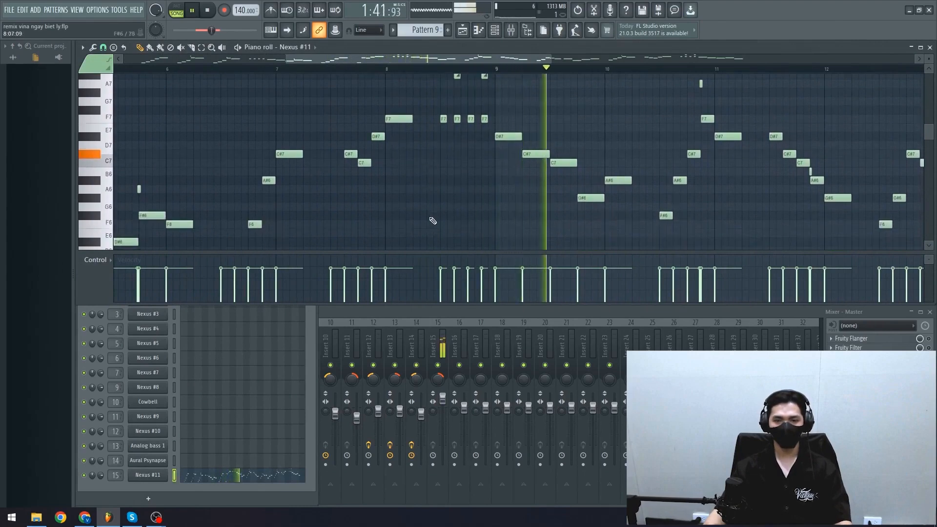
drag(471, 217, 401, 210)
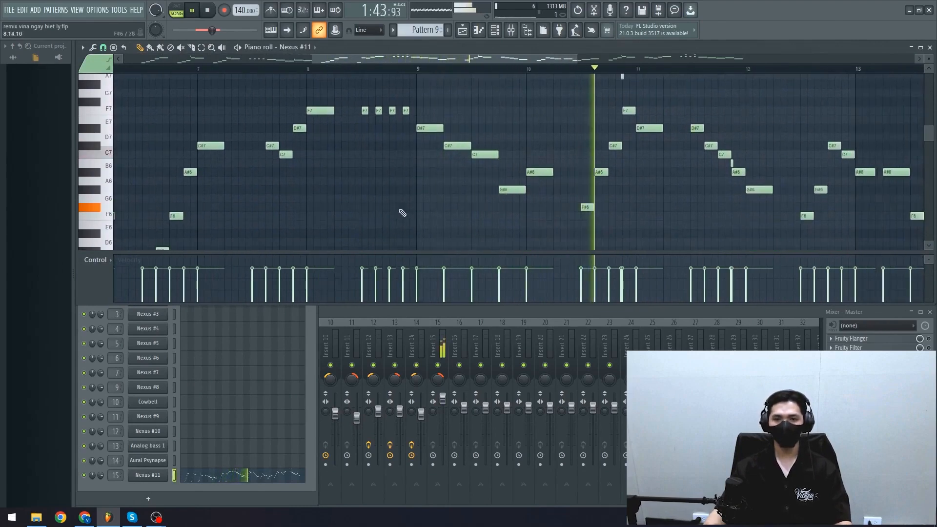
scroll(469, 209, down, 2)
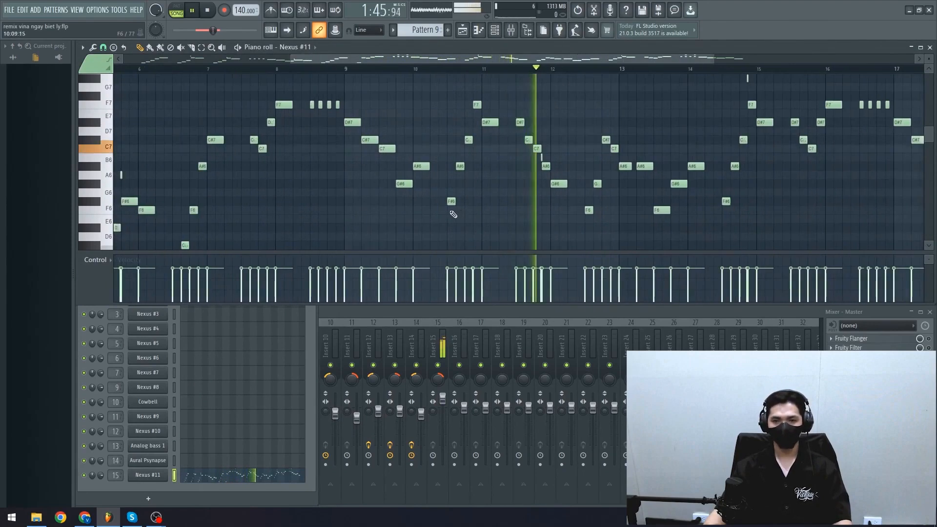
scroll(362, 206, down, 2)
drag(363, 207, 497, 208)
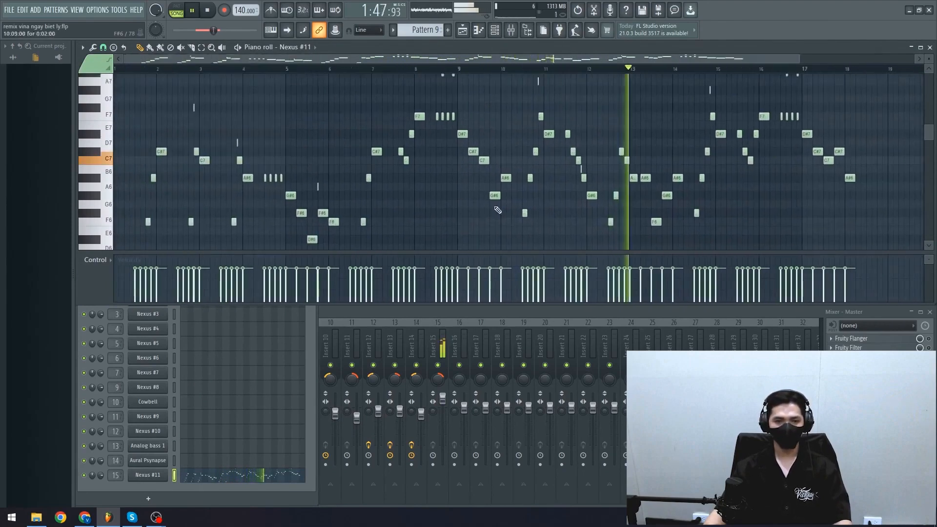
scroll(439, 202, down, 3)
scroll(411, 198, up, 2)
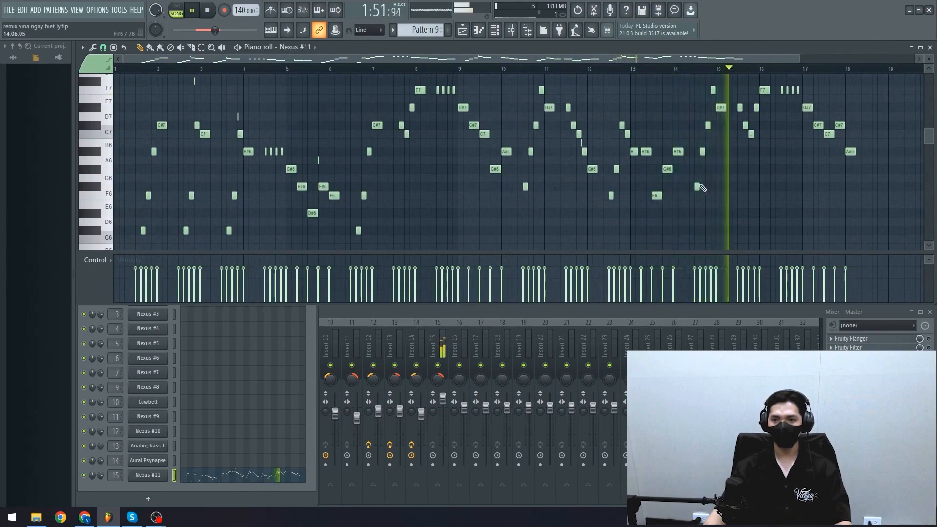
scroll(358, 204, up, 6)
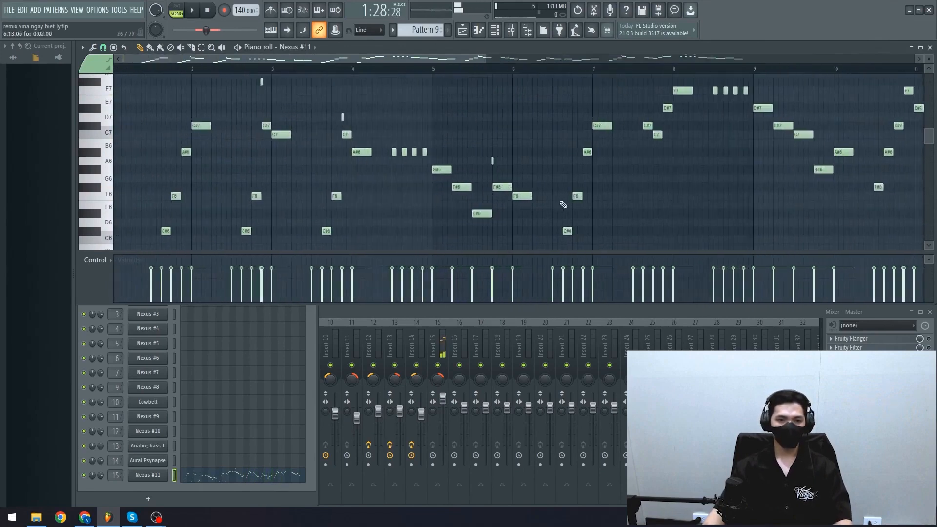
Examine the opening notes of the Pattern 9 melody up close, replay them, and stop playback
scroll(243, 88, down, 3)
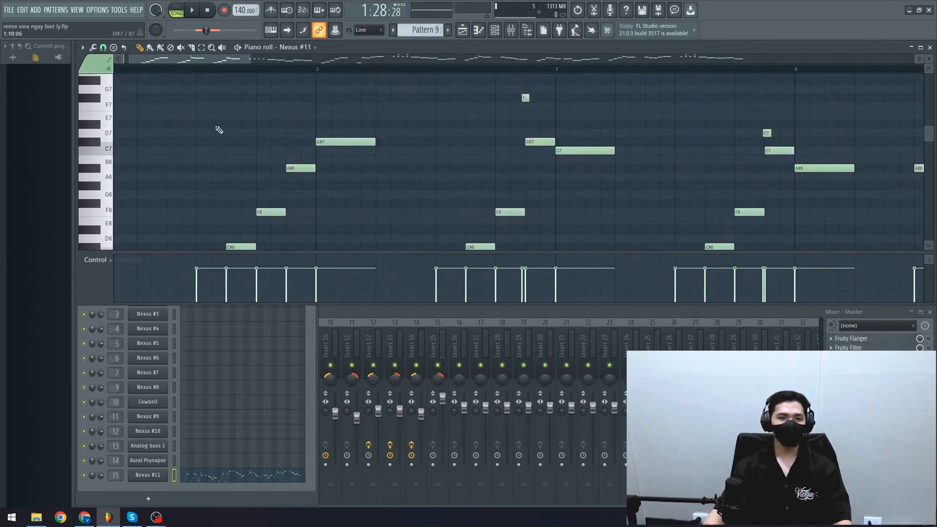
scroll(219, 129, up, 1)
ctrl+scroll(218, 129, down, 2)
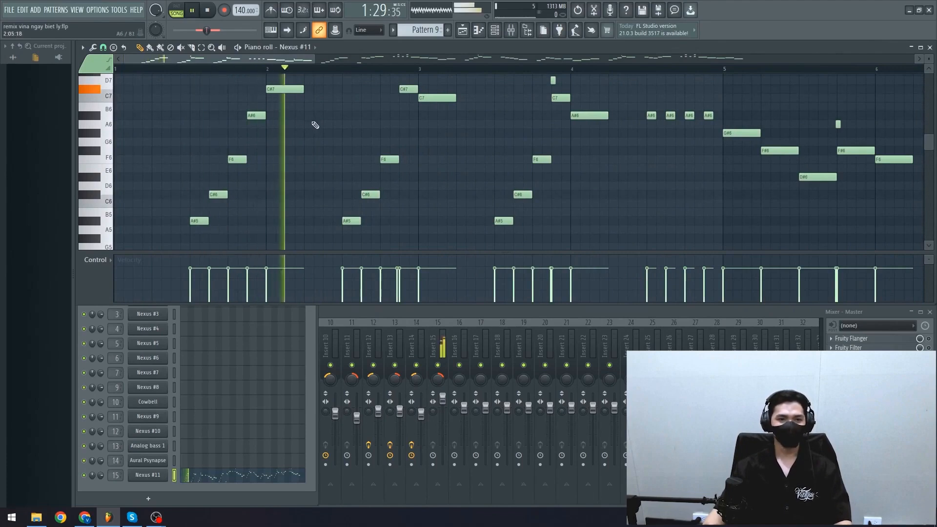
key(space)
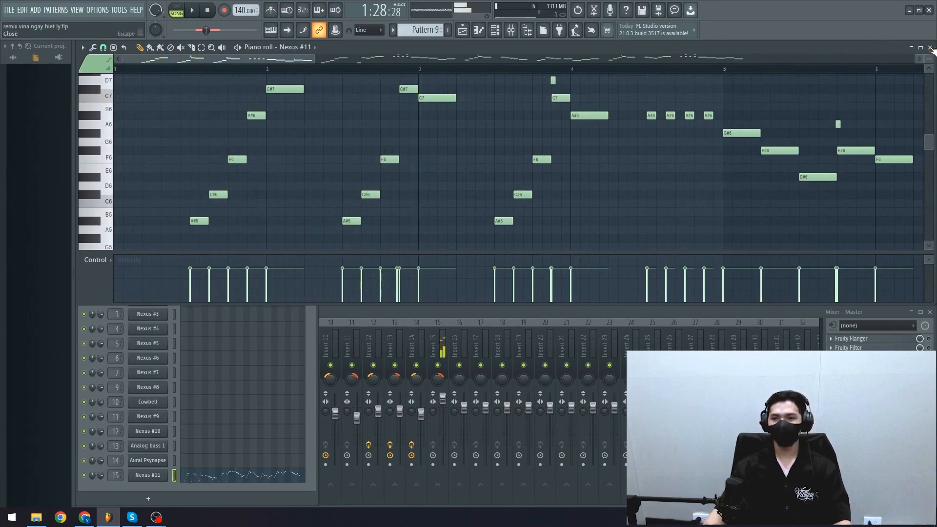
Close the piano roll, open the Nexus #11 instrument, and examine its guitar preset in the librarian and its modulation and portamento settings
click(930, 47)
click(147, 475)
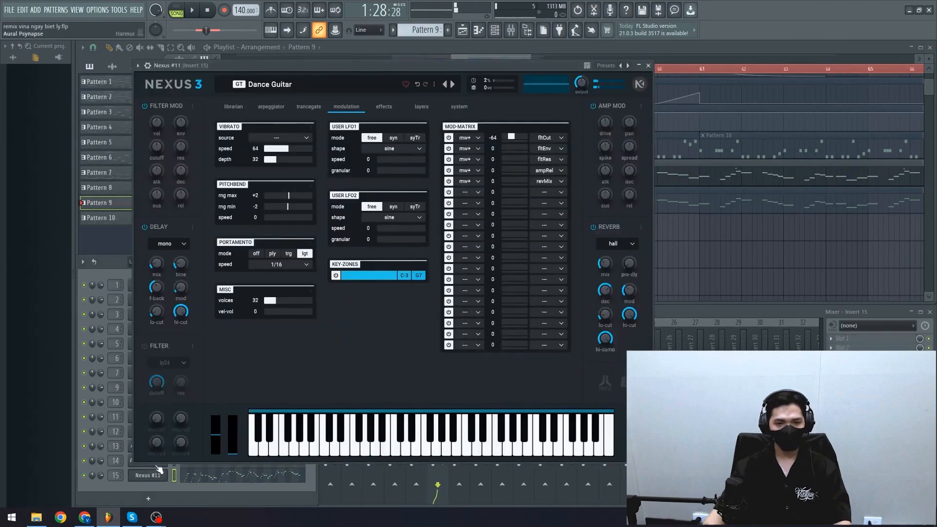
click(244, 106)
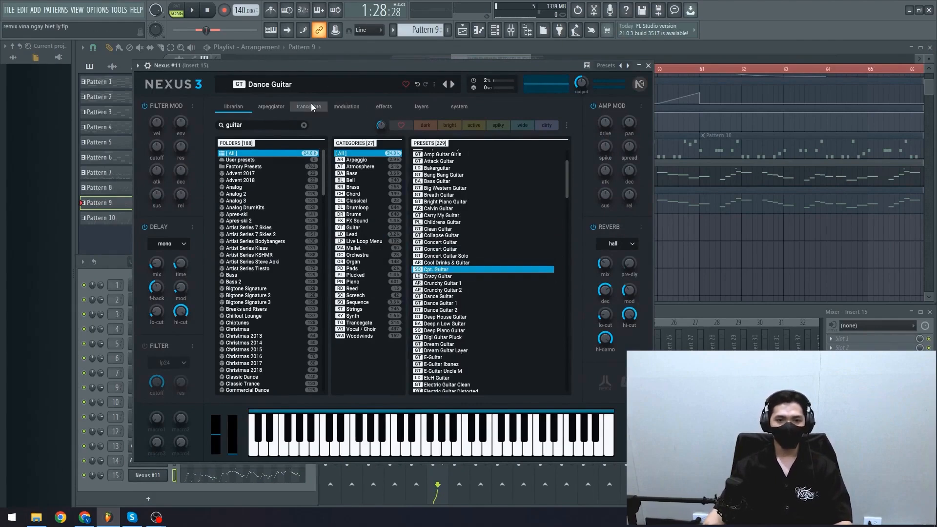
click(351, 106)
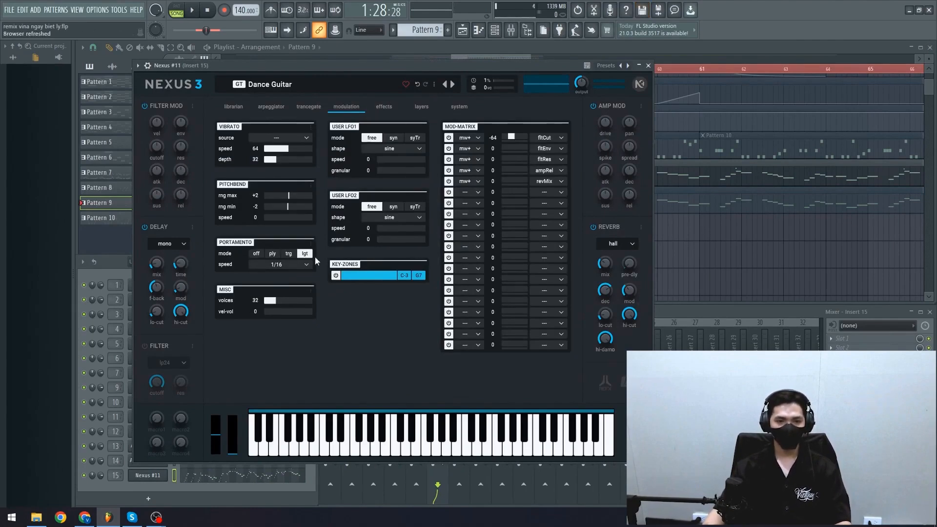
Return to the Pattern 9 clip on Track 17 and reopen its Nexus #11 notes in the piano roll
right_click(701, 249)
scroll(412, 198, up, 4)
double_click(336, 177)
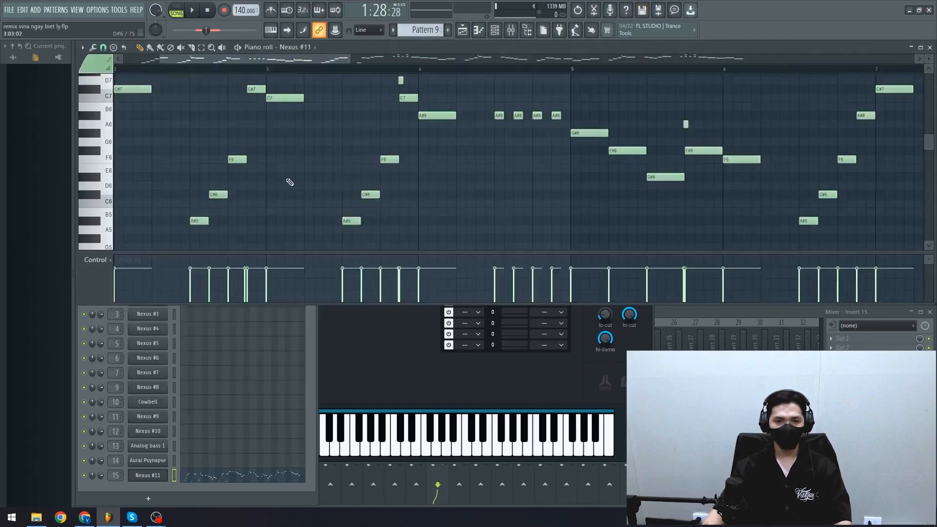
Play the Nexus #11 melody into bar 3 and compare it with the short F#7 grace note muted, restoring the note and the draw tool
scroll(292, 182, left, 2)
scroll(332, 166, up, 3)
key(space)
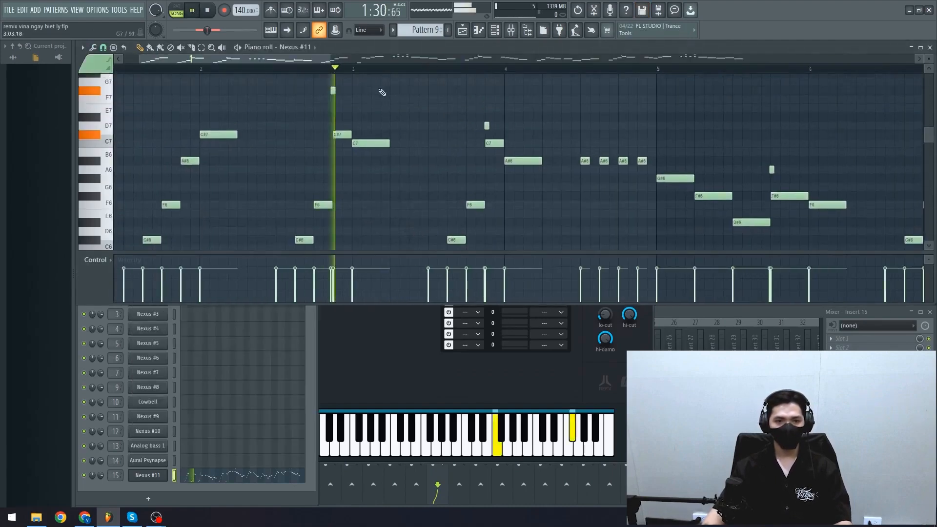
scroll(337, 127, up, 4)
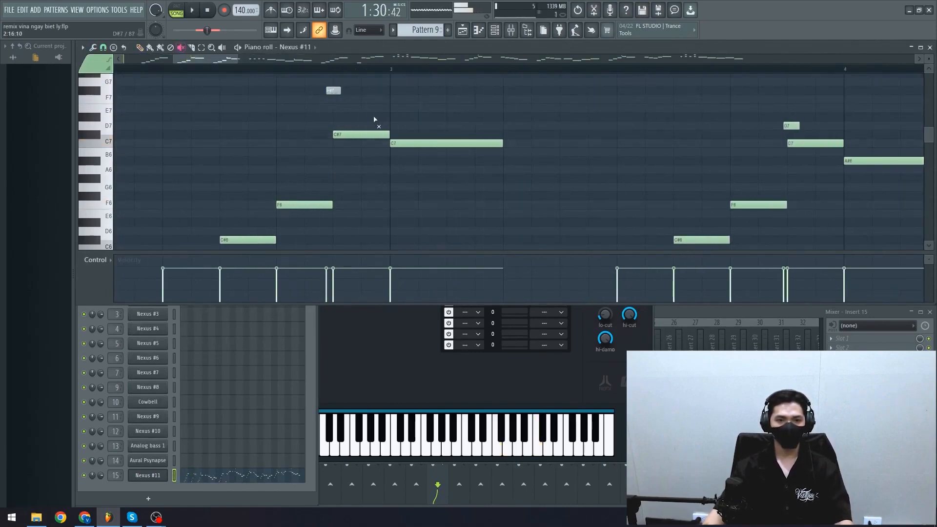
click(338, 94)
scroll(327, 110, up, 3)
scroll(321, 117, up, 1)
key(p)
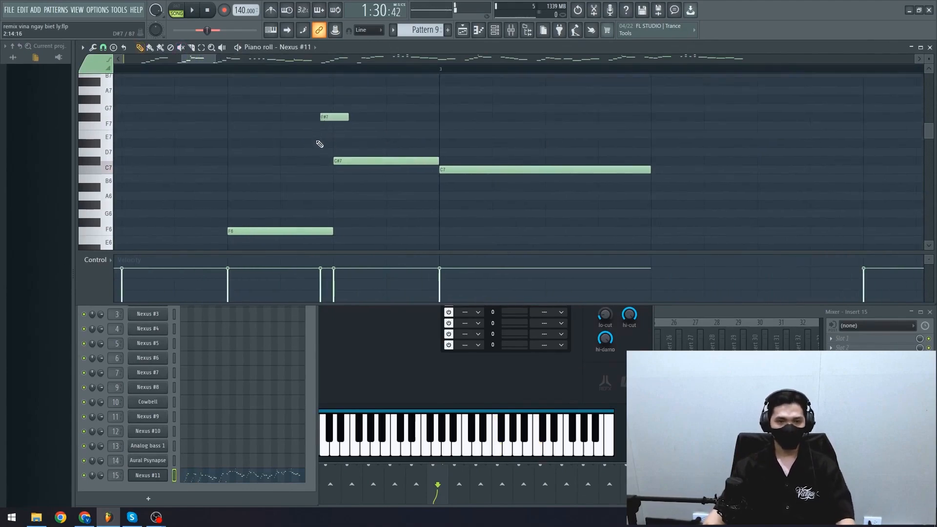
Examine the short F#7 grace note's placement ahead of the C#7 note up close and audition it
scroll(320, 145, up, 2)
drag(318, 145, 367, 151)
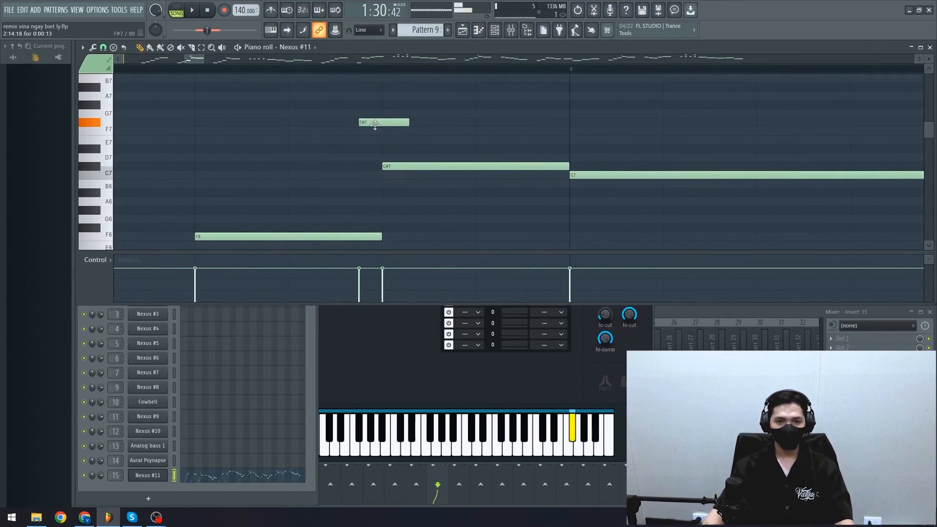
scroll(378, 144, down, 4)
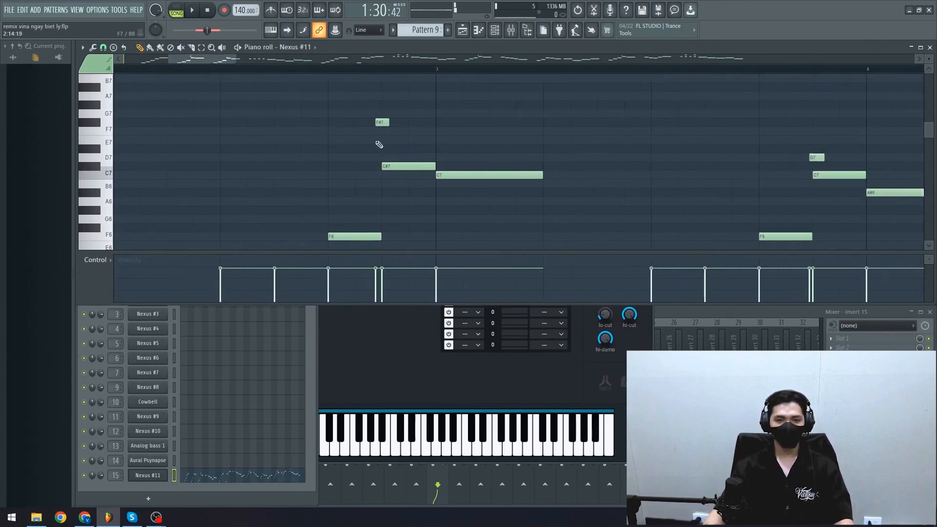
Replay the melody from before bar 3, follow it to the short A6 grace note in bar 5, and stop playback
key(space)
scroll(400, 154, down, 2)
scroll(429, 163, down, 3)
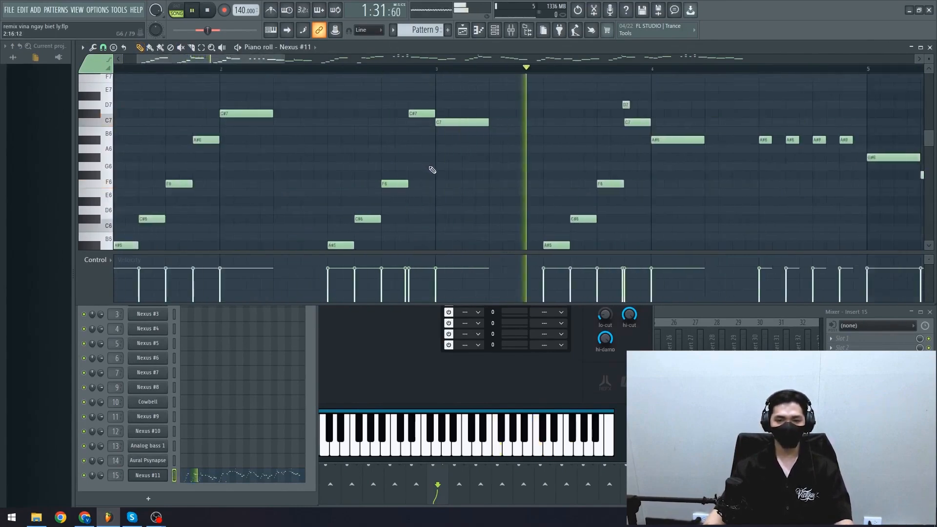
drag(472, 176, 327, 161)
drag(551, 175, 440, 169)
drag(500, 166, 387, 170)
drag(605, 173, 546, 174)
scroll(546, 173, up, 4)
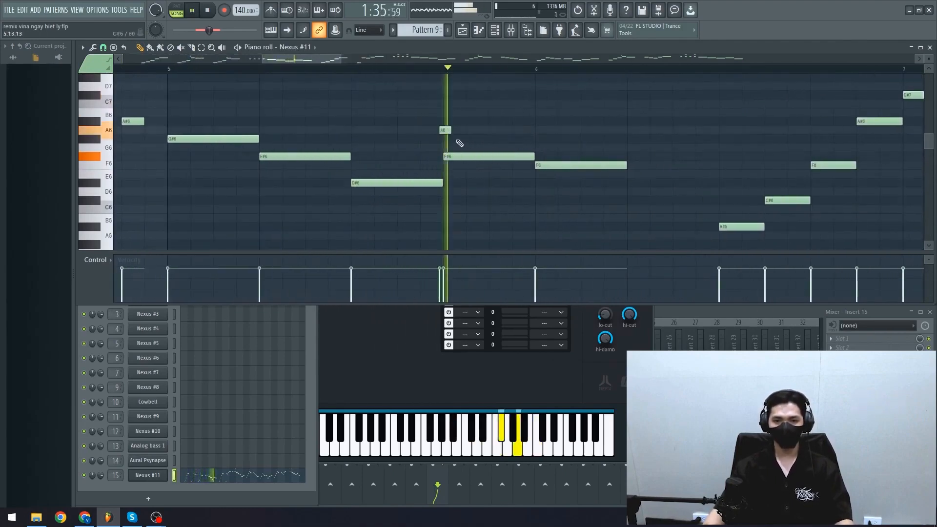
key(space)
Close the Nexus #11 piano roll, solo Track 18, and play its Pattern 8 clip from just before bar 53
scroll(557, 160, down, 5)
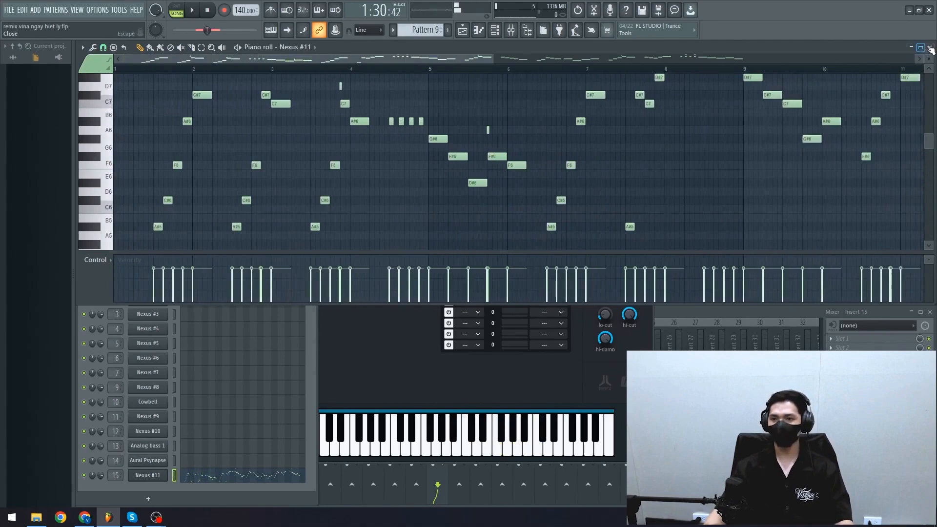
click(929, 48)
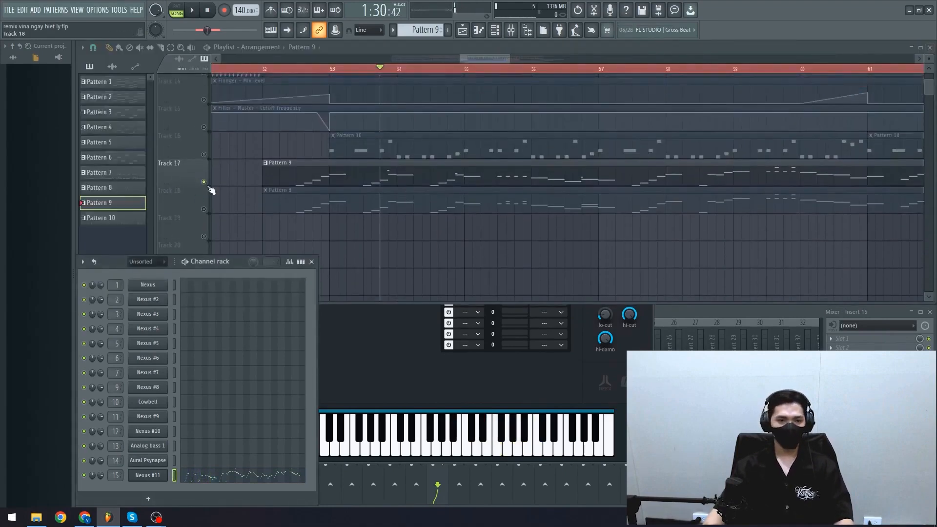
click(204, 207)
right_click(205, 208)
scroll(328, 235, up, 2)
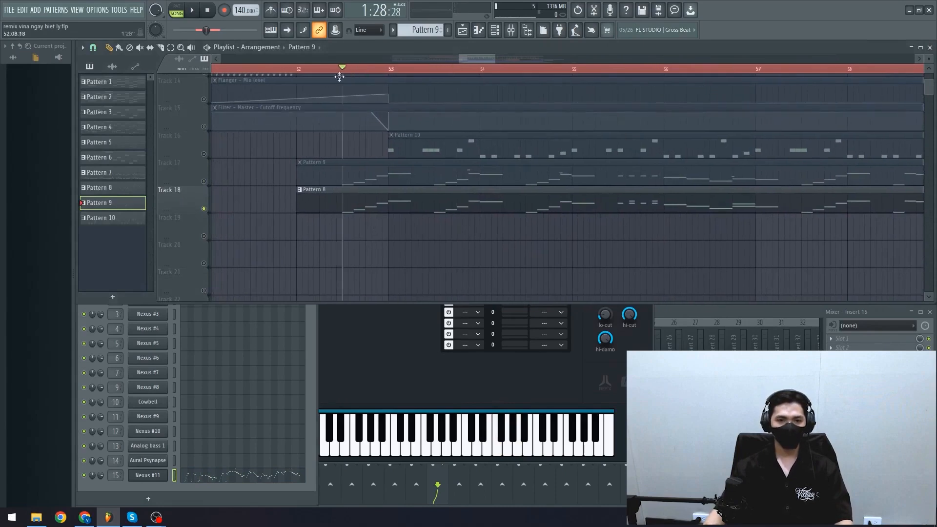
key(space)
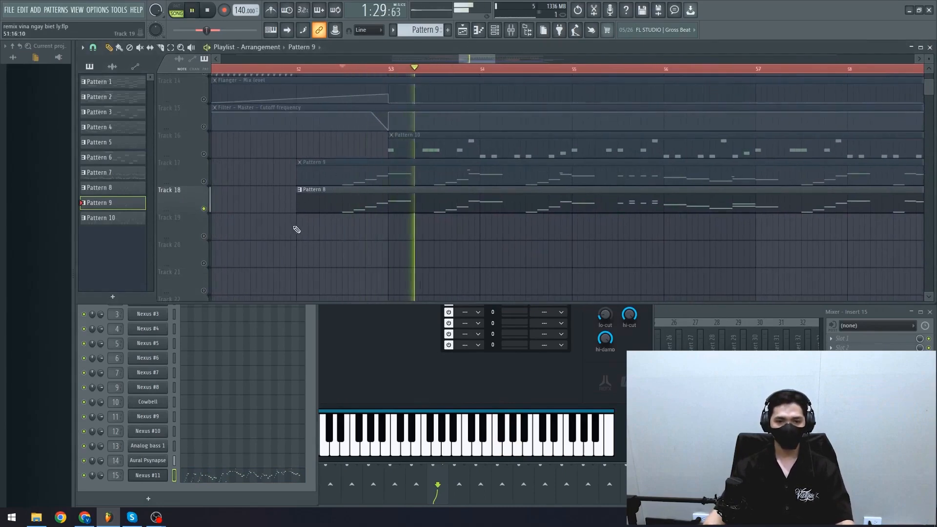
Open Pattern 8's Aural Psynapse notes in the piano roll, follow them during playback, stop it, and view the wider melody
double_click(340, 205)
scroll(389, 218, up, 3)
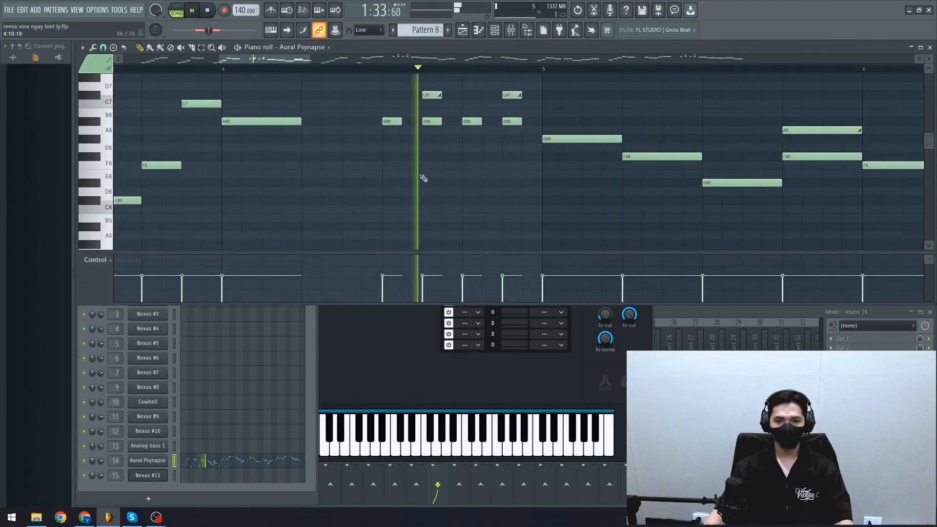
key(space)
scroll(376, 184, down, 3)
scroll(412, 203, up, 1)
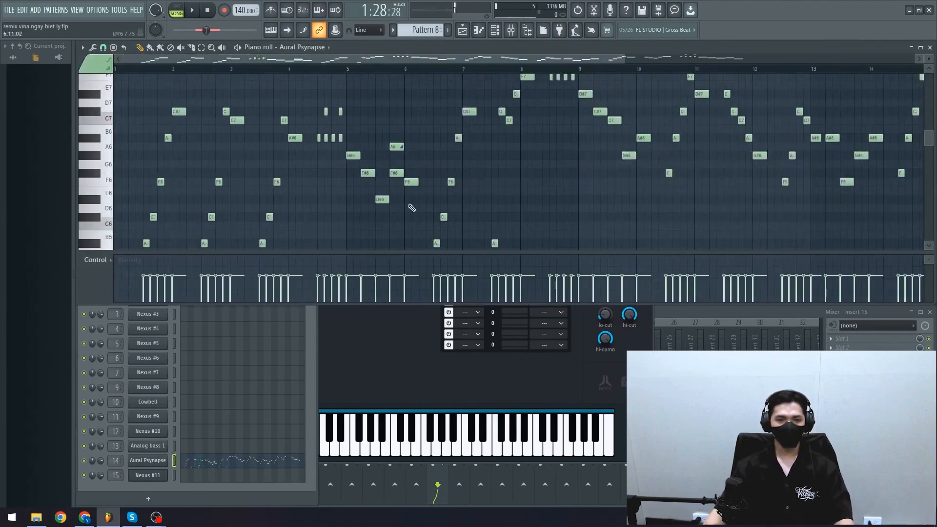
Open the Aural Psynapse instrument, examine its settings and preset list, and close it without choosing another preset
click(141, 460)
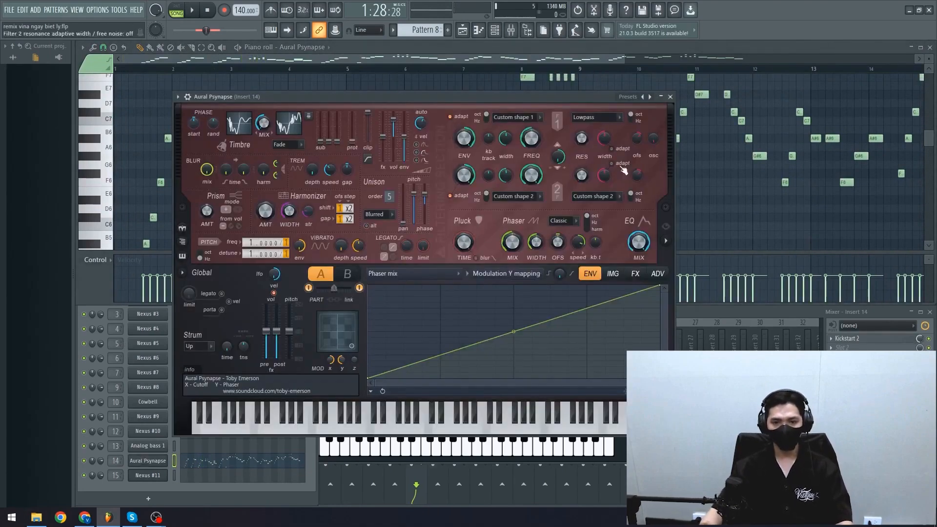
click(638, 97)
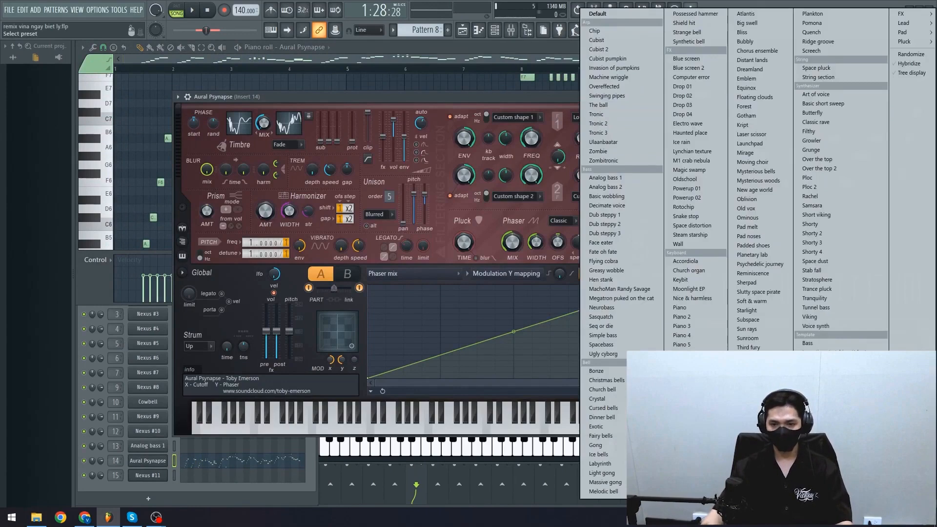
click(479, 101)
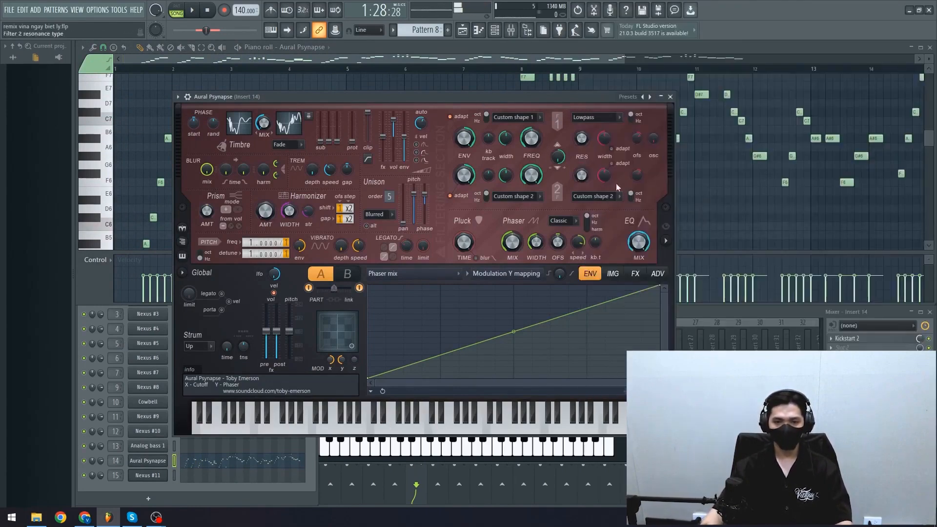
click(669, 99)
Try a C#7 slide note above the first short A#6 note in bar 4, audition the pitch slide, and remove the note
scroll(420, 159, up, 4)
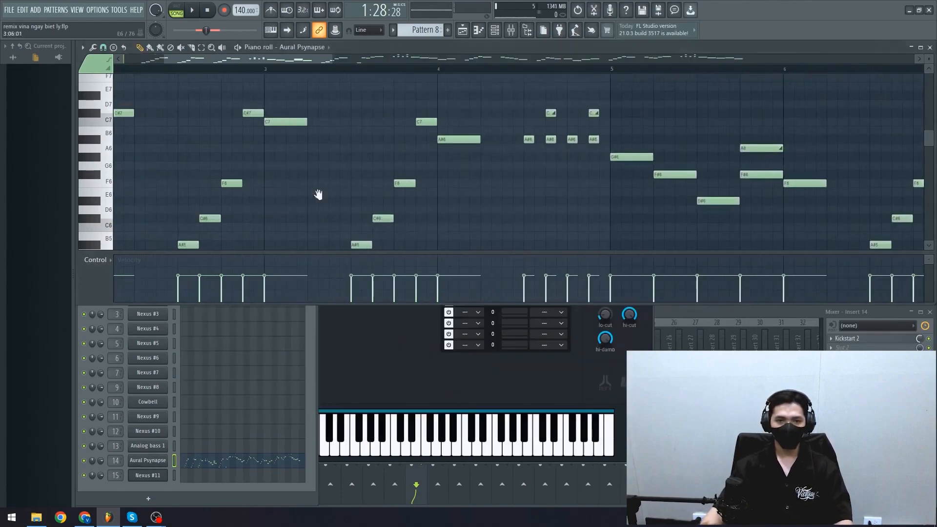
scroll(428, 212, up, 3)
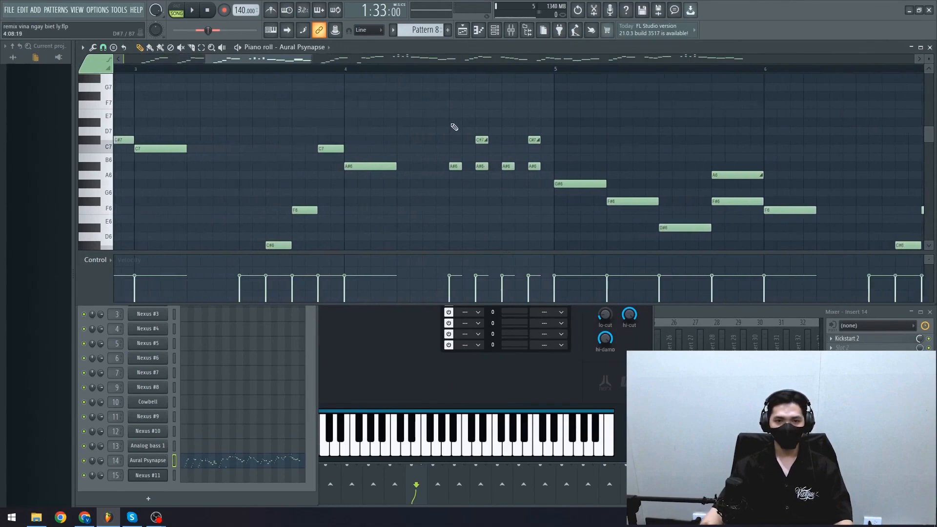
scroll(452, 125, up, 3)
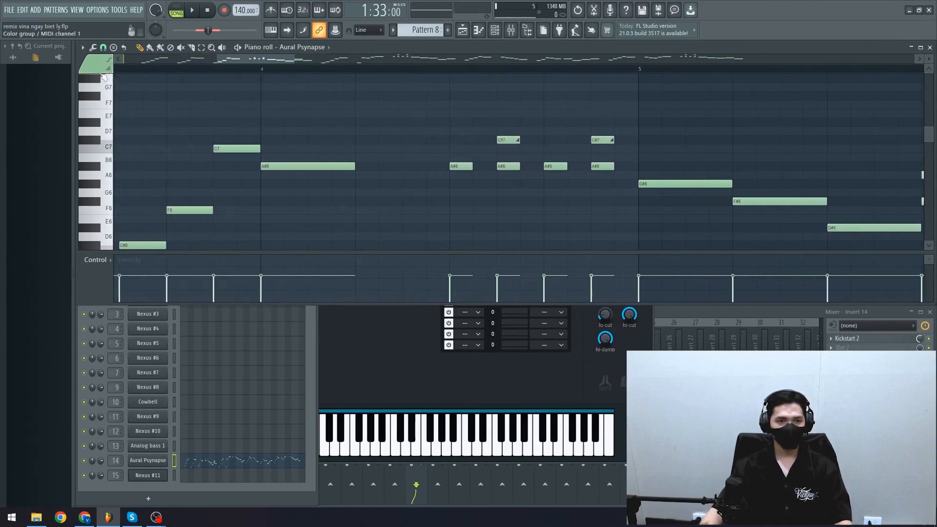
scroll(539, 188, up, 4)
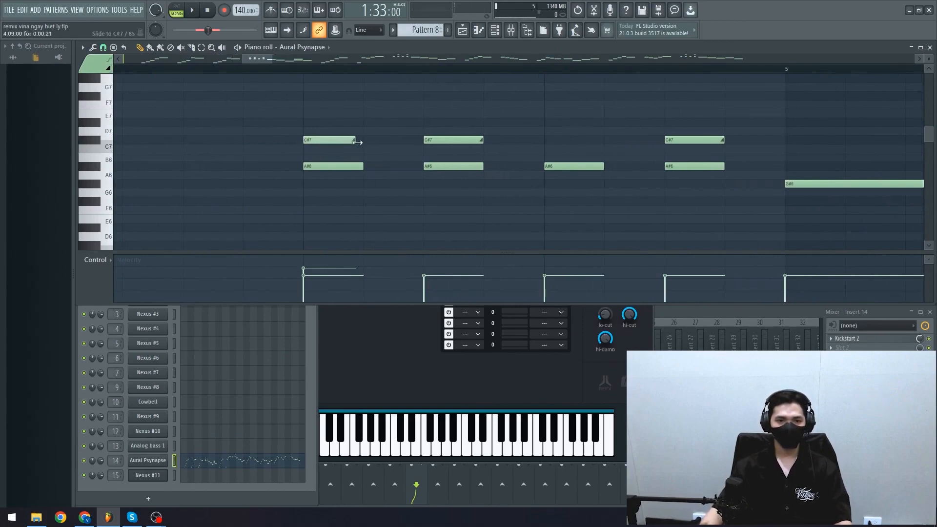
key(space)
key(space)
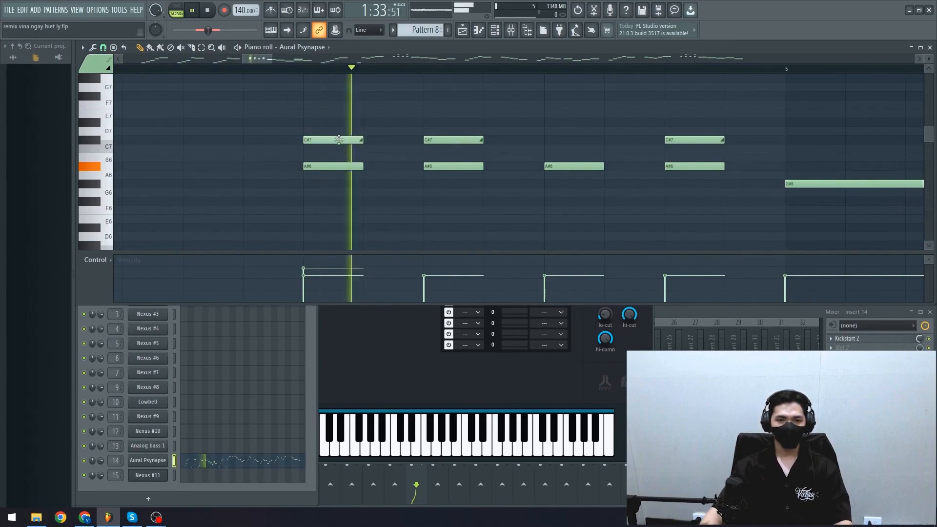
key(space)
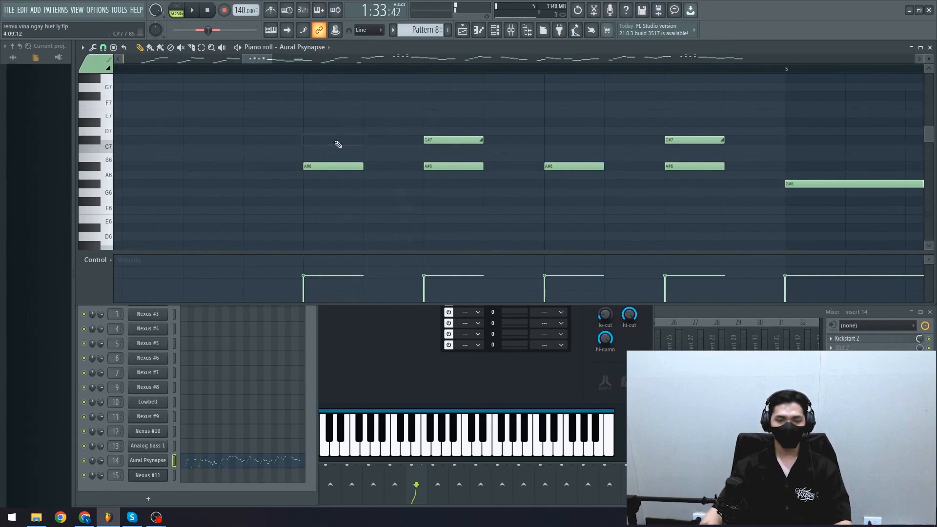
Return to bar 4 of Pattern 8, replay it from the long A#6 note, and stop playback
ctrl+scroll(339, 146, down, 8)
scroll(217, 181, down, 3)
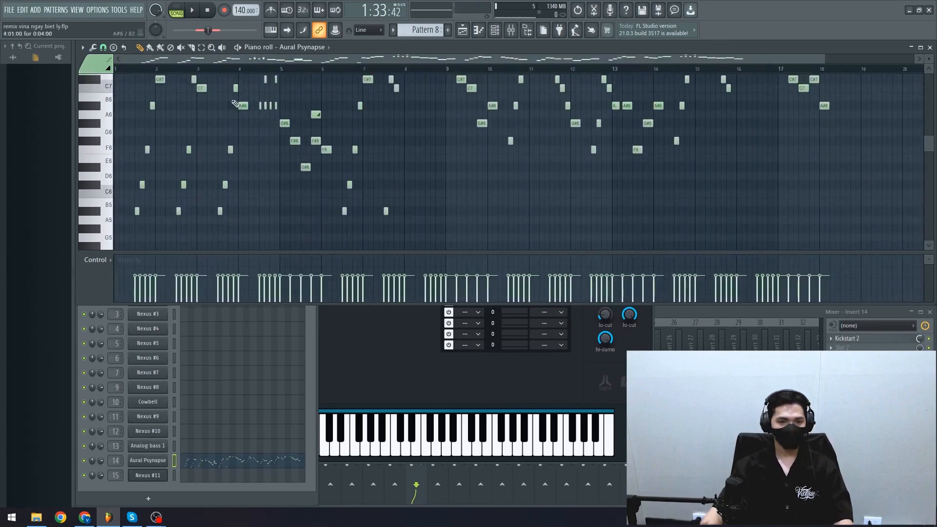
ctrl+scroll(146, 151, up, 4)
scroll(527, 198, up, 2)
ctrl+scroll(589, 192, up, 2)
scroll(579, 199, right, 1)
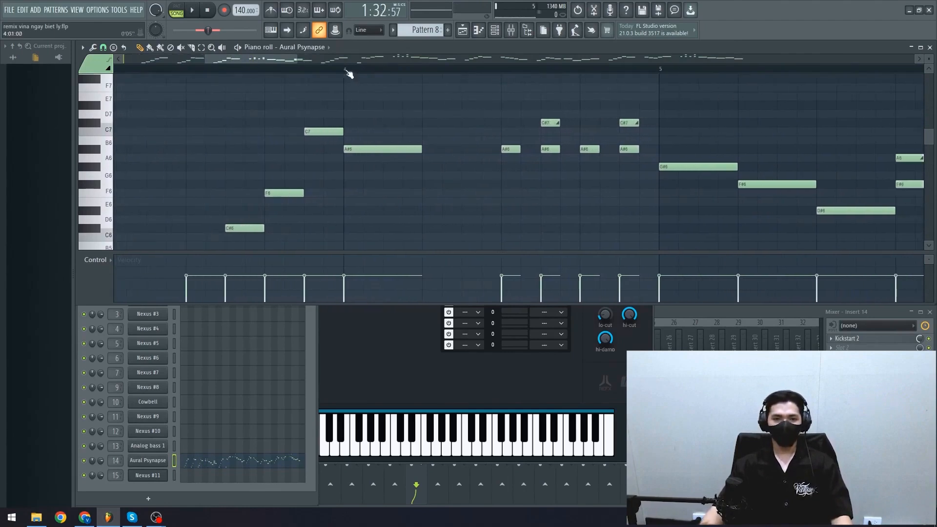
scroll(385, 130, right, 1)
scroll(471, 149, up, 1)
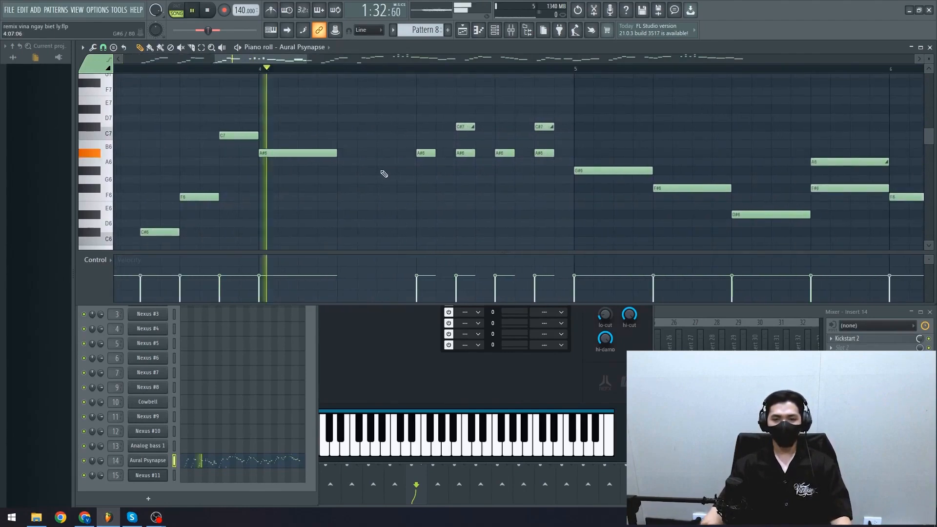
key(space)
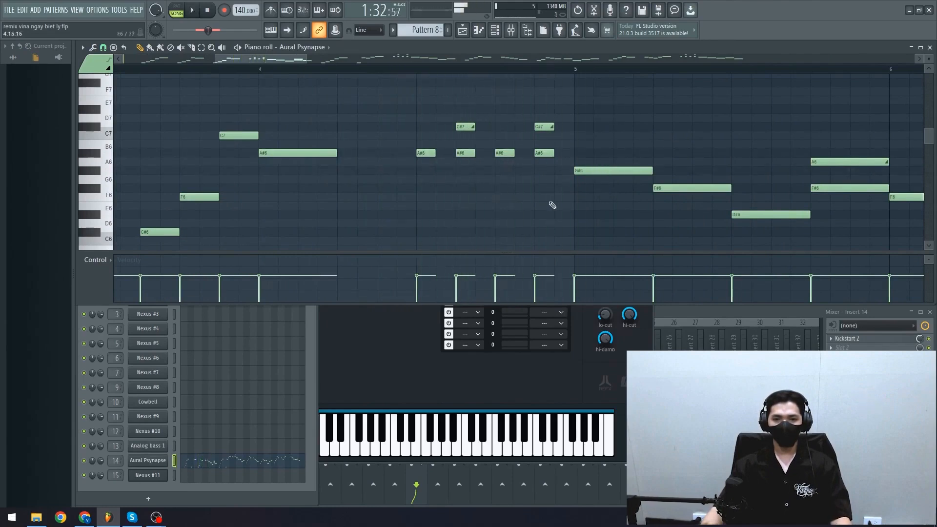
Examine the repeated A#6 notes with C#7 slide notes in bar 4 and replay them up to bar 5
ctrl+scroll(427, 228, up, 1)
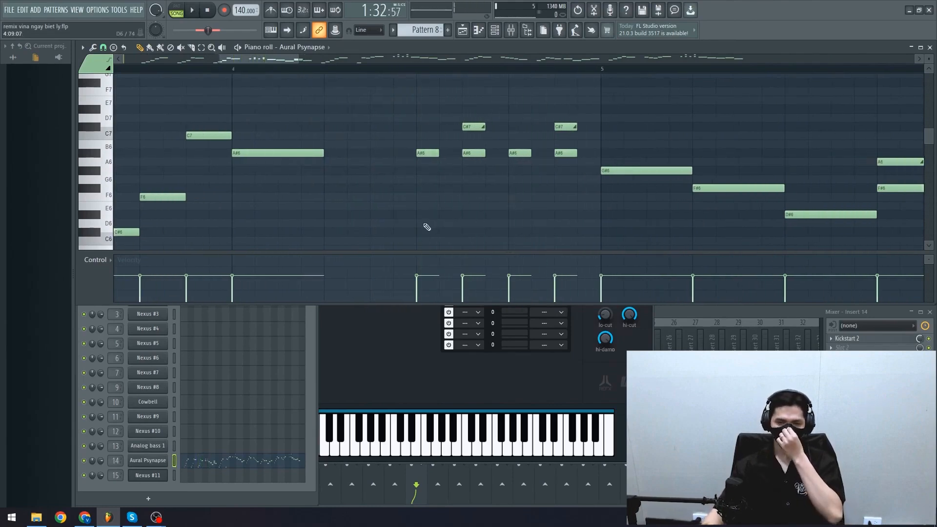
drag(404, 213, 338, 204)
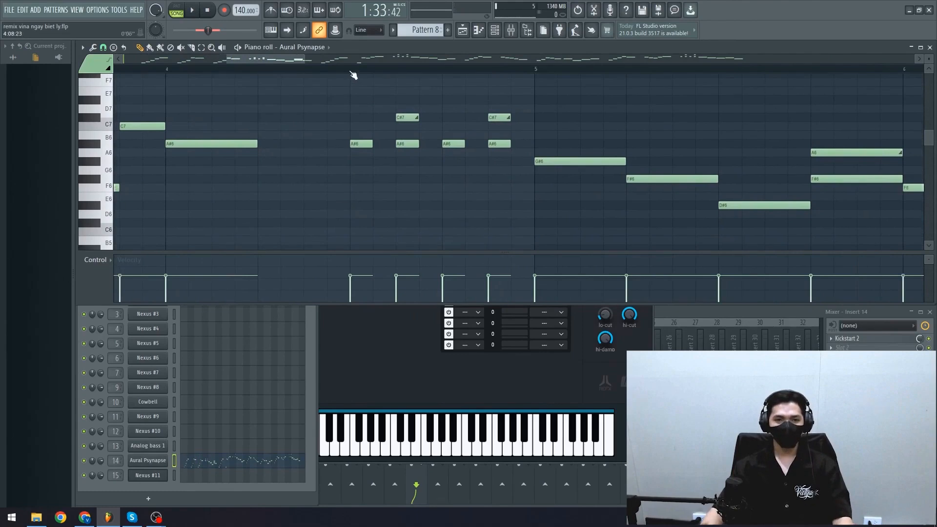
scroll(403, 189, up, 3)
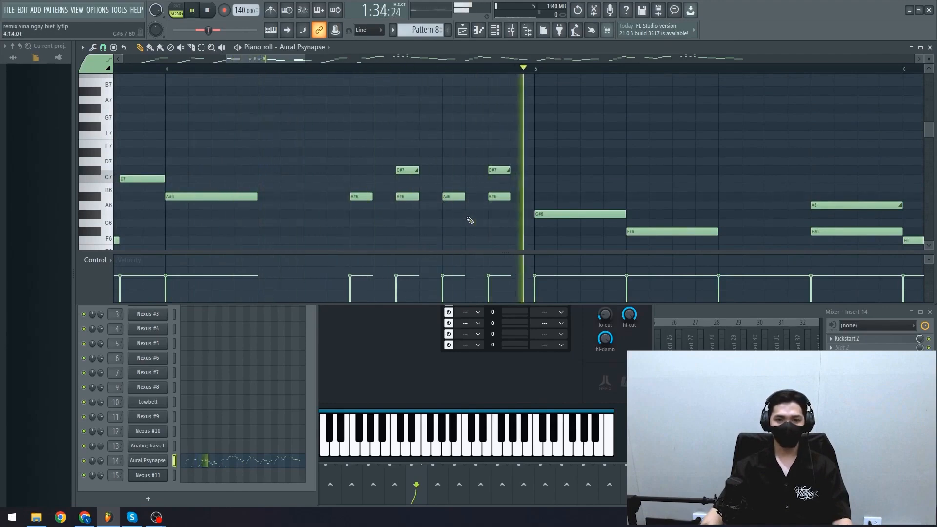
Play Pattern 8's Aural Psynapse lead from bar 4 and follow its notes through bars 5 and 6
scroll(413, 215, down, 3)
key(space)
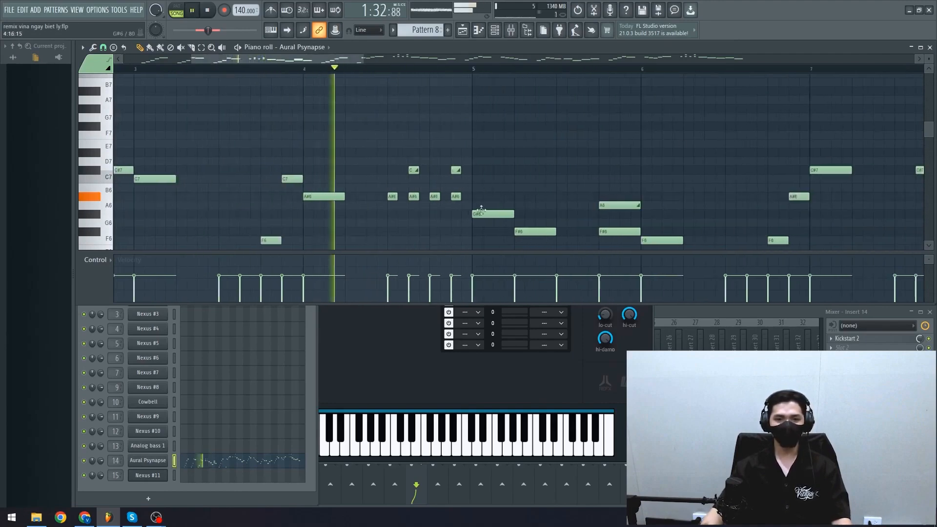
drag(690, 160, 413, 102)
scroll(439, 141, down, 2)
scroll(415, 170, up, 2)
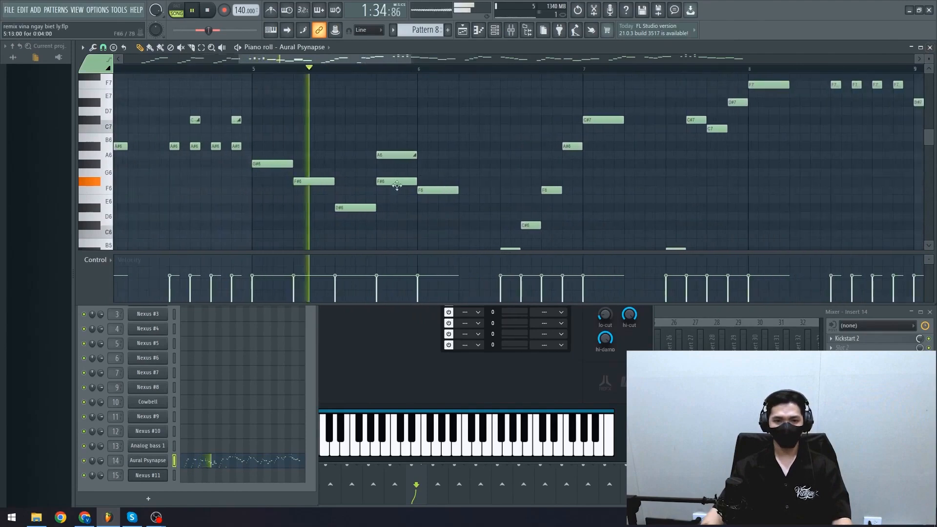
scroll(546, 195, down, 4)
scroll(600, 200, up, 5)
Follow the Aural Psynapse melody through bars 7 to 12 during playback and close the piano roll
drag(659, 209, 450, 180)
scroll(498, 176, up, 3)
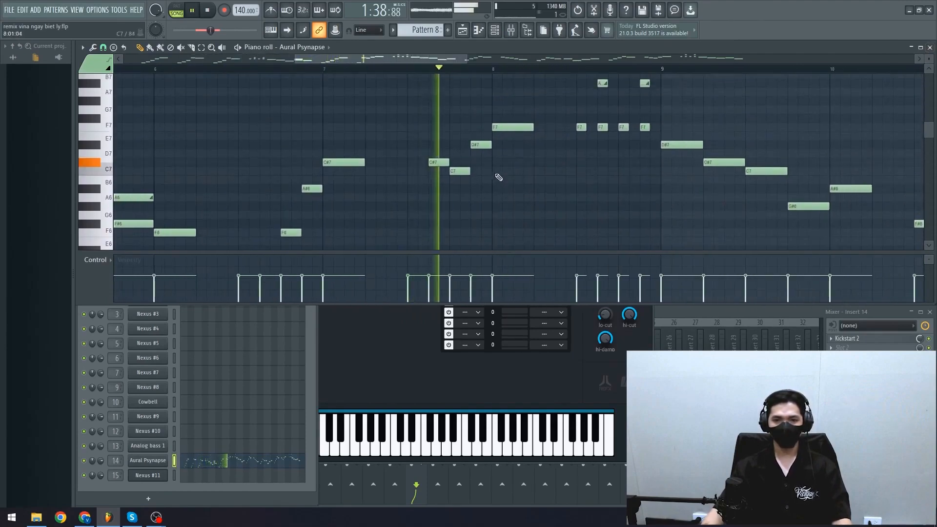
drag(625, 170, 530, 165)
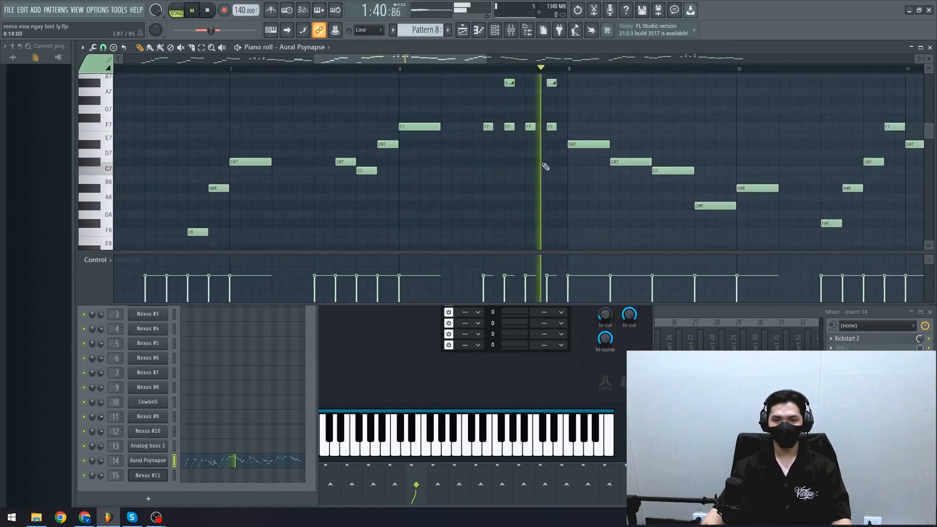
drag(585, 173, 424, 182)
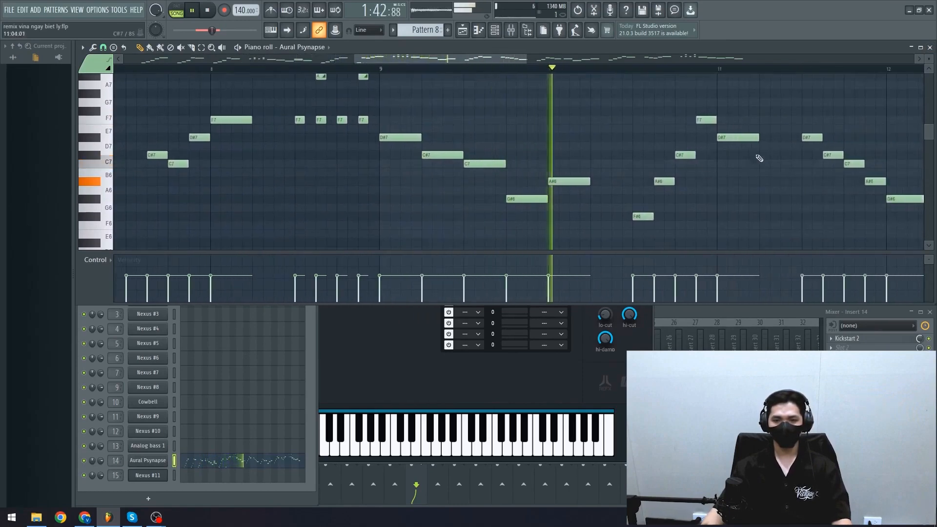
drag(724, 90, 532, 90)
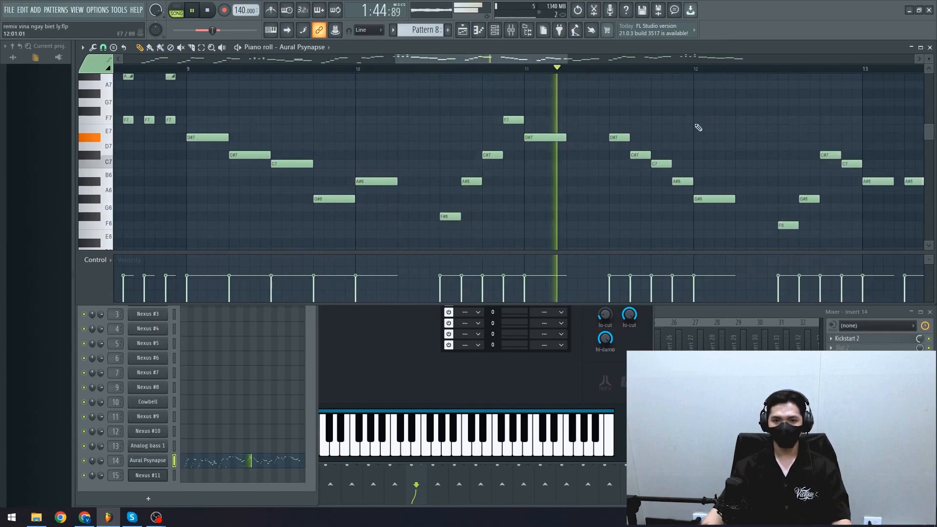
drag(698, 128, 639, 125)
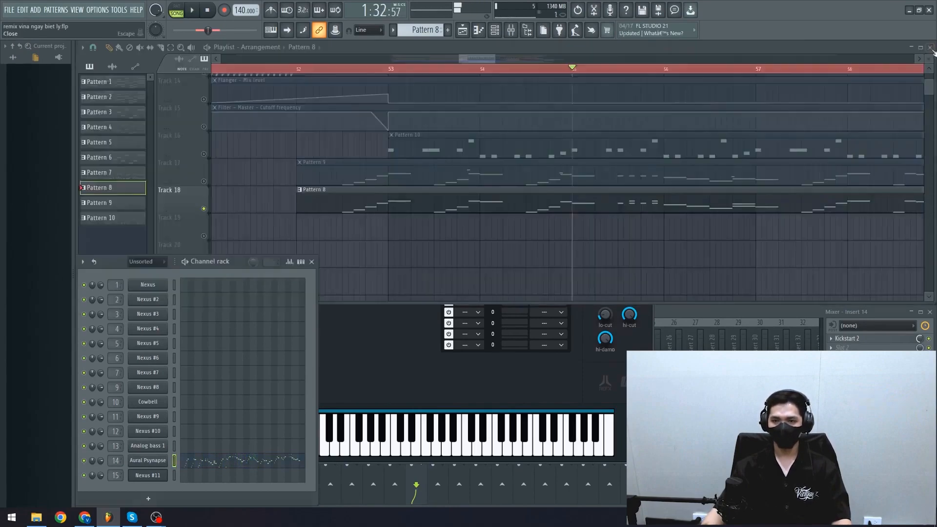
Place the playhead at bar 61 of the playlist, solo Track 9, and play its percussion hits
scroll(293, 247, up, 8)
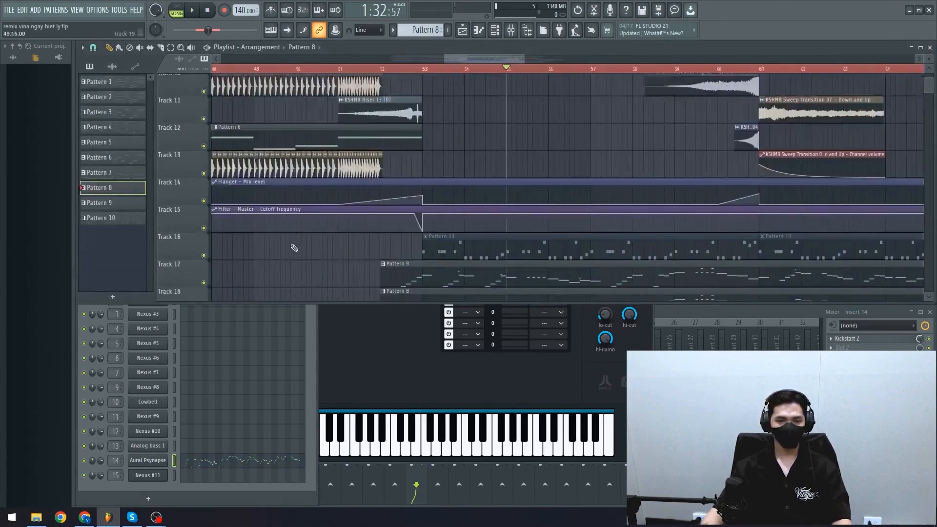
drag(635, 164, 460, 266)
drag(537, 217, 380, 159)
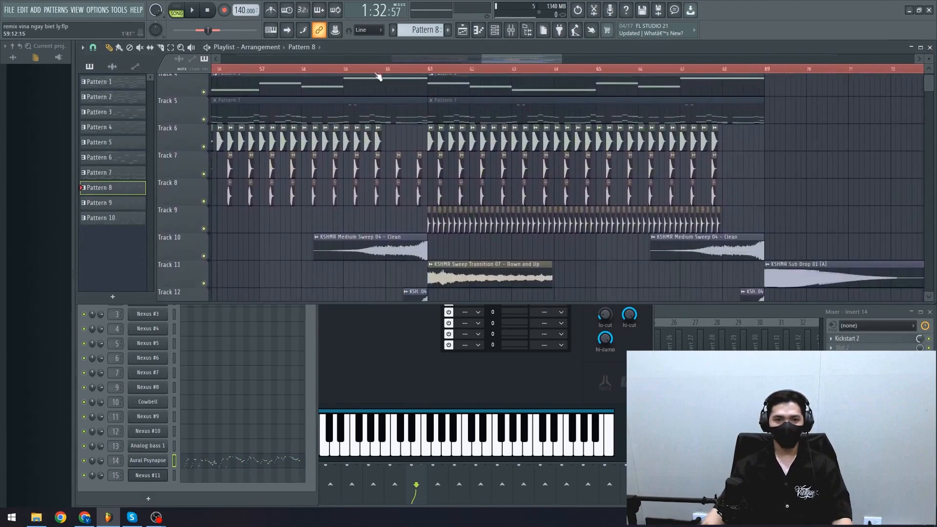
scroll(400, 214, up, 8)
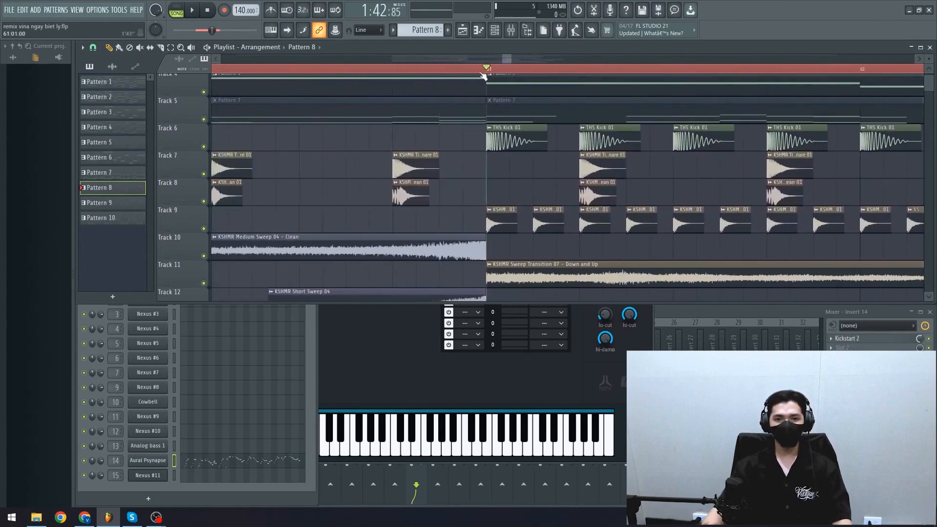
key(space)
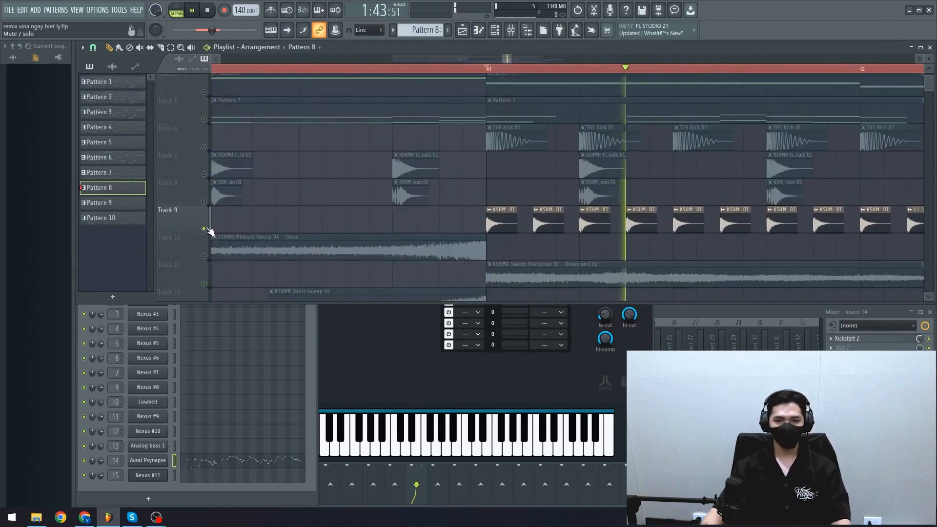
key(space)
Solo Tracks 6 to 9 and play the drum layers together around bar 61
scroll(452, 206, down, 3)
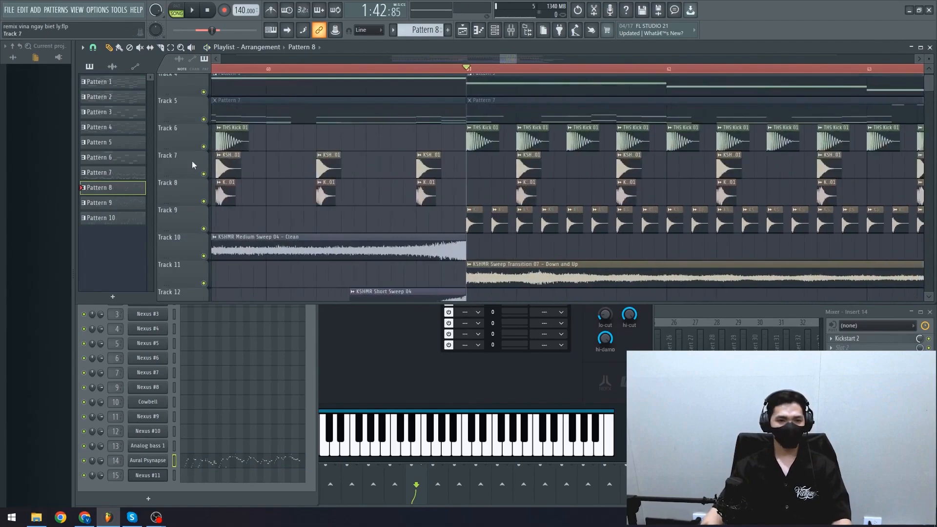
right_click(203, 146)
drag(204, 171, 205, 229)
key(space)
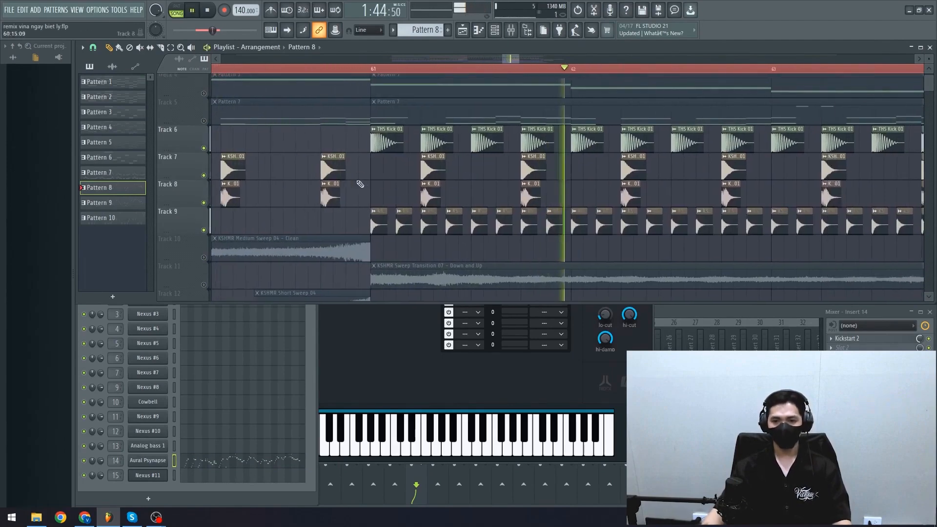
key(space)
Move the playhead to bar 60, restore all tracks, and examine the kick gap and the sweep effects around bar 61
scroll(444, 94, up, 2)
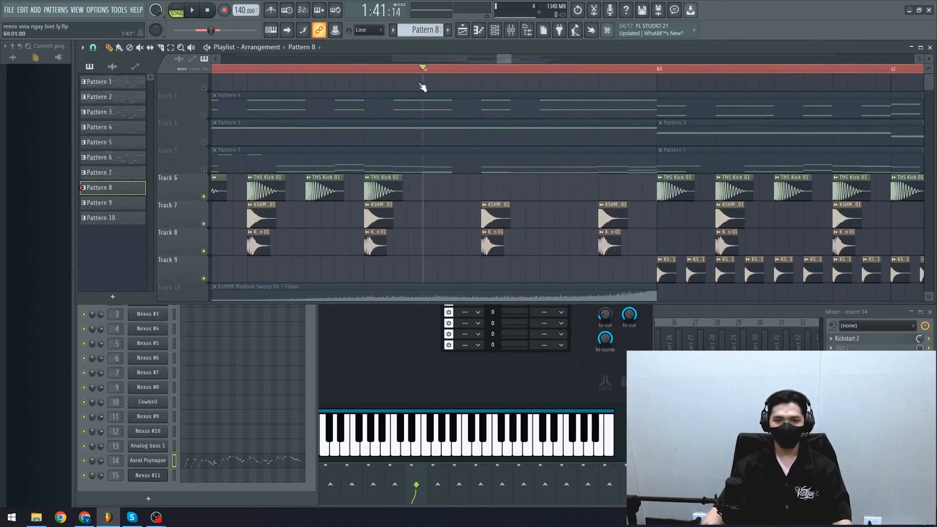
scroll(424, 84, down, 3)
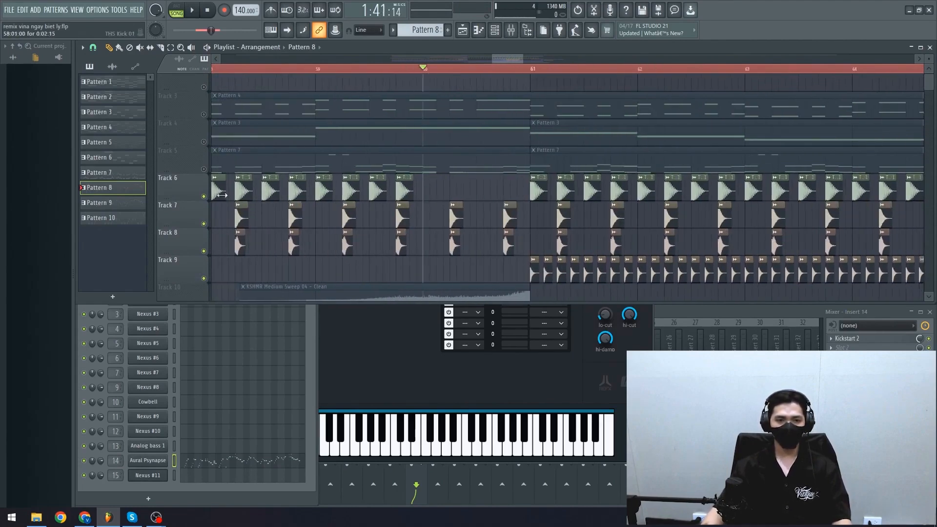
scroll(329, 220, down, 7)
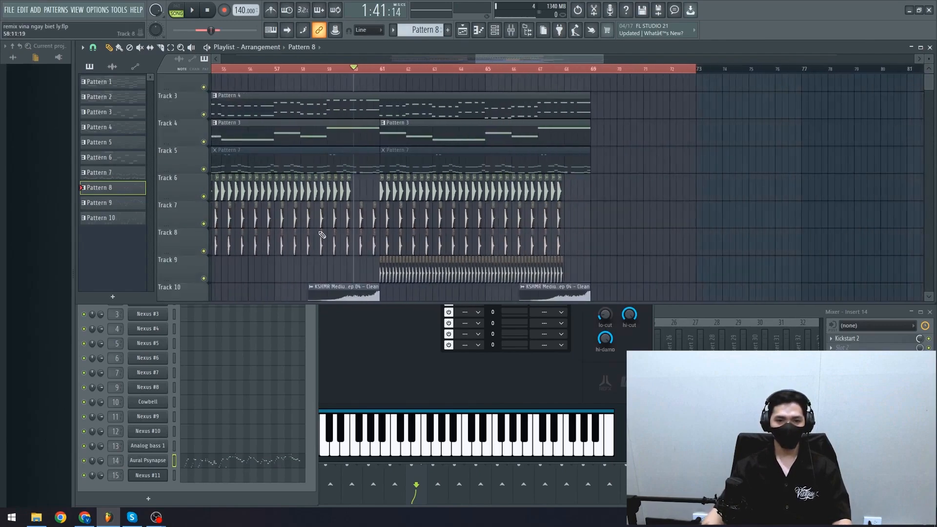
scroll(313, 253, down, 5)
scroll(313, 254, up, 2)
scroll(313, 253, up, 6)
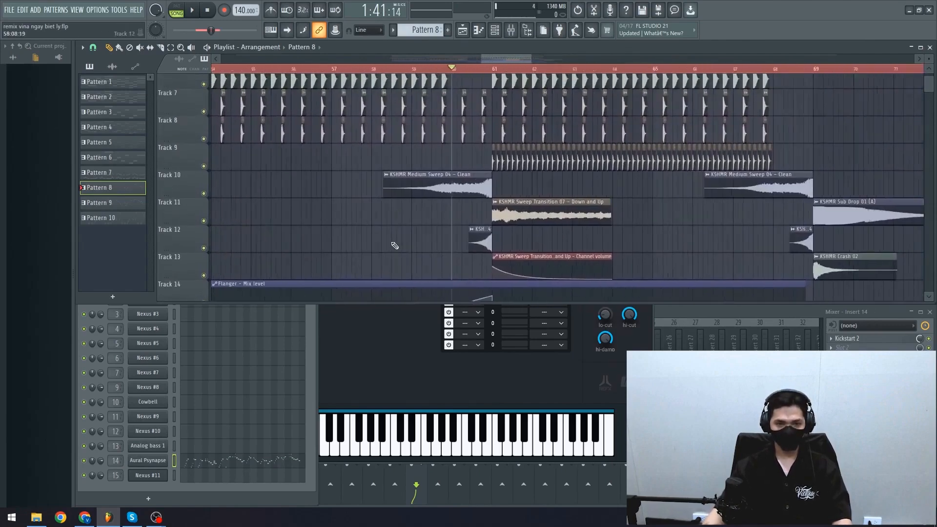
scroll(239, 195, up, 1)
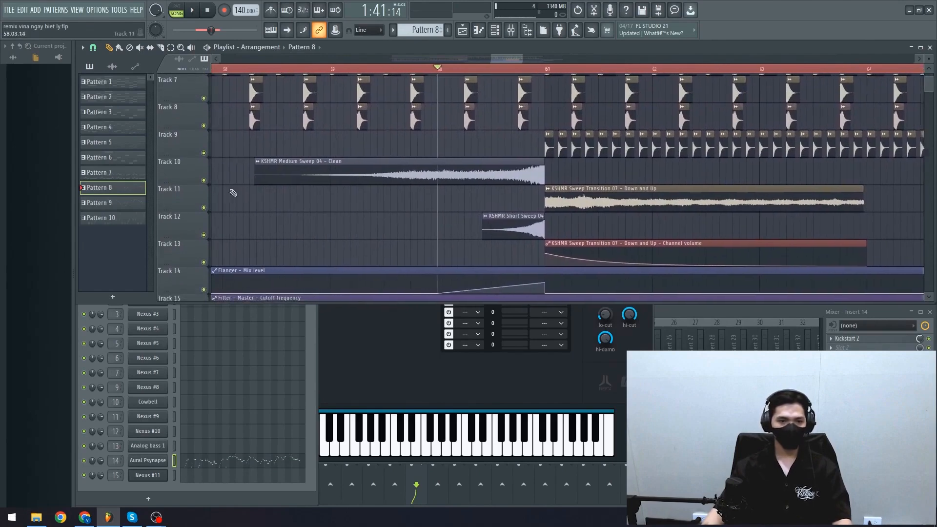
Solo Track 10's KSHMR Medium Sweep 04 and play it, adding Track 12's KSHMR Short Sweep 04 for a second playback
ctrl+click(203, 180)
key(space)
key(space)
click(204, 235)
key(space)
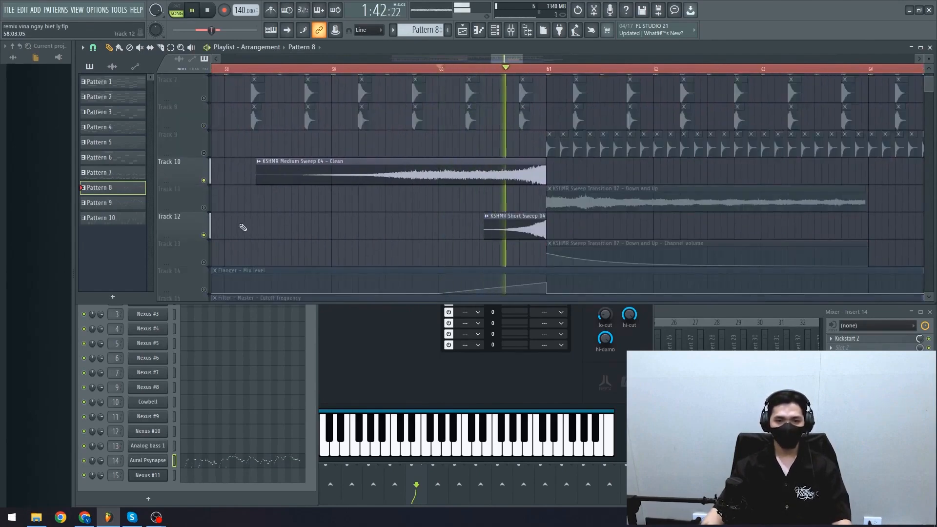
key(space)
Enable Track 11's KSHMR Sweep Transition 07 alongside the two sweeps and play them across bar 61
click(204, 208)
key(space)
key(space)
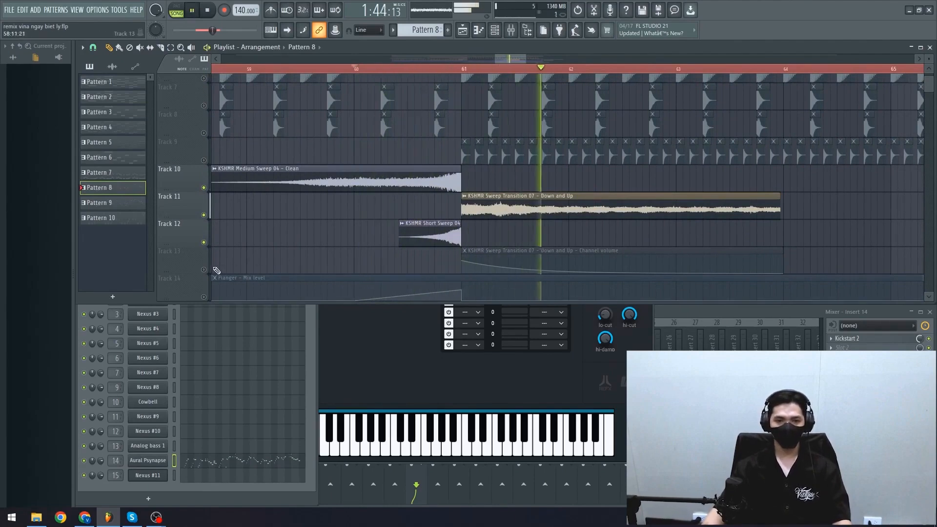
key(space)
Restore all tracks, mute the sweep clips on Tracks 10 to 12 around bar 61, and play the transition without them
ctrl+scroll(258, 250, down, 3)
ctrl+scroll(258, 250, down, 3)
right_click(205, 217)
drag(215, 222, 418, 234)
ctrl+scroll(439, 251, up, 2)
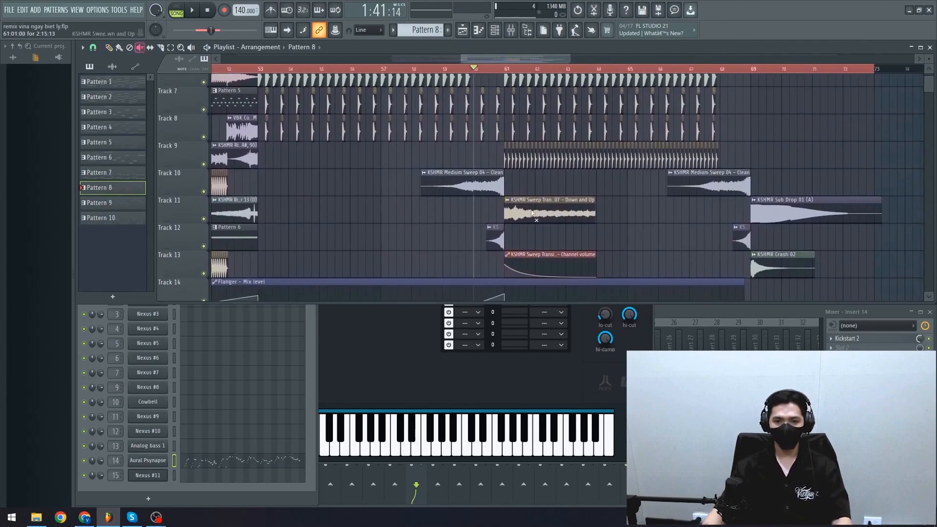
scroll(472, 88, up, 3)
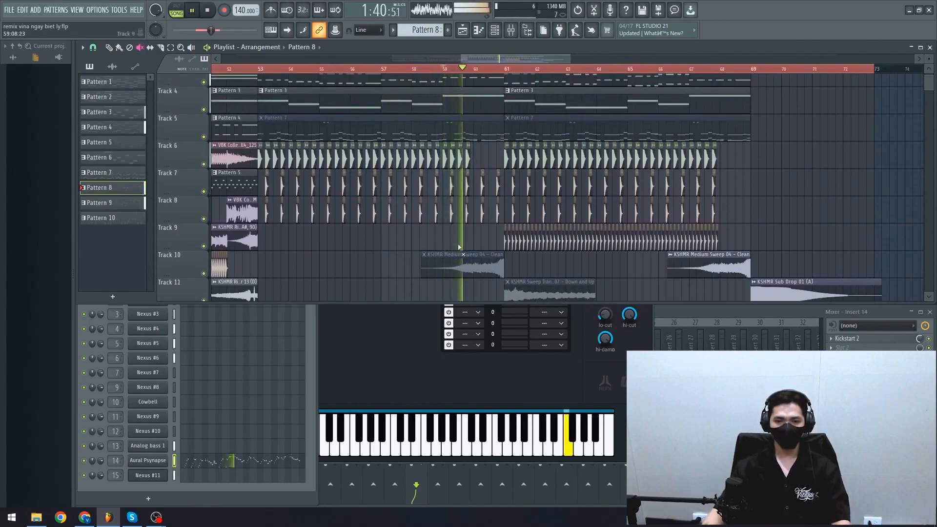
drag(461, 239, 414, 226)
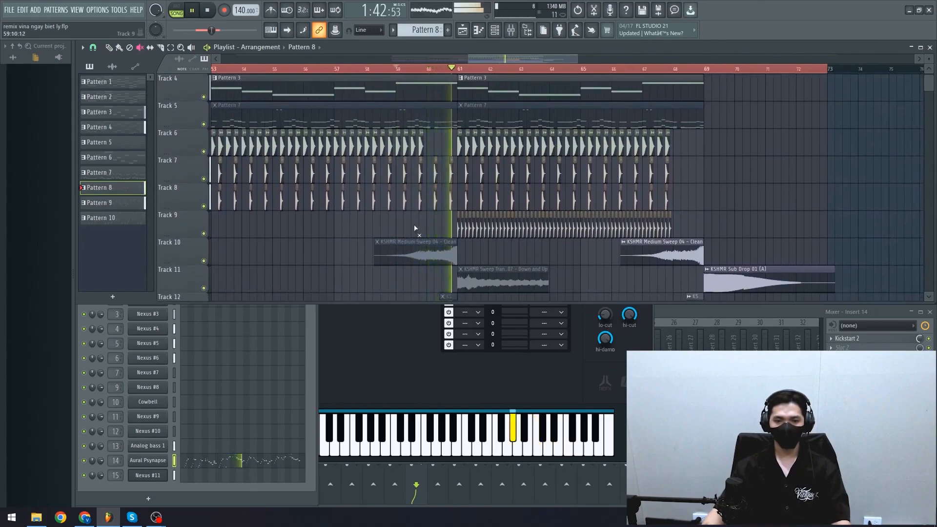
key(space)
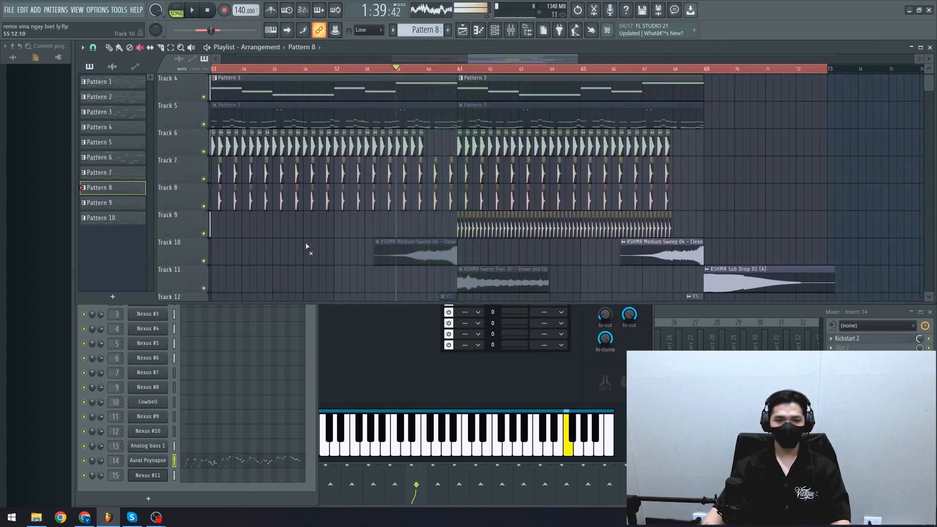
Unmute the sweep clips on Tracks 10 to 12 and replay the transition into bar 61 with them
scroll(320, 261, down, 2)
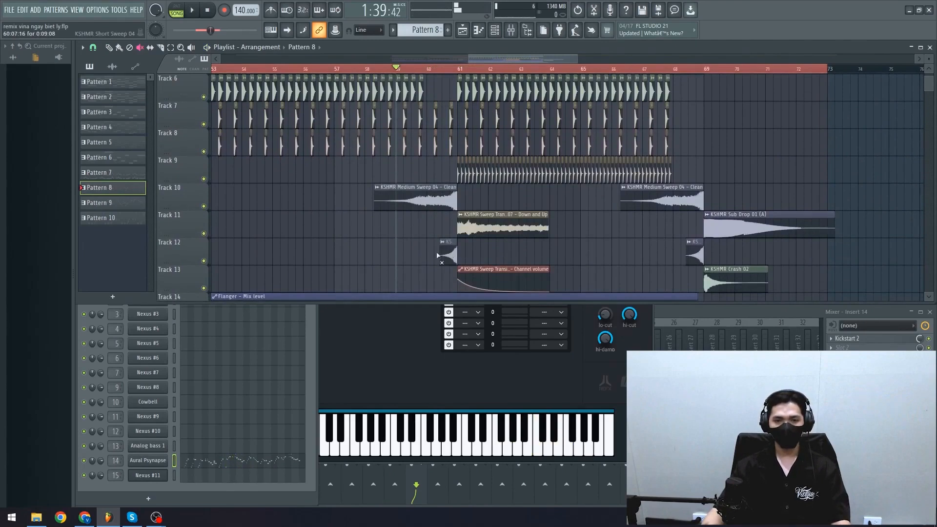
ctrl+scroll(437, 254, up, 3)
key(space)
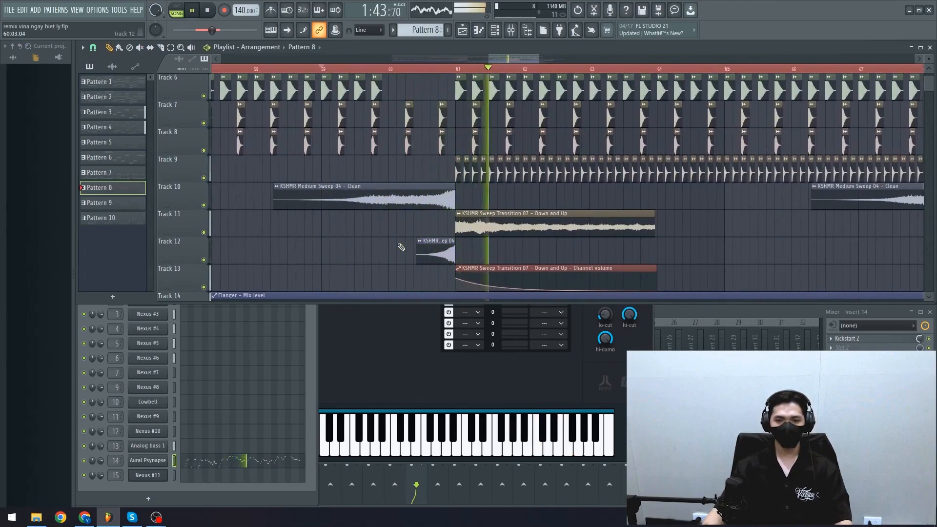
key(space)
Look over the whole arrangement of the section from bar 37 to bar 73 across its tracks
ctrl+scroll(404, 247, down, 3)
ctrl+scroll(403, 248, down, 3)
drag(393, 247, 515, 206)
ctrl+scroll(408, 254, up, 4)
ctrl+scroll(517, 215, down, 5)
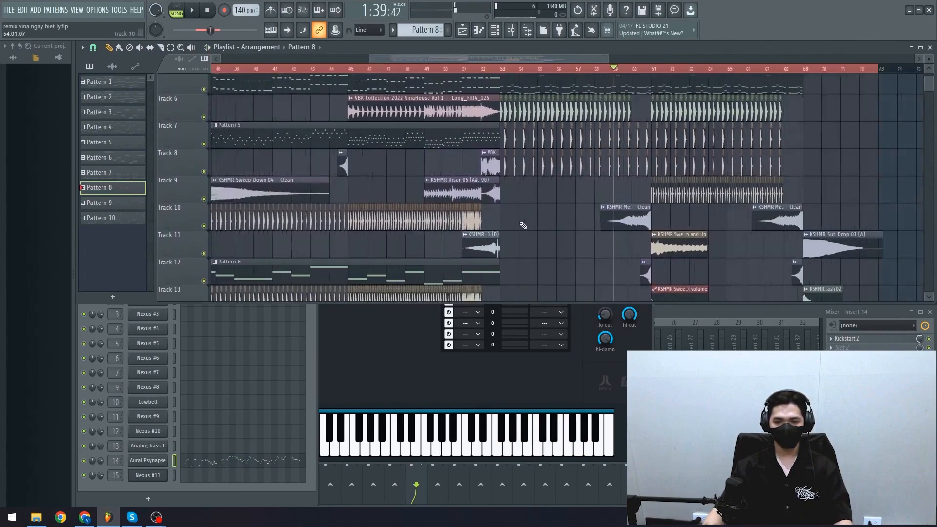
scroll(595, 243, down, 7)
scroll(586, 271, up, 7)
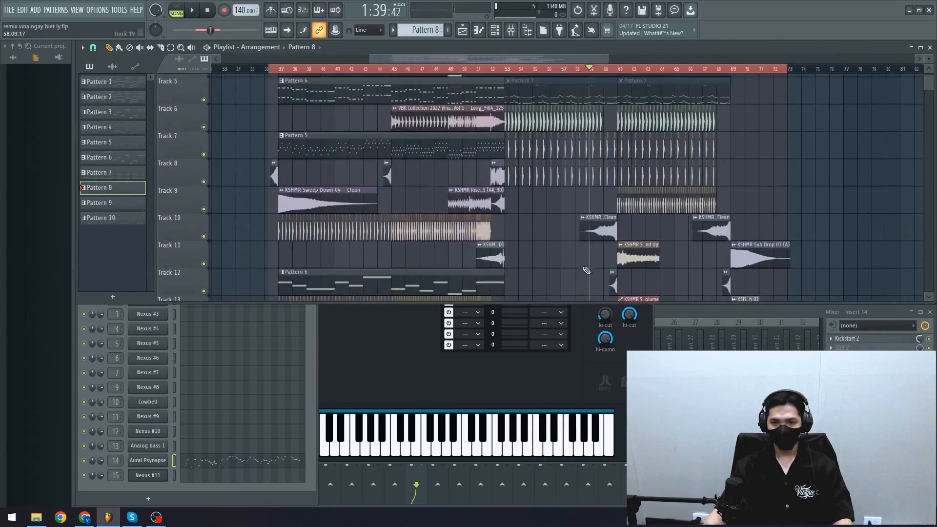
ctrl+scroll(525, 272, up, 3)
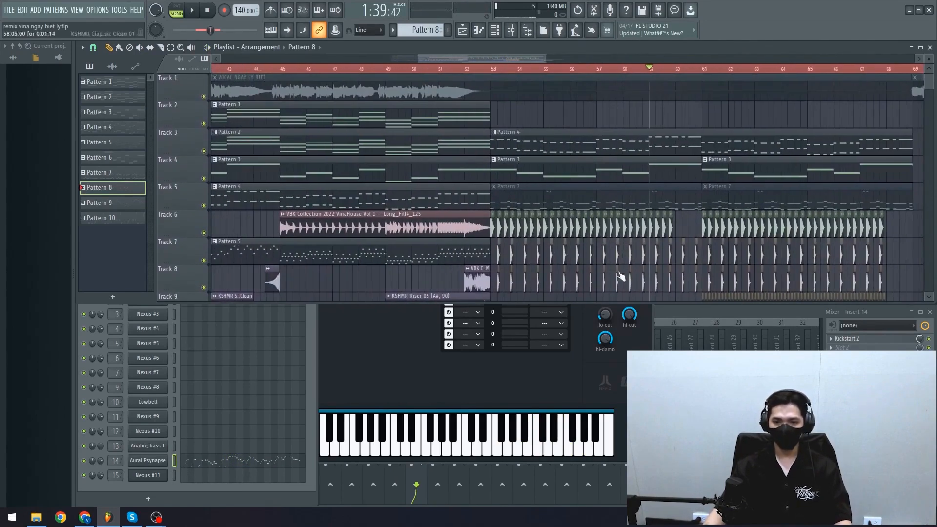
Show the mixer, set the playhead to bar 53, and play Track 3 soloed to see its channel levels
click(678, 315)
ctrl+scroll(468, 179, up, 3)
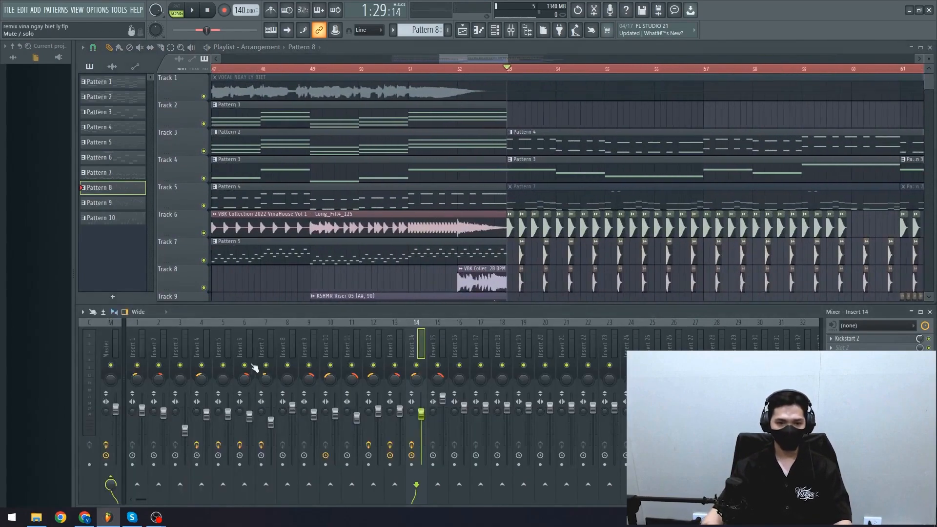
key(space)
key(space)
right_click(204, 151)
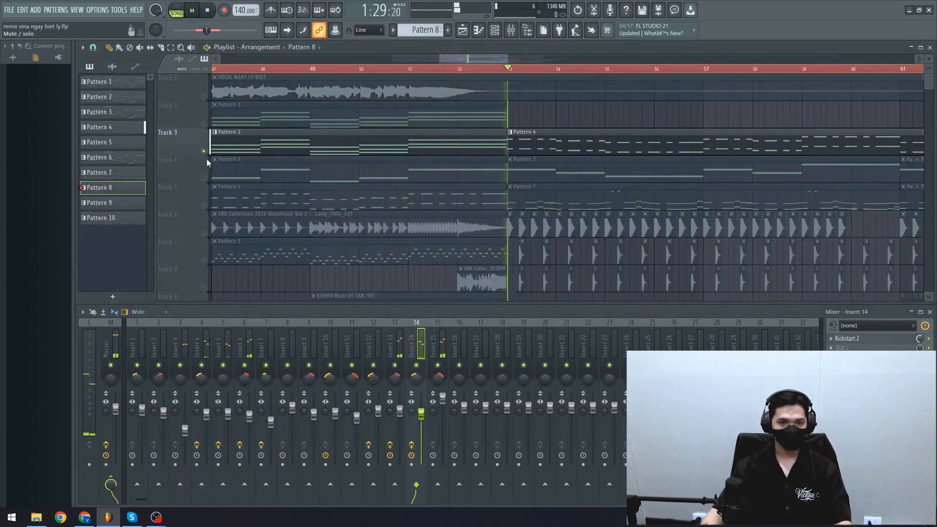
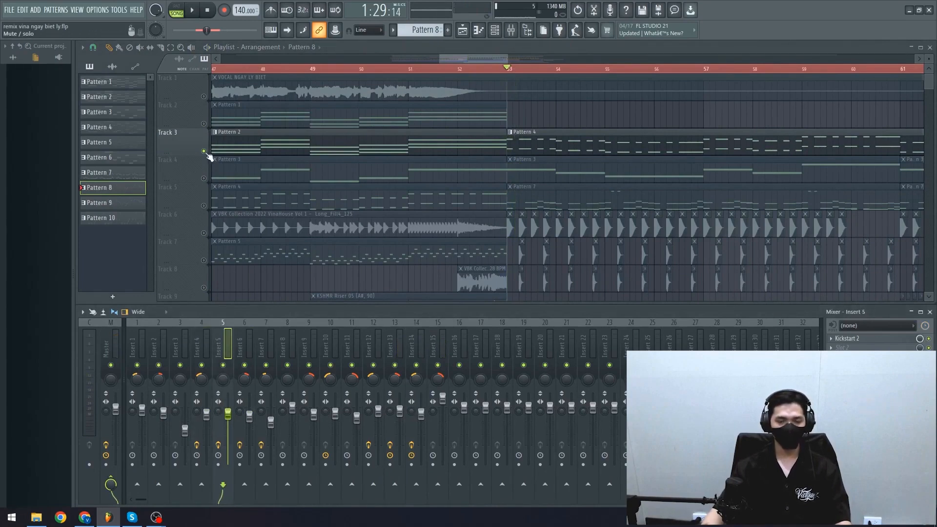
Examine Pattern 4 on the soloed Track 3 and replay it from bar 53 while watching the mixer levels
scroll(524, 131, down, 2)
scroll(518, 158, down, 1)
scroll(514, 169, up, 2)
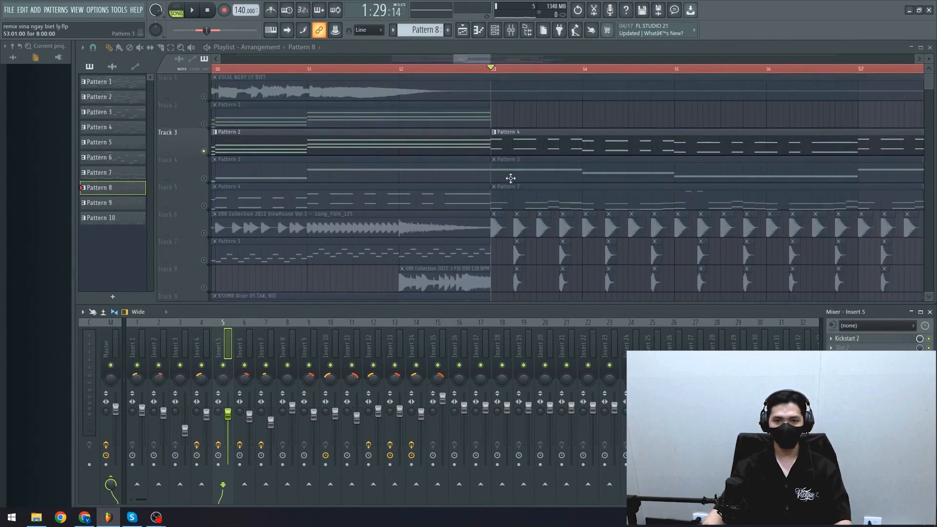
scroll(509, 179, down, 1)
scroll(510, 190, down, 3)
scroll(509, 194, up, 2)
key(space)
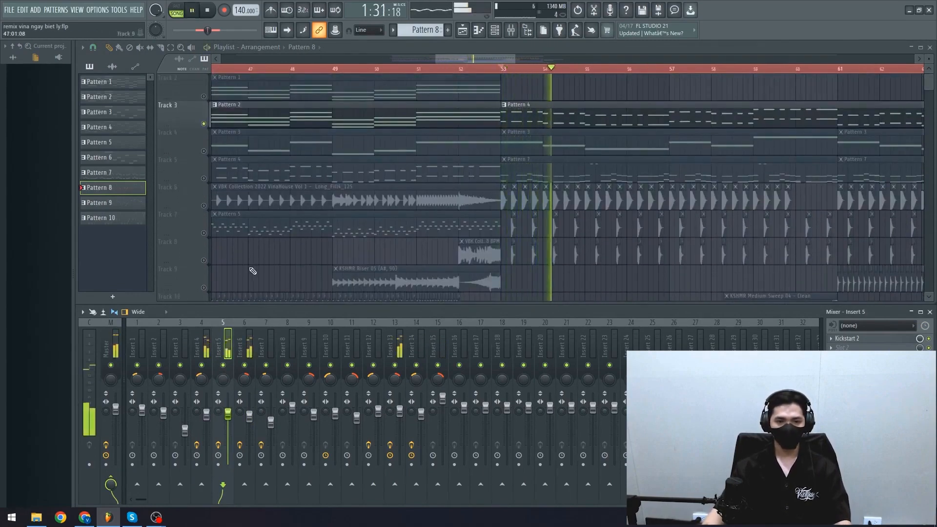
scroll(271, 257, right, 1)
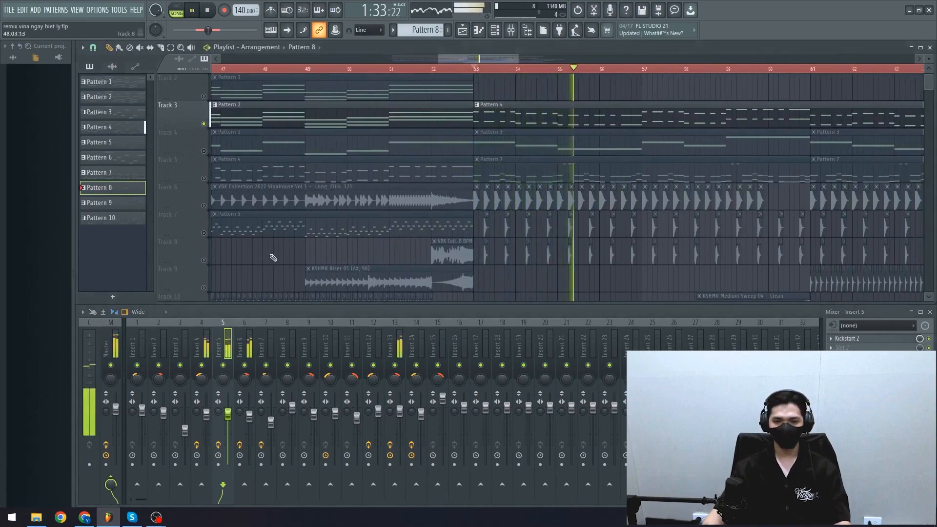
Take Track 3 out of solo so all tracks sound again, and stop playback
scroll(272, 258, down, 3)
scroll(273, 259, down, 5)
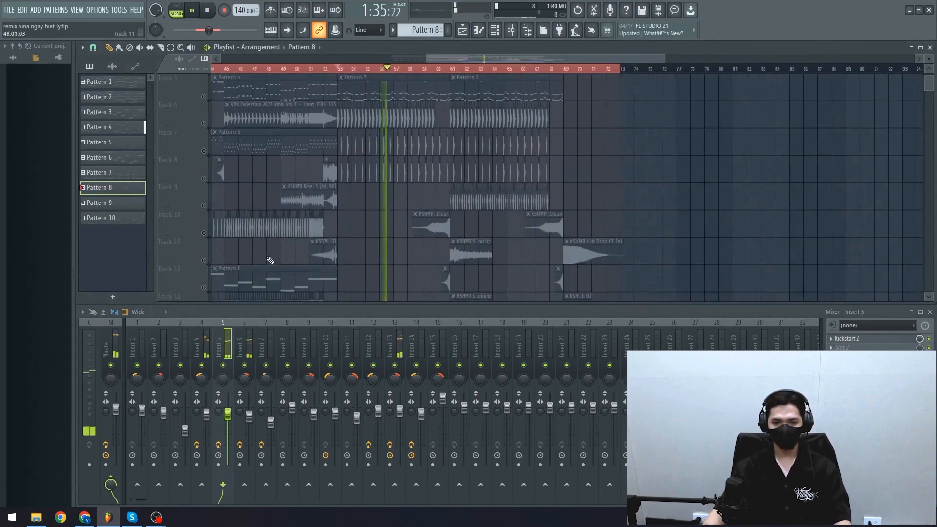
scroll(208, 136, up, 5)
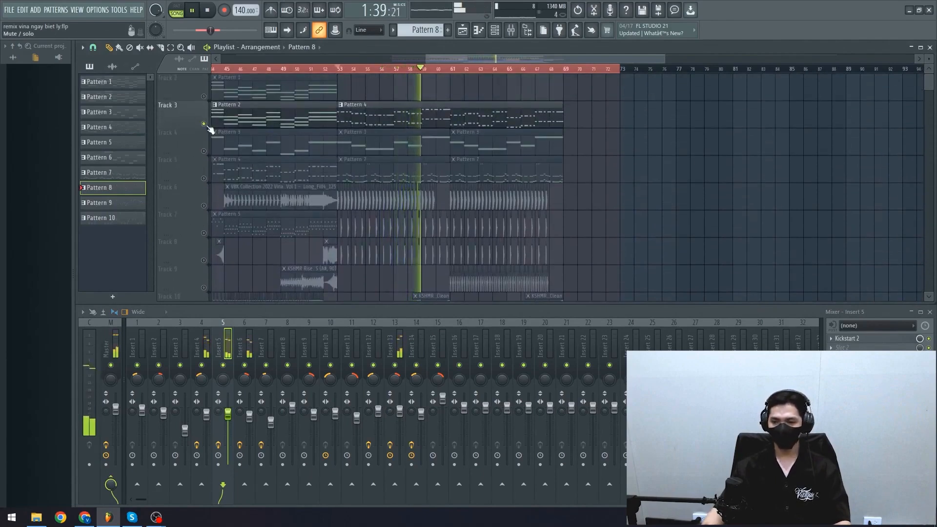
right_click(205, 125)
key(space)
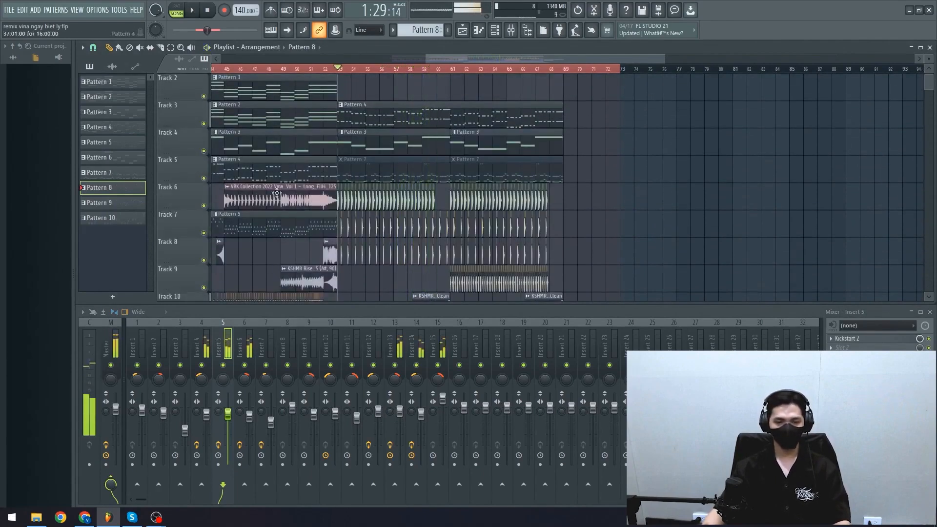
Play the build-up section with all tracks from just before bar 37, following its sweeps and patterns
scroll(277, 192, up, 3)
scroll(409, 198, down, 3)
scroll(430, 173, down, 2)
scroll(430, 173, up, 4)
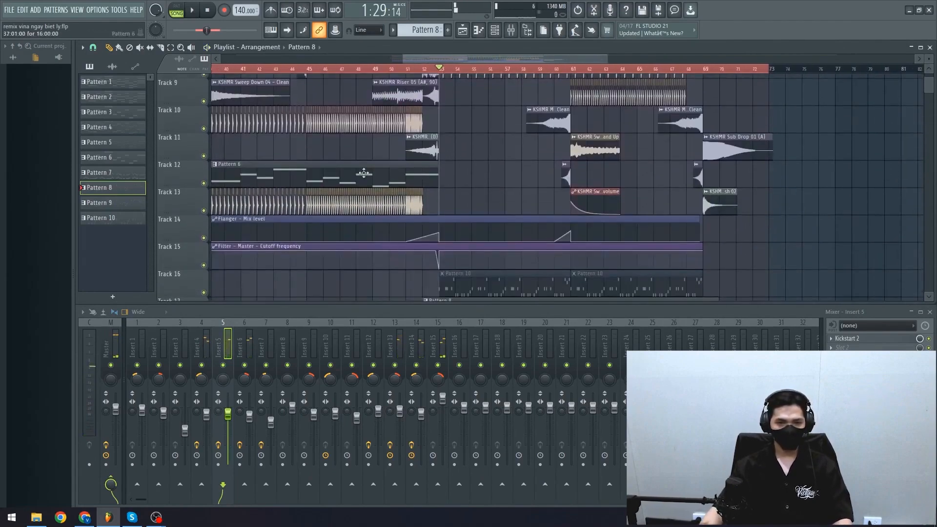
scroll(418, 206, down, 2)
scroll(419, 207, down, 4)
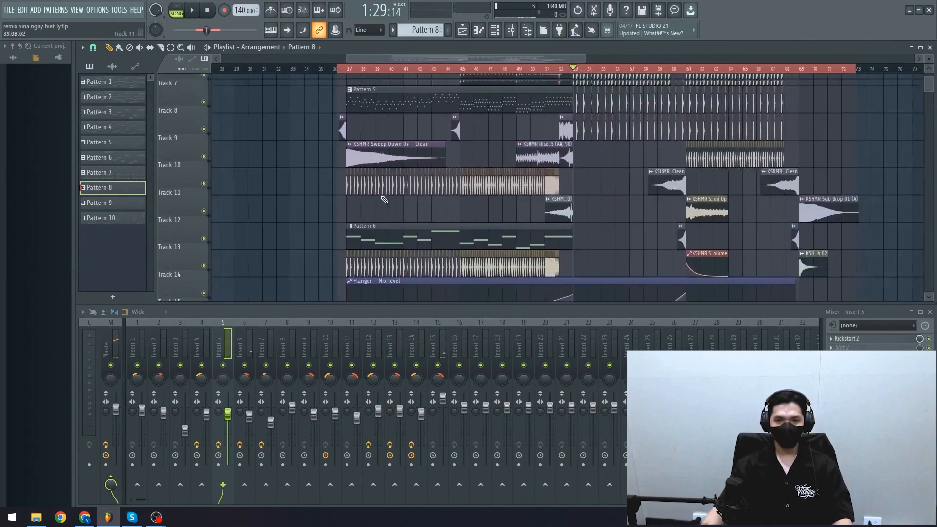
scroll(382, 198, up, 3)
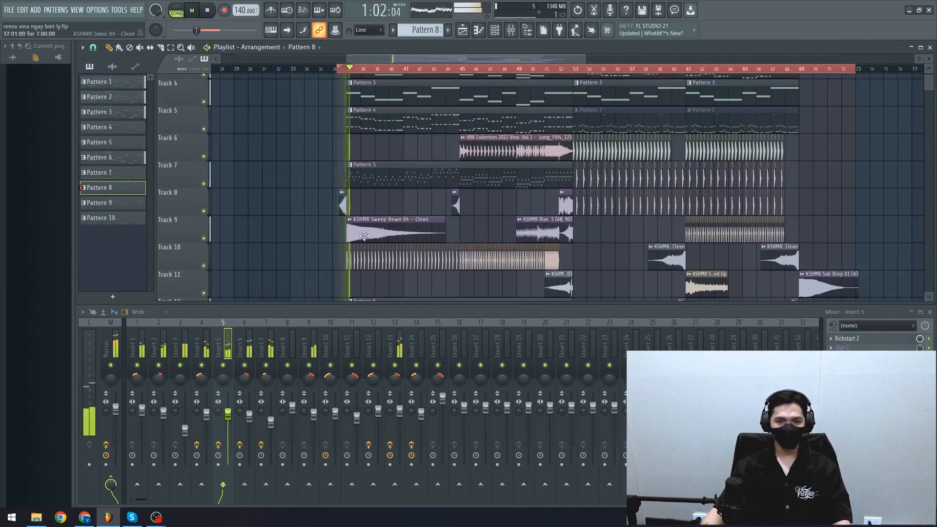
key(space)
scroll(361, 246, up, 6)
key(space)
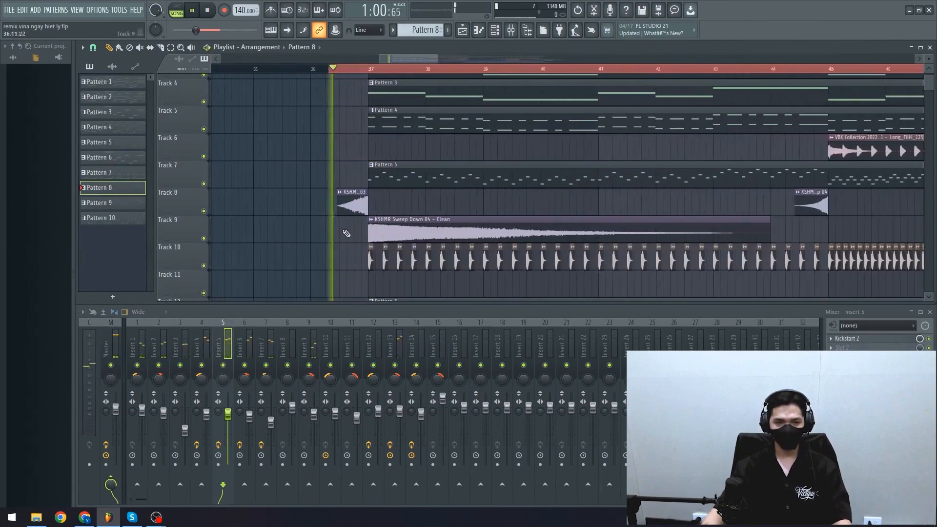
drag(543, 203, 241, 215)
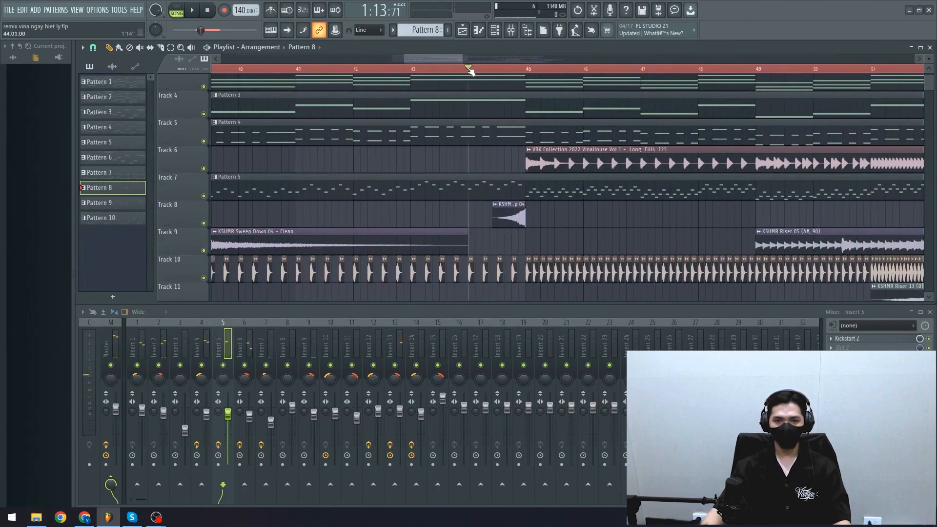
Play the build-up from bar 44 across the bar 45 change, with the vinahouse fill on Track 6
drag(498, 136, 378, 135)
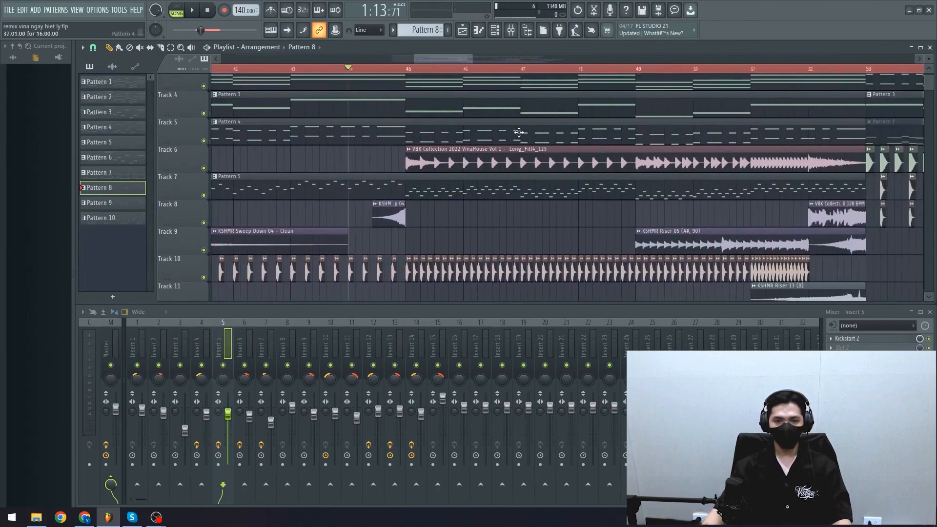
scroll(509, 205, down, 2)
key(space)
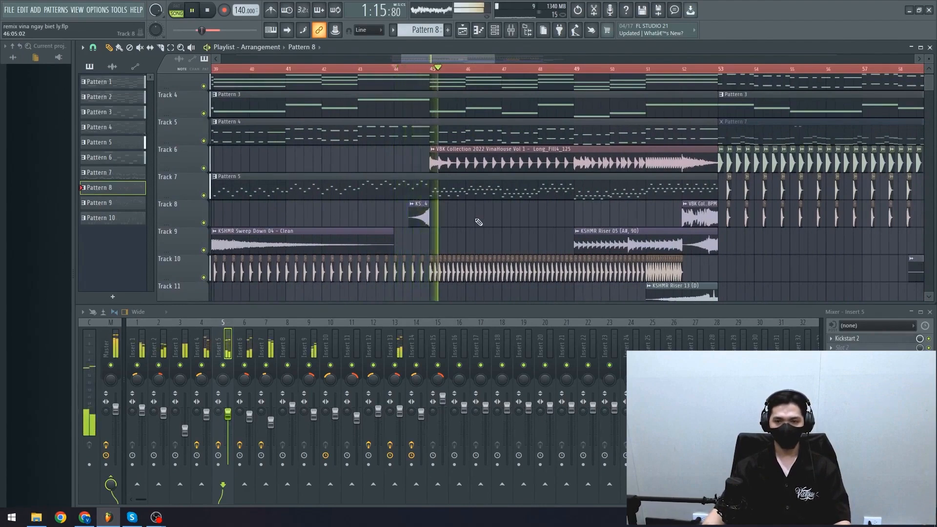
scroll(482, 225, up, 3)
drag(491, 261, 392, 225)
key(space)
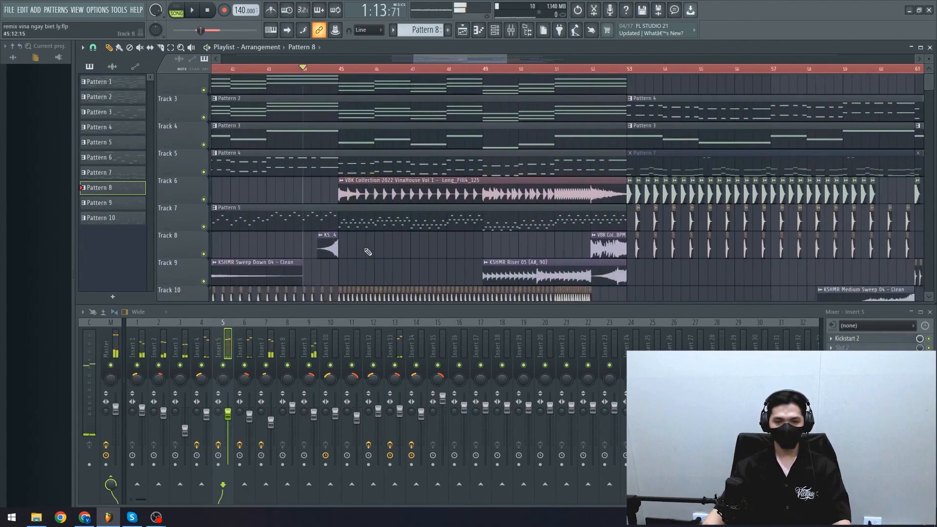
Unmute both Pattern 7 clips on Track 5 and mute the Pattern 4 clip on Track 3 in the drop
scroll(374, 251, down, 4)
scroll(378, 251, up, 2)
scroll(466, 253, down, 3)
scroll(467, 253, down, 3)
scroll(561, 243, down, 4)
drag(520, 211, 335, 186)
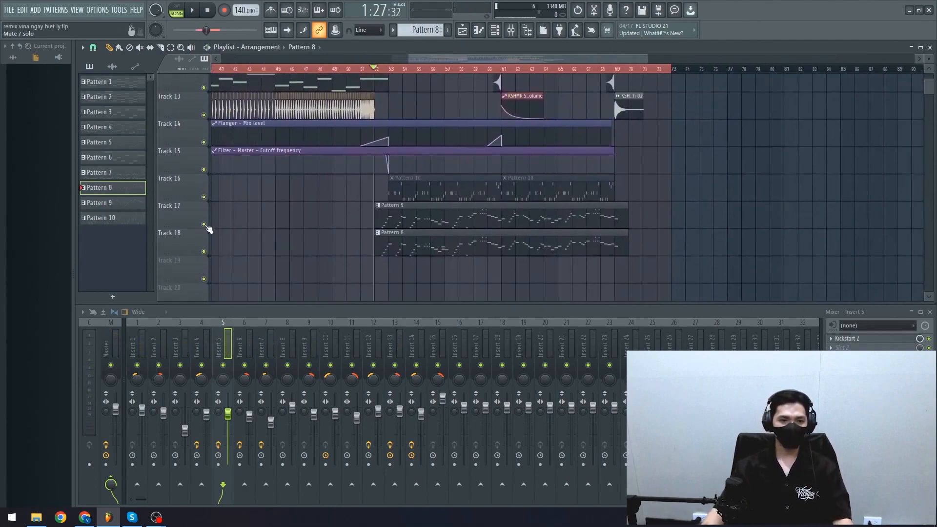
scroll(207, 249, up, 12)
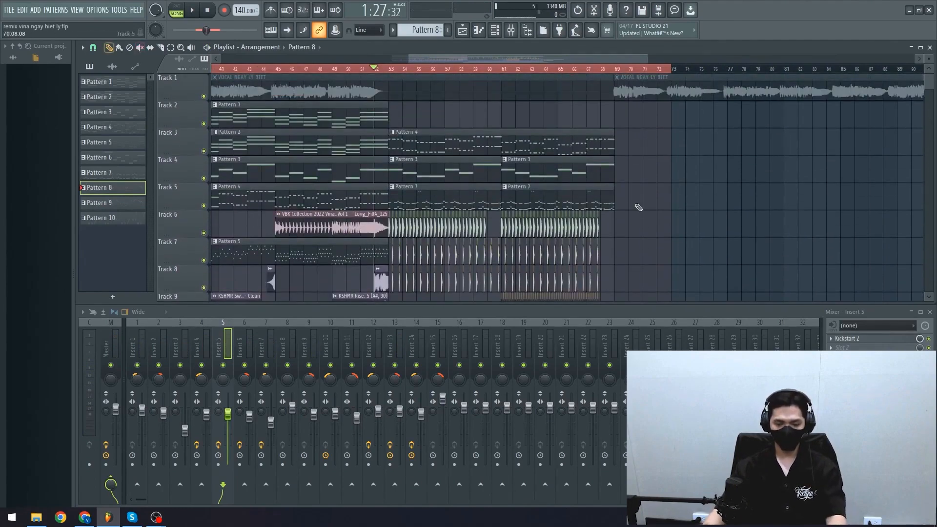
scroll(412, 200, up, 3)
key(t)
click(415, 146)
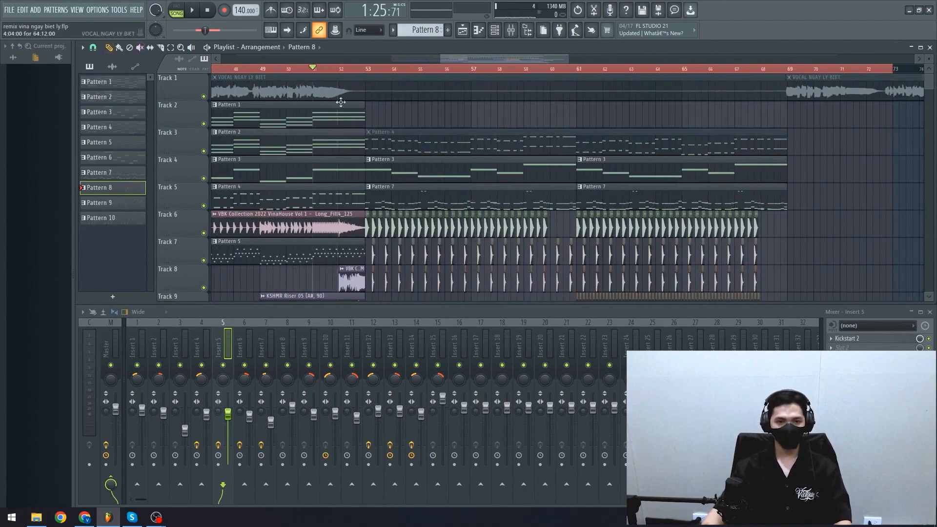
Play from bar 49 through the drop past bar 61 to hear Pattern 7 with the drums
scroll(335, 181, down, 3)
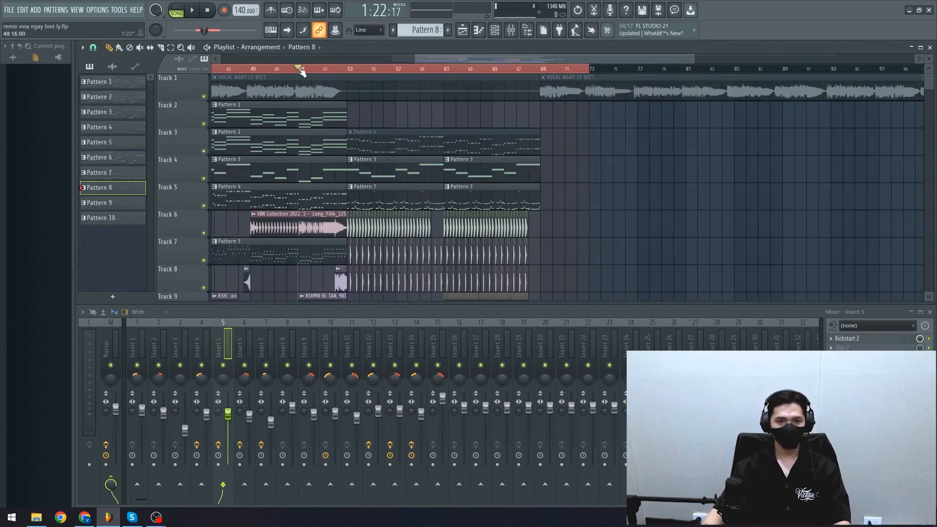
key(space)
scroll(322, 199, up, 5)
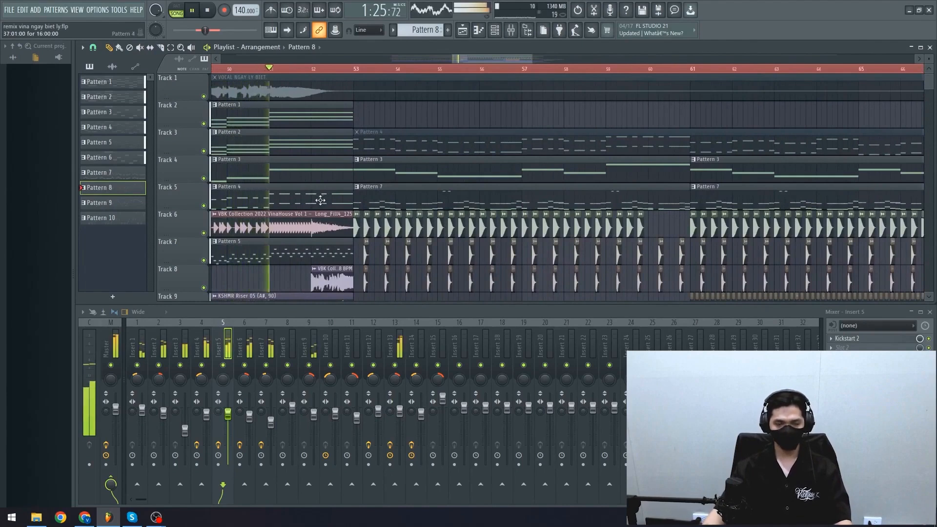
scroll(337, 200, down, 1)
scroll(358, 215, up, 2)
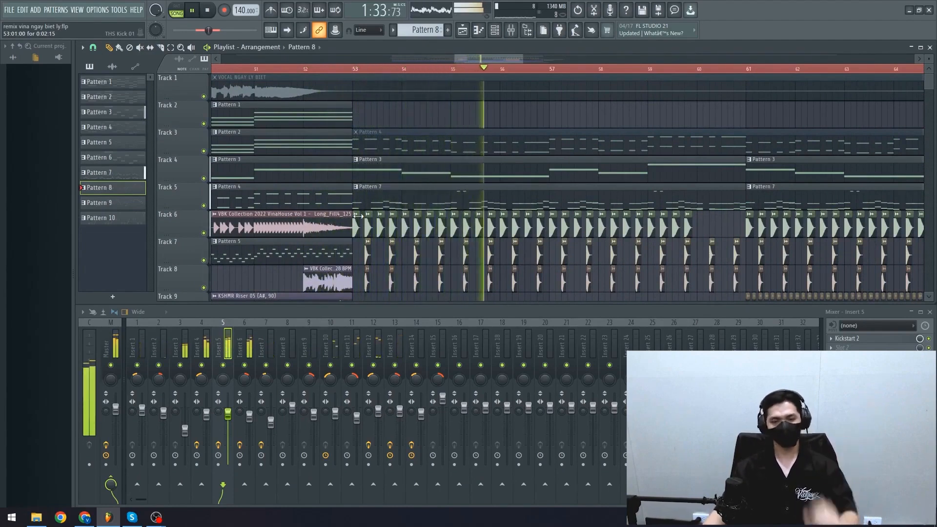
drag(429, 201, 368, 181)
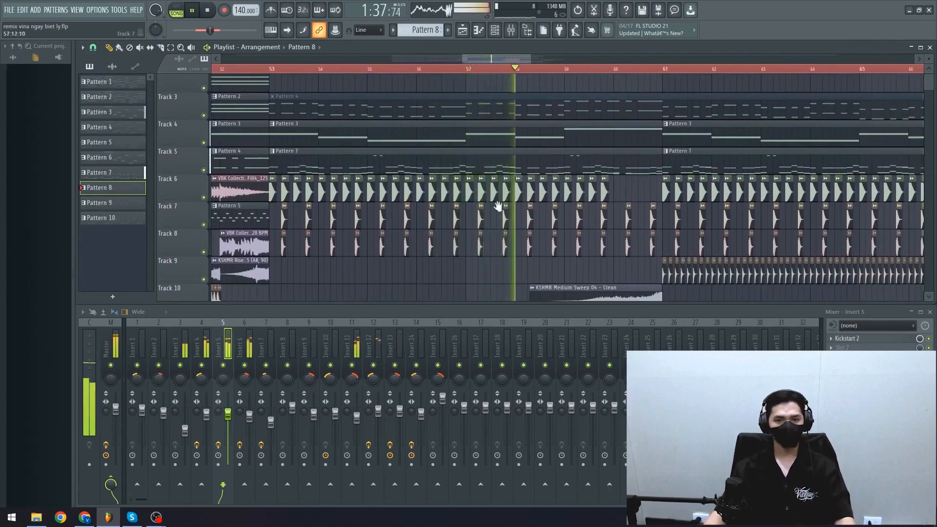
drag(498, 206, 420, 203)
scroll(417, 221, down, 2)
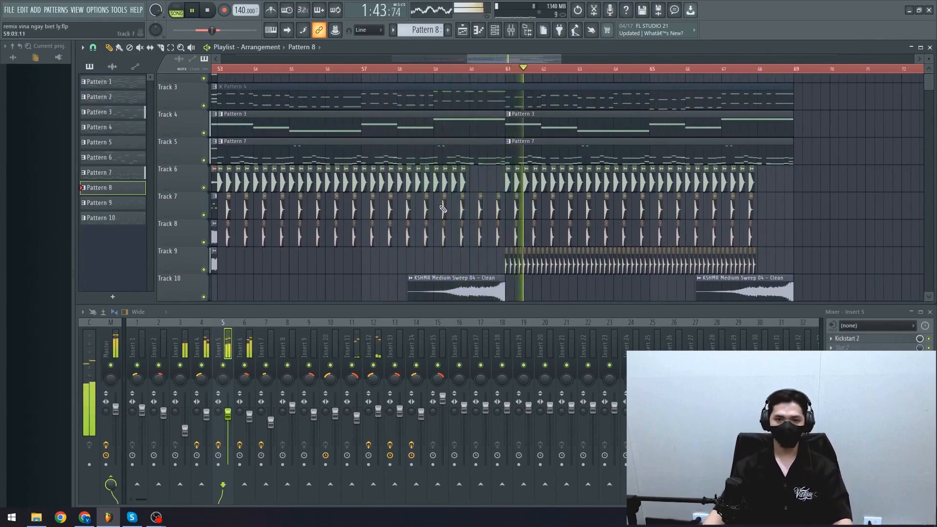
drag(292, 174, 356, 178)
key(space)
Open Pattern 7's Nexus #4 notes in the piano roll and play the pattern on its own
scroll(293, 178, up, 3)
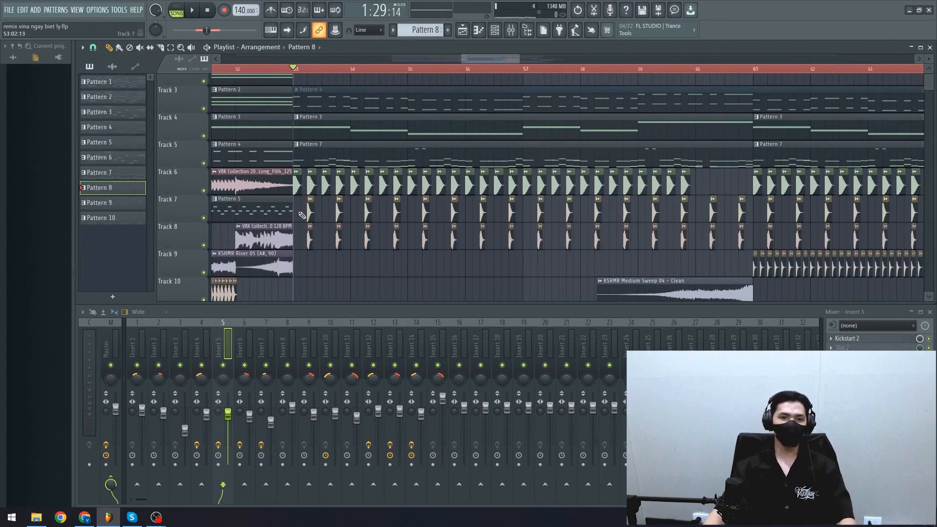
scroll(302, 215, up, 2)
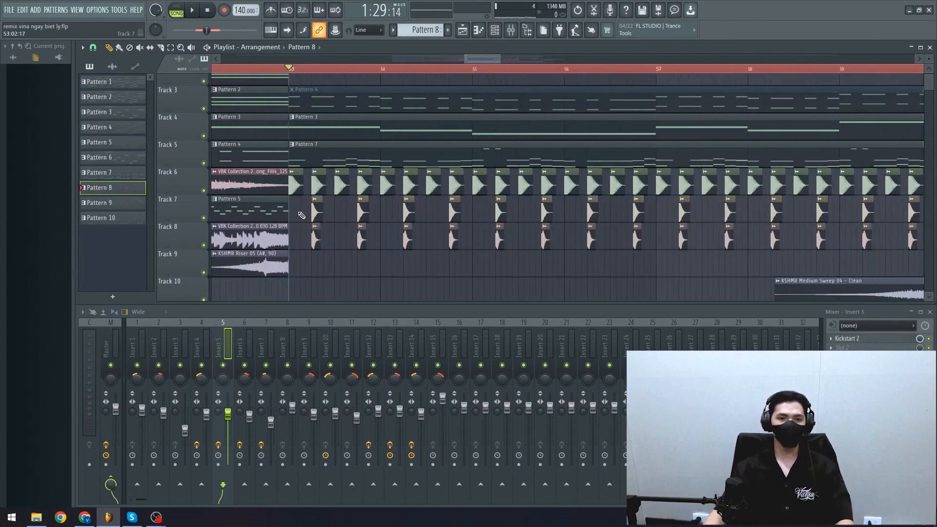
double_click(324, 159)
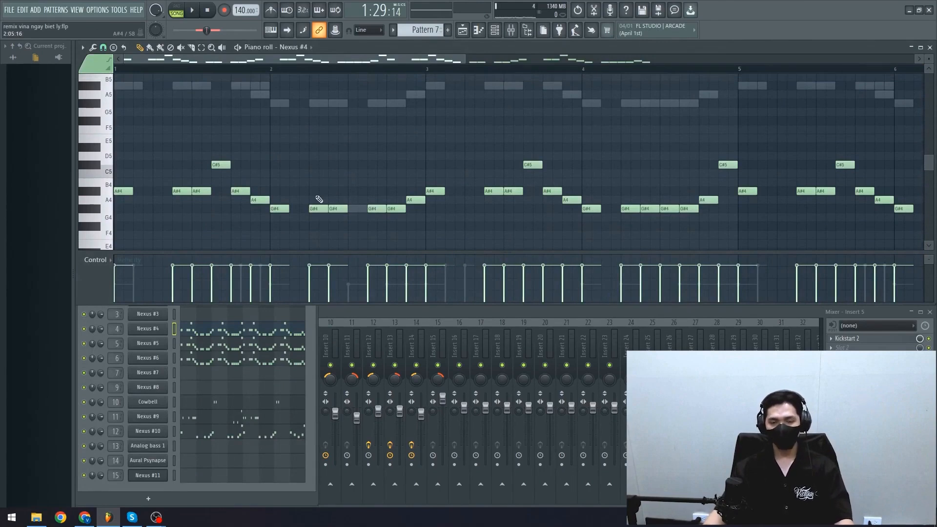
scroll(299, 152, up, 1)
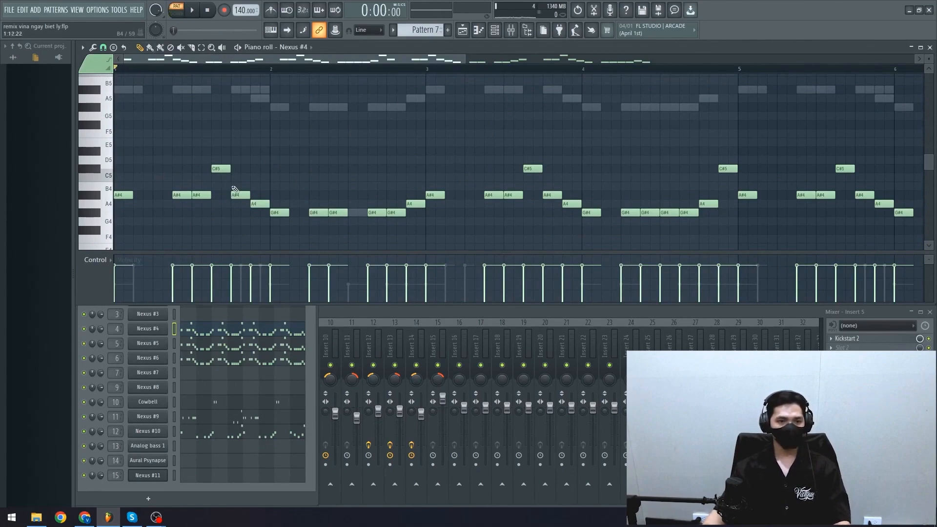
key(space)
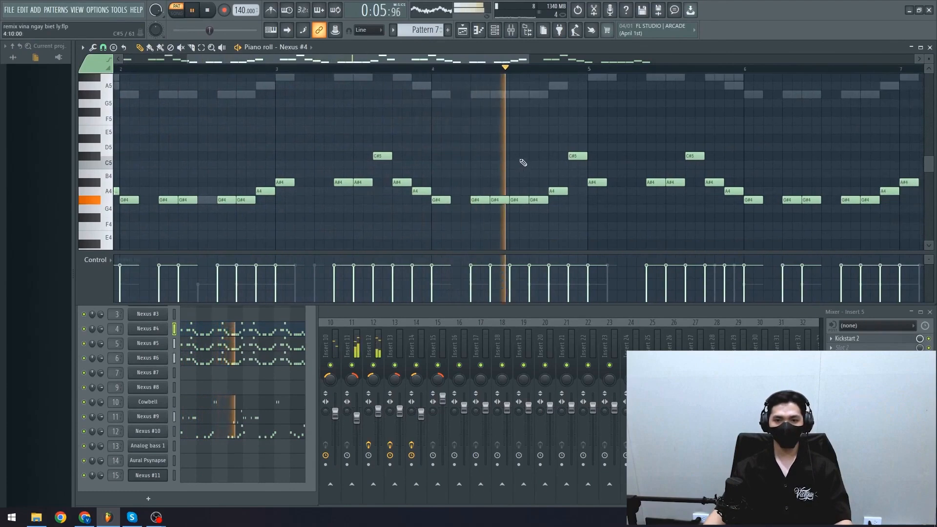
drag(426, 163, 279, 145)
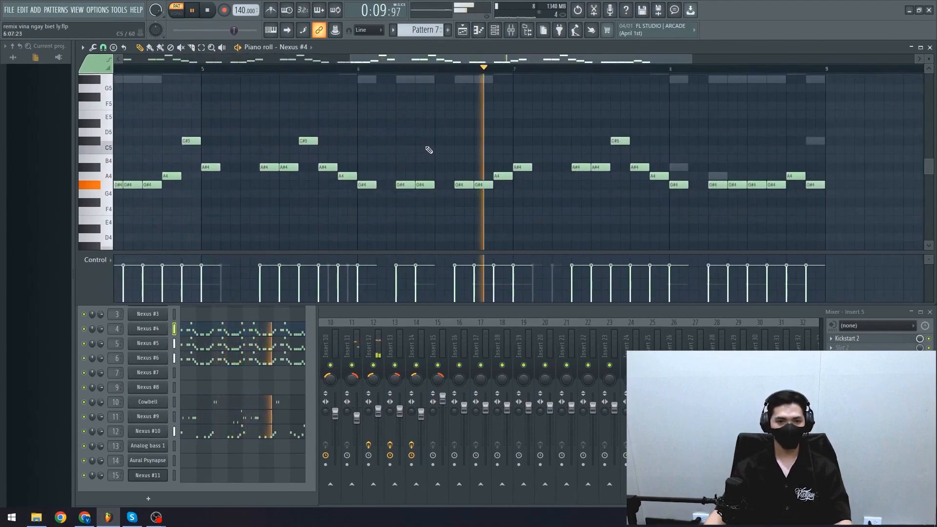
drag(511, 146, 429, 153)
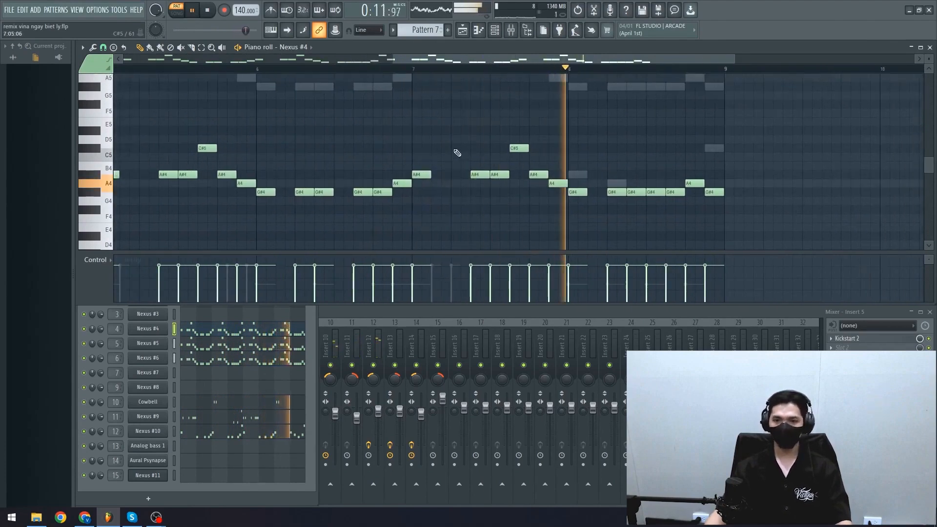
key(space)
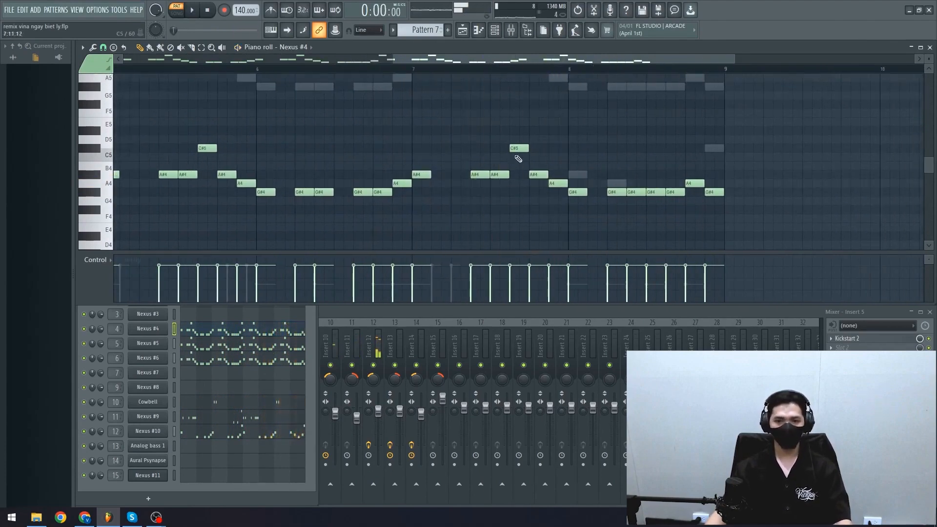
Look over the full Nexus #4 melody, and show the Cowbell channel's notes of Pattern 7
drag(445, 152, 801, 194)
scroll(631, 180, down, 4)
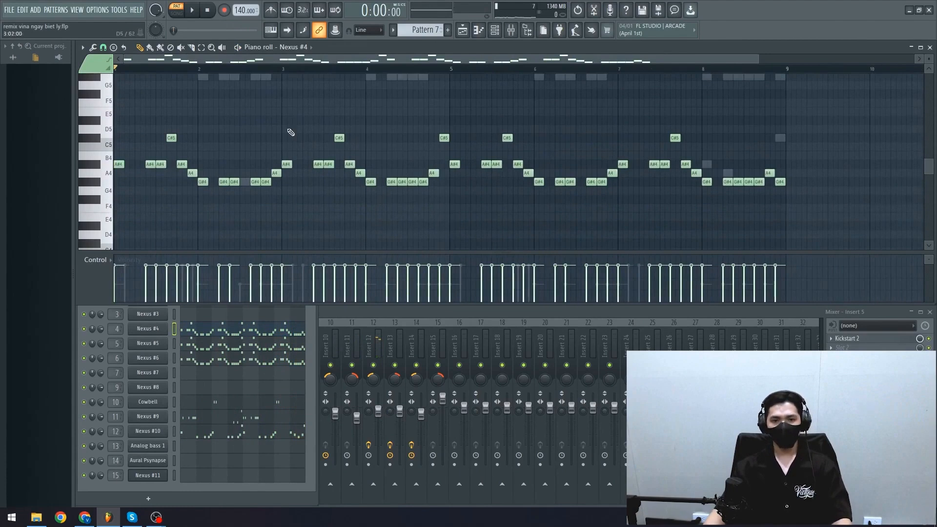
scroll(435, 138, up, 3)
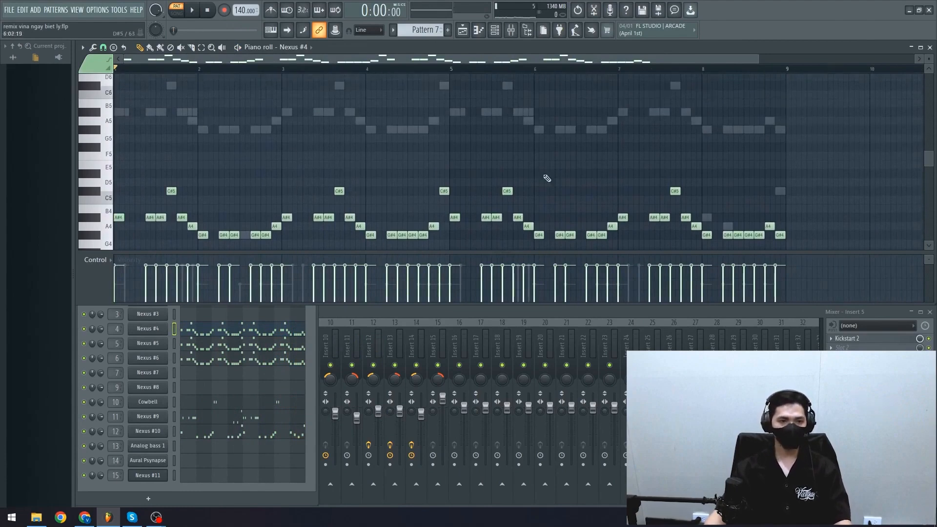
click(305, 47)
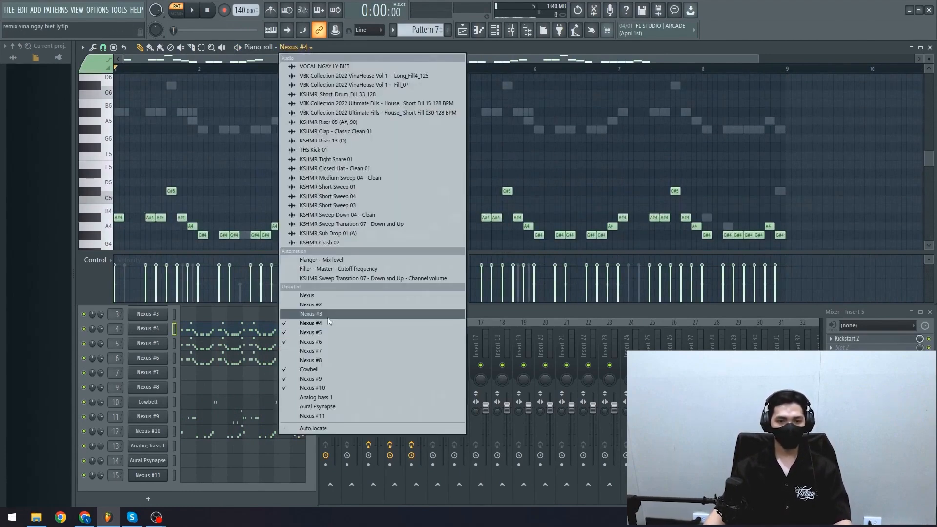
click(312, 369)
scroll(243, 250, up, 7)
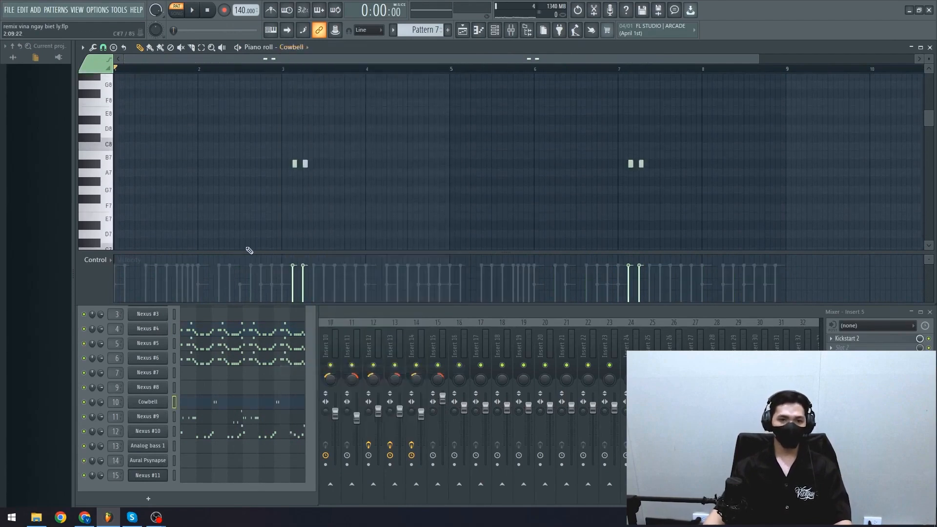
Play Pattern 7 repeatedly from bar 3 to hear the two A#7 cowbell notes
key(space)
key(space)
key(space)
key(space)
scroll(276, 215, up, 3)
key(space)
key(space)
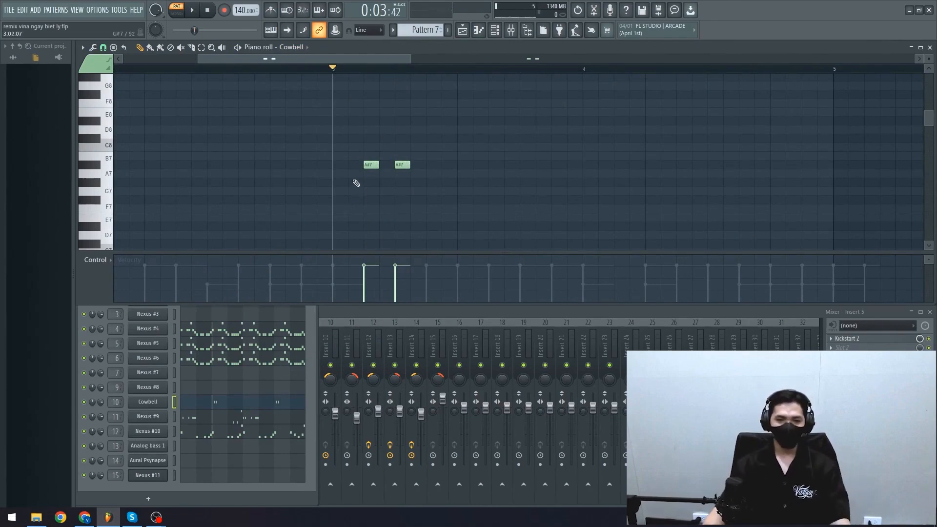
double_click(370, 165)
key(Escape)
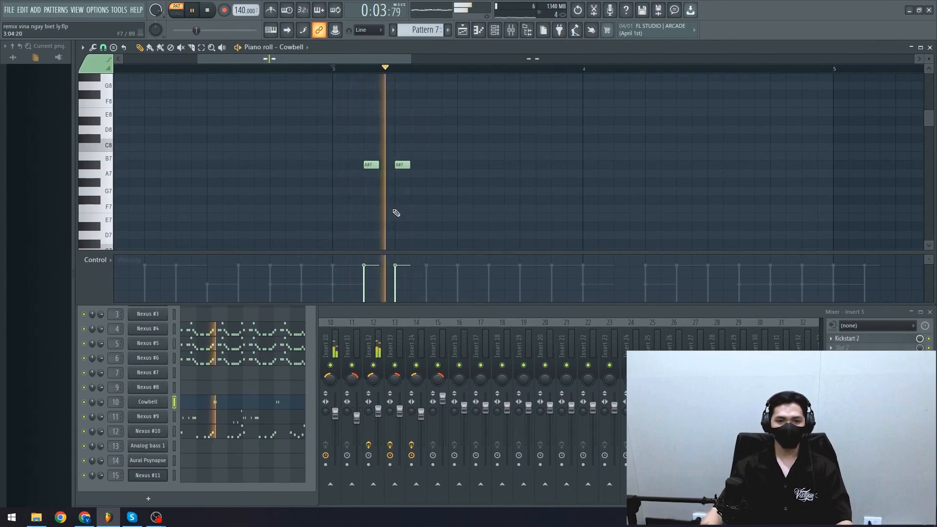
scroll(385, 221, down, 5)
scroll(373, 220, down, 1)
scroll(366, 218, up, 3)
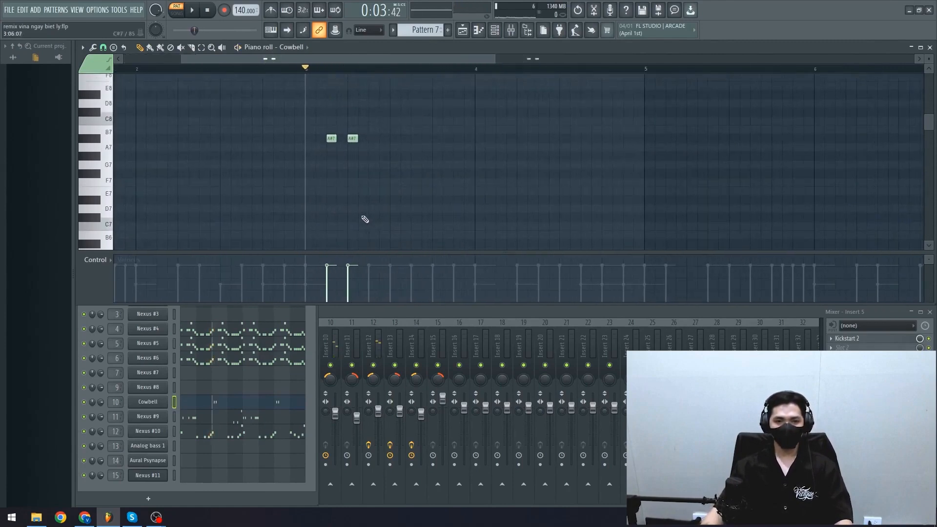
scroll(339, 215, down, 6)
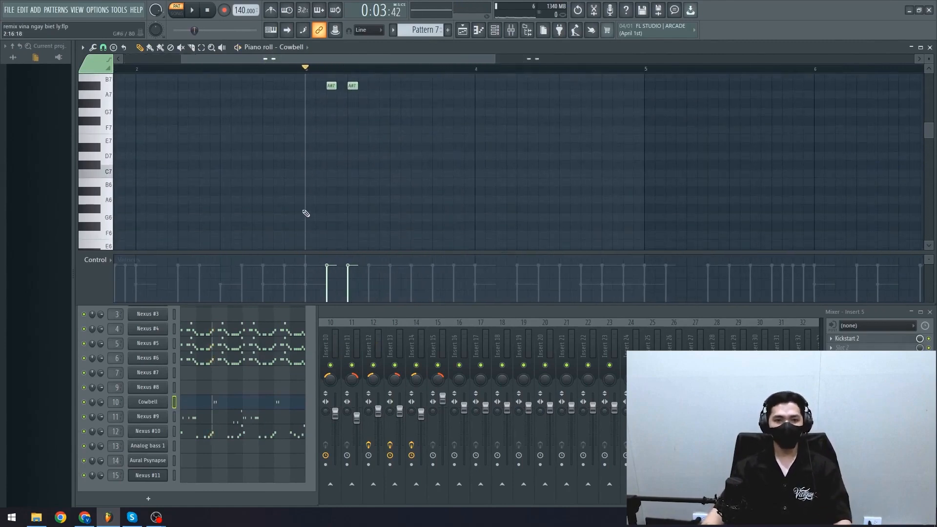
Show the Nexus #9 channel's notes of Pattern 7 in the piano roll
scroll(297, 211, left, 4)
scroll(249, 181, up, 1)
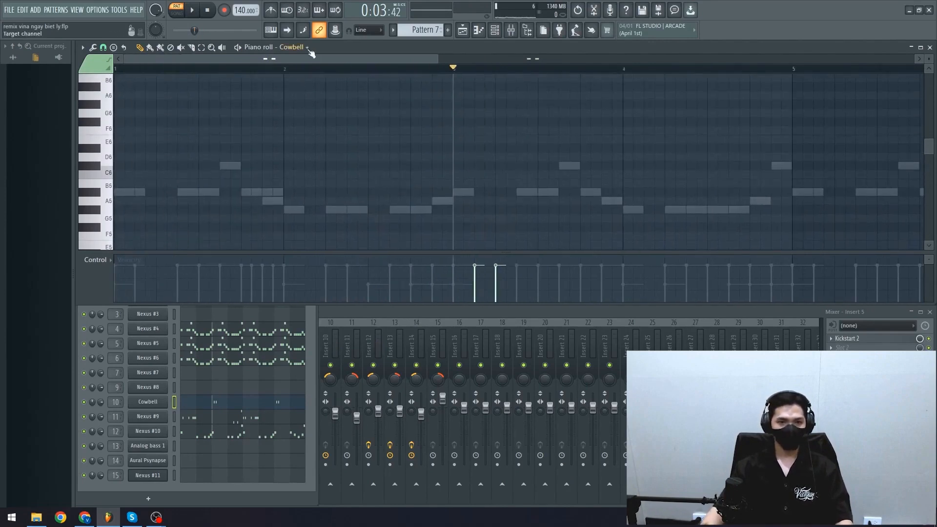
click(291, 47)
click(326, 380)
scroll(255, 236, down, 3)
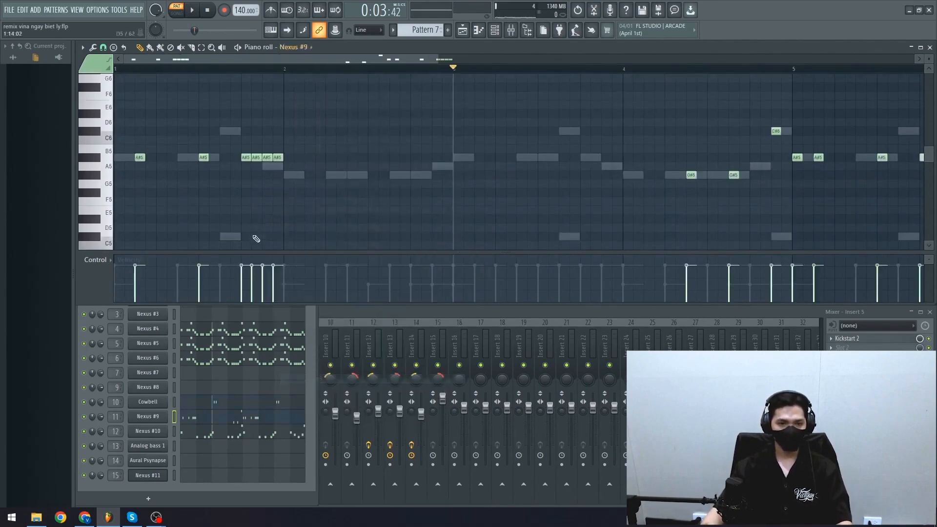
Open the Nexus #9 instrument, audition its FM Bass 4 preset, and close it
click(156, 419)
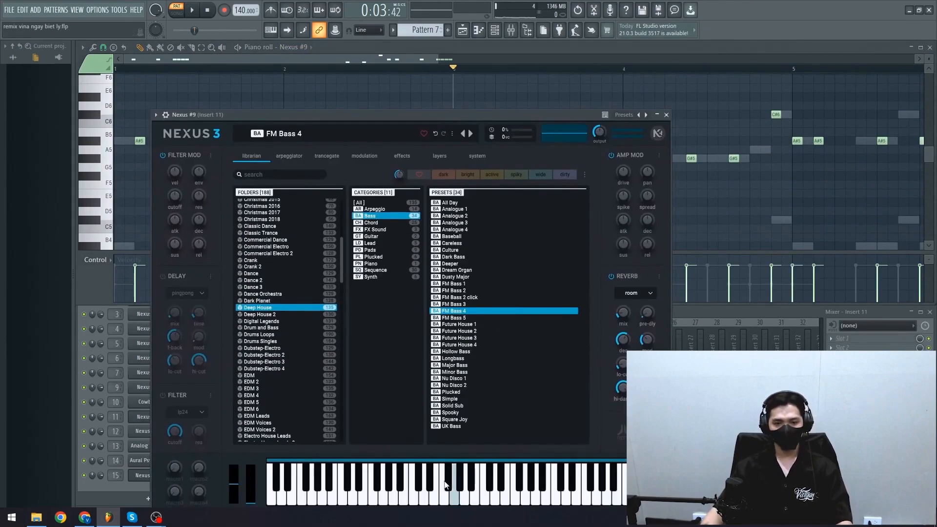
click(439, 490)
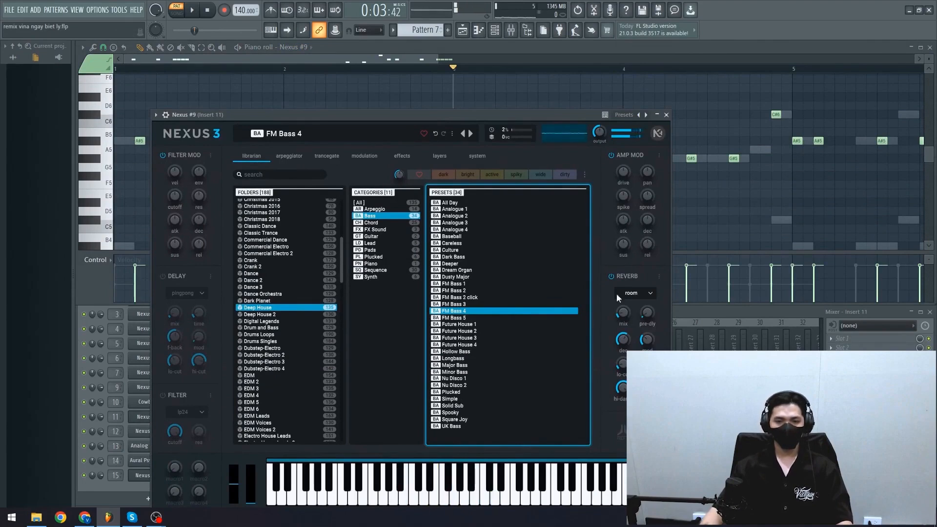
click(666, 114)
Play Pattern 7 from the start, skipping ahead to bar 4, to hear the Nexus #9 bass notes
scroll(226, 215, down, 4)
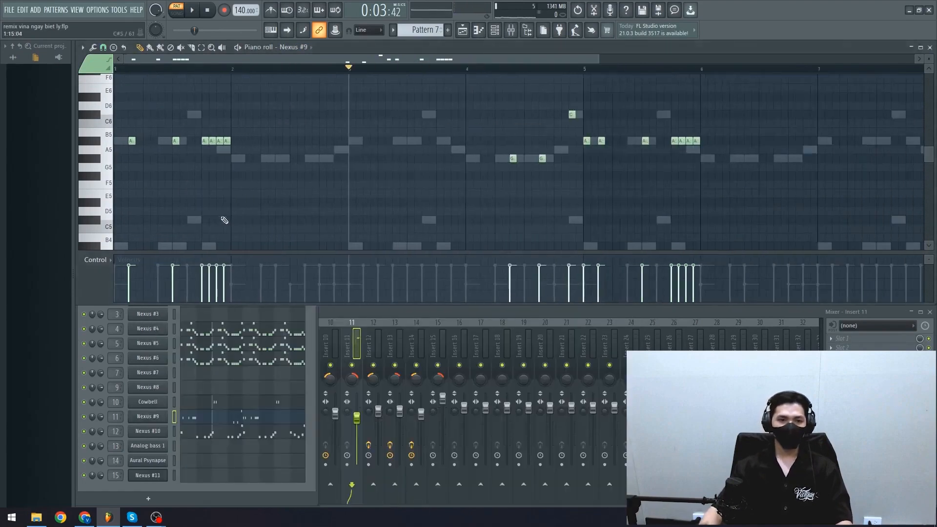
scroll(266, 213, up, 1)
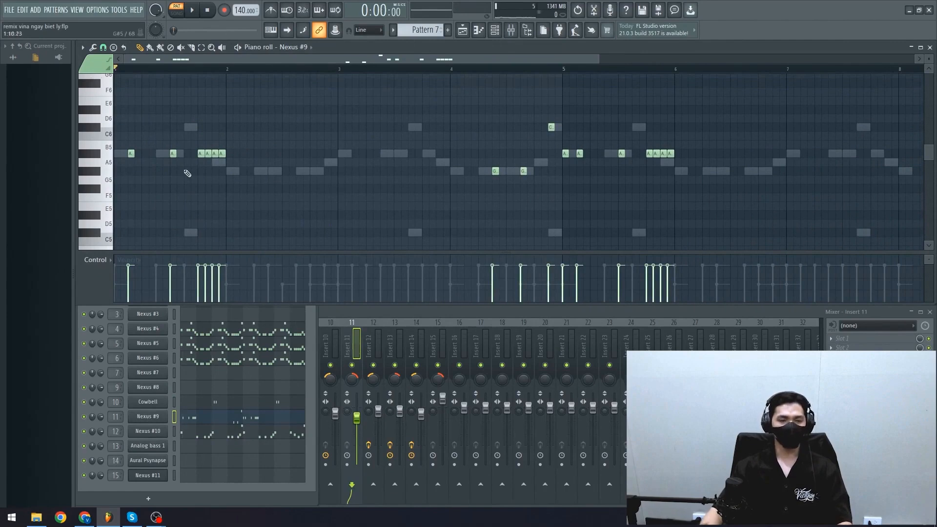
scroll(133, 209, up, 4)
key(space)
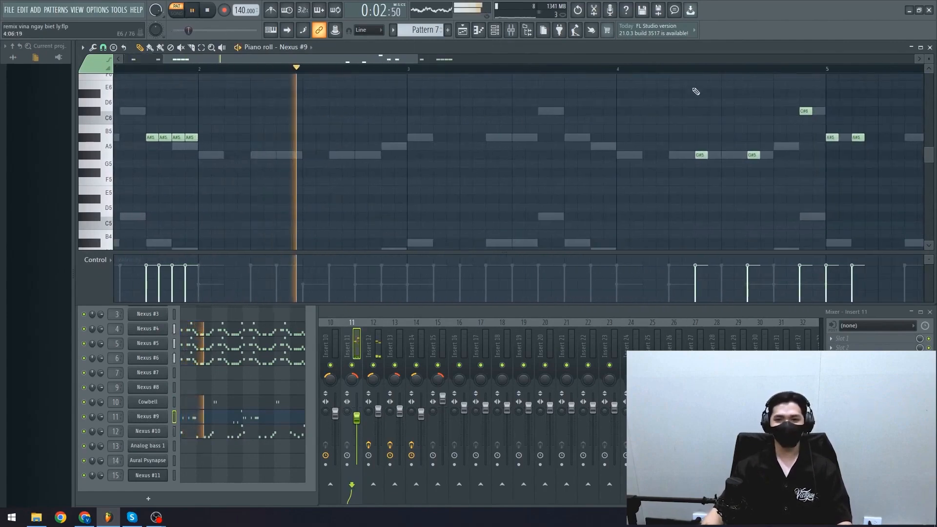
click(678, 70)
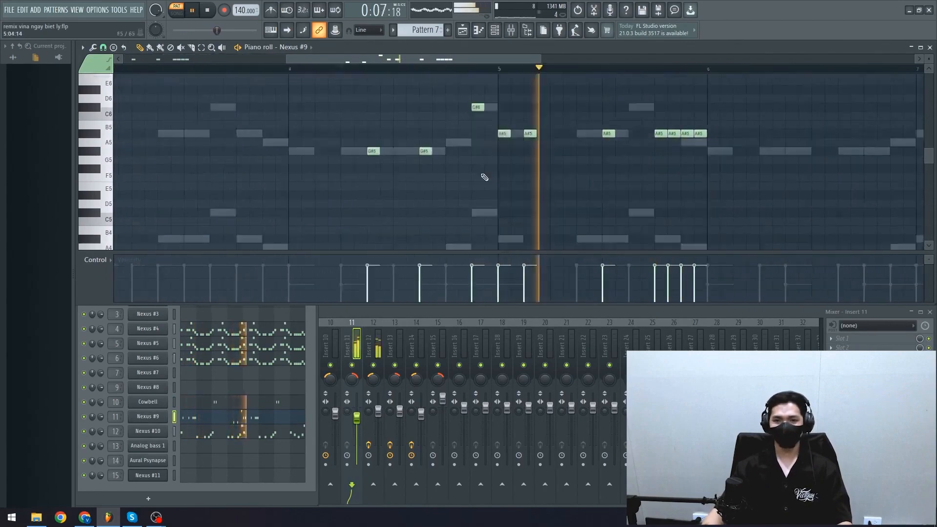
key(space)
Look over the rest of Pattern 7 and show the Nexus #10 channel's notes in the piano roll
scroll(247, 172, down, 3)
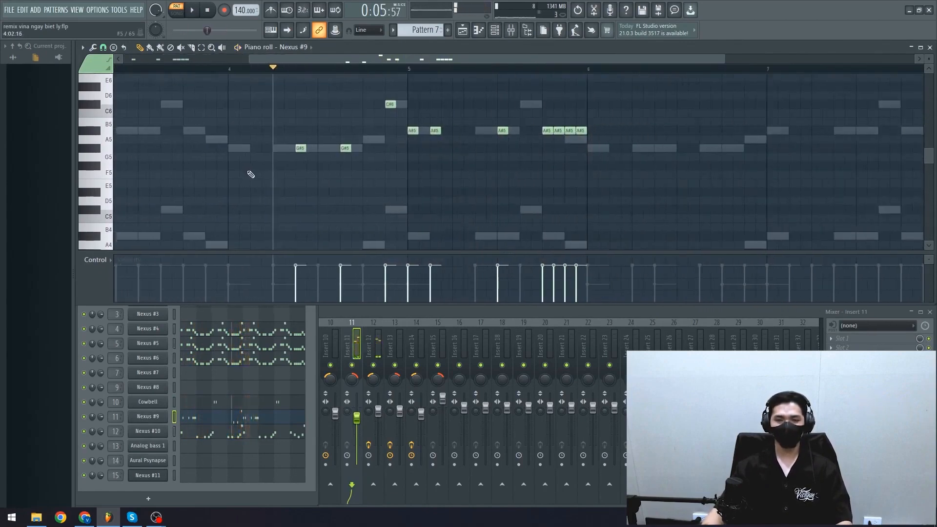
scroll(274, 181, down, 2)
scroll(259, 200, down, 4)
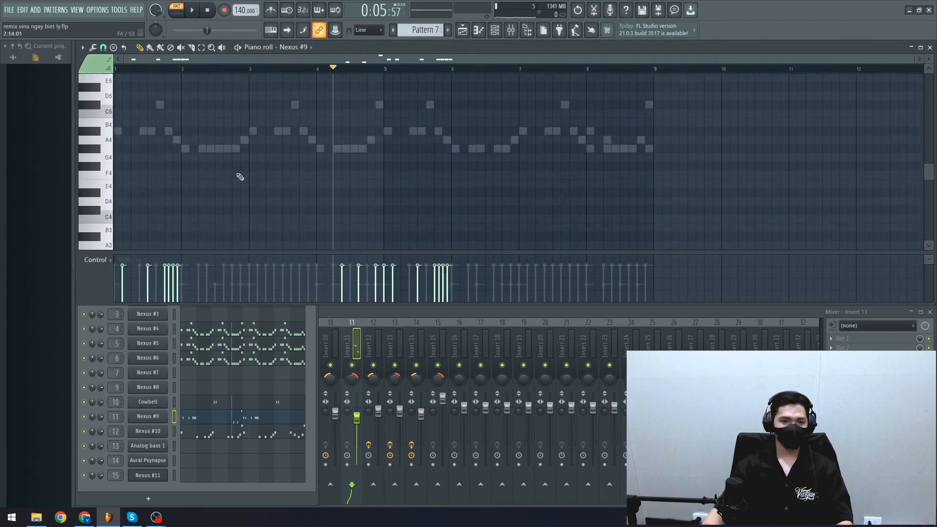
click(292, 47)
click(312, 390)
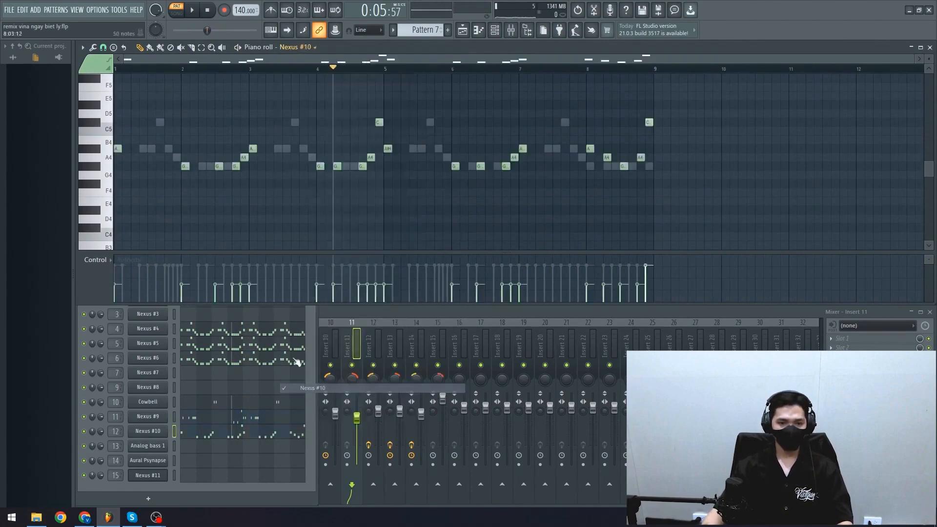
scroll(203, 203, down, 3)
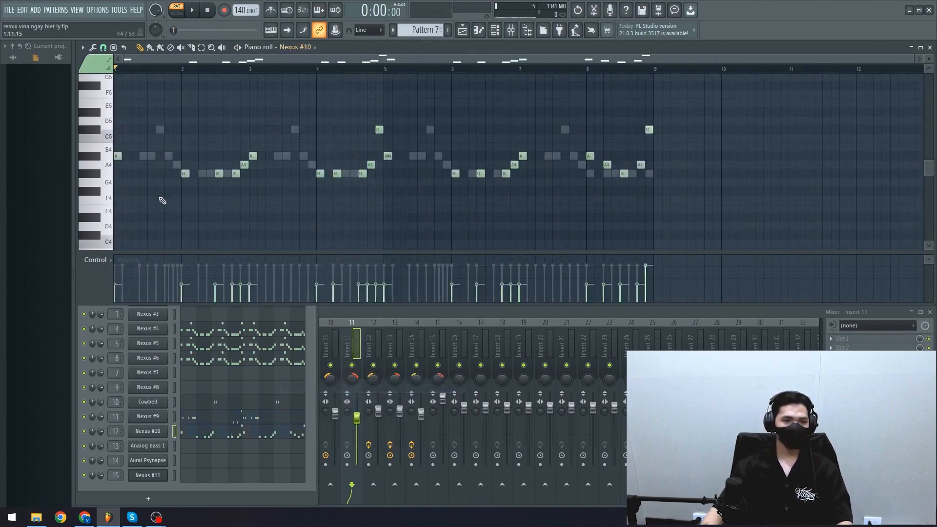
Open the Nexus #10 instrument, audition its Brass Hit 2 preset, and close it
click(151, 432)
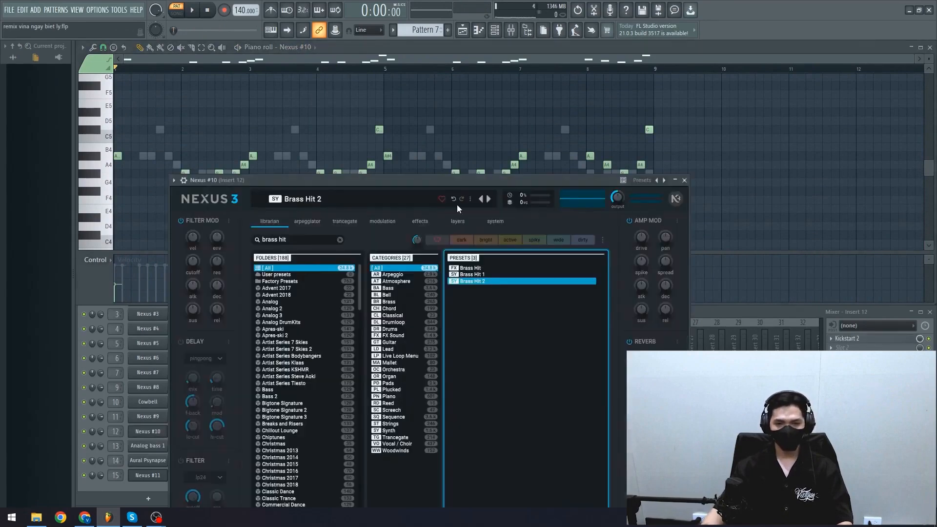
click(440, 490)
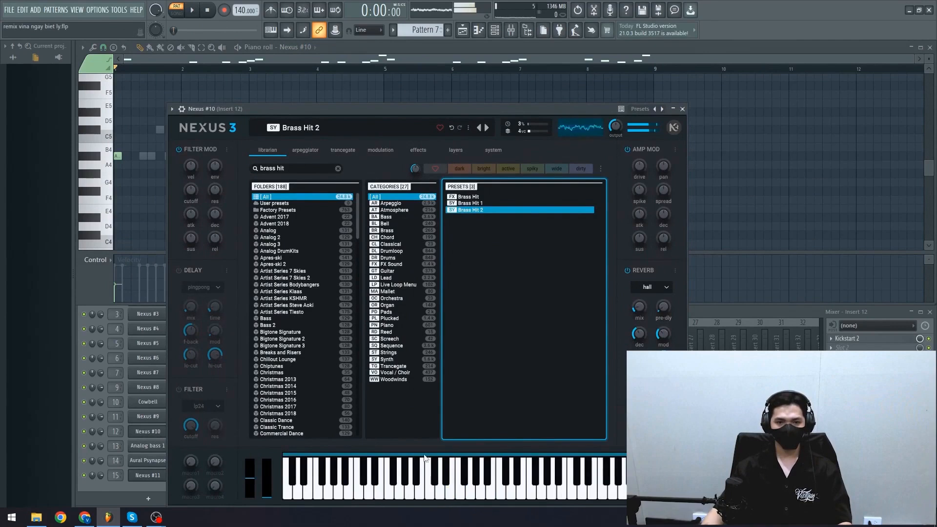
click(682, 109)
Play Pattern 7 from the start past bar 7 to hear and follow the Nexus #10 brass notes
ctrl+scroll(225, 231, up, 4)
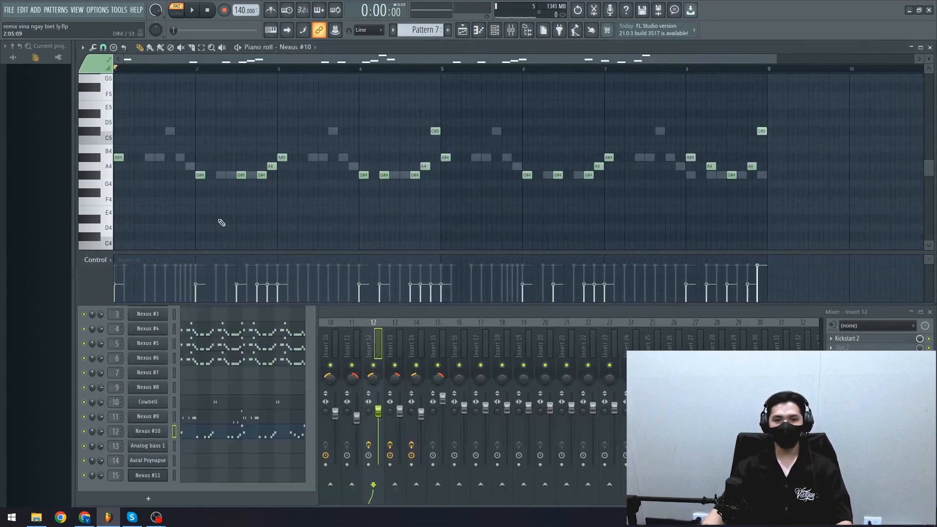
ctrl+scroll(174, 218, up, 3)
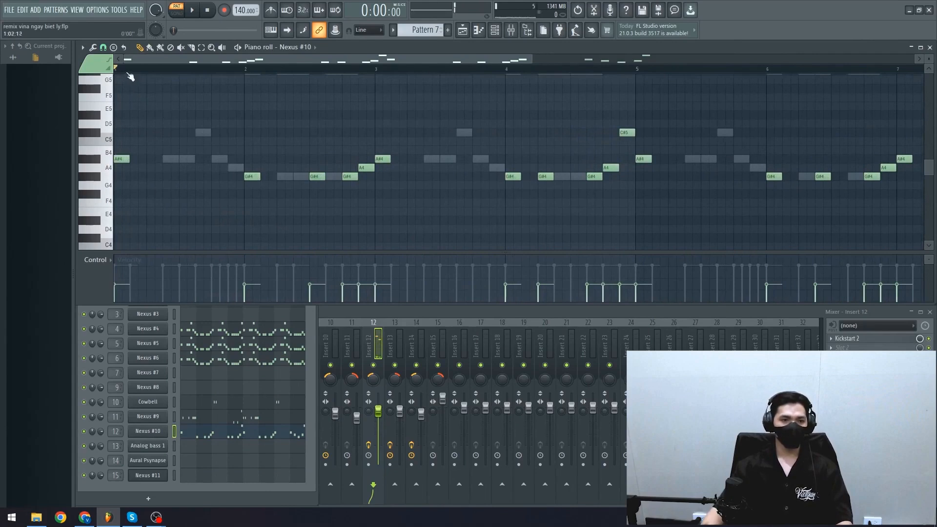
ctrl+scroll(125, 188, up, 4)
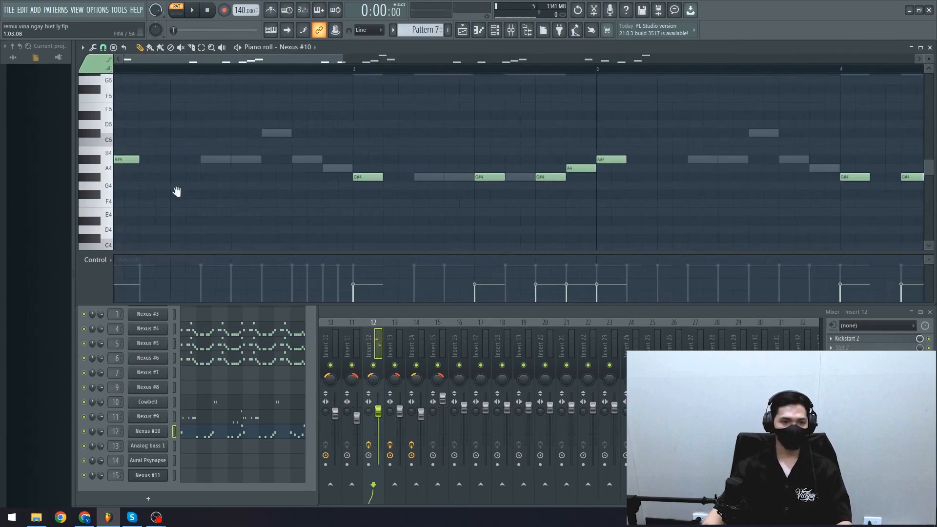
key(space)
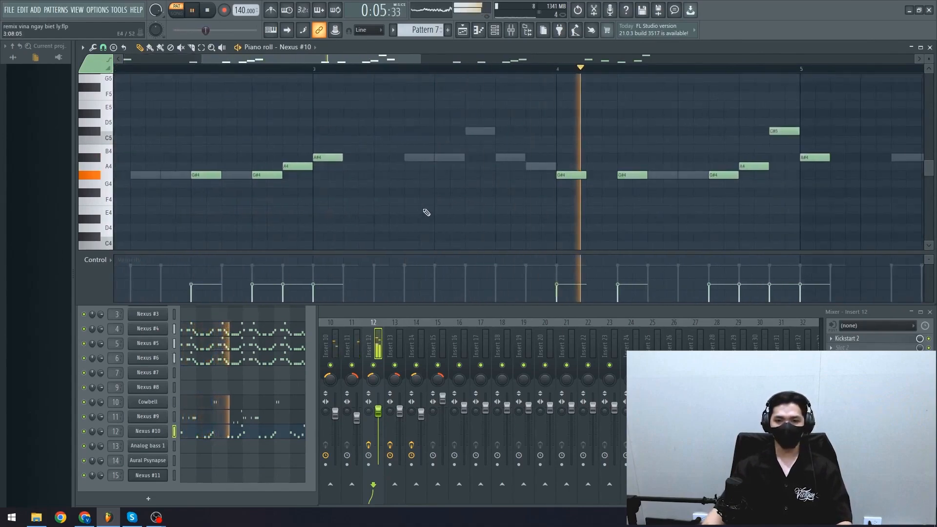
drag(556, 217, 564, 175)
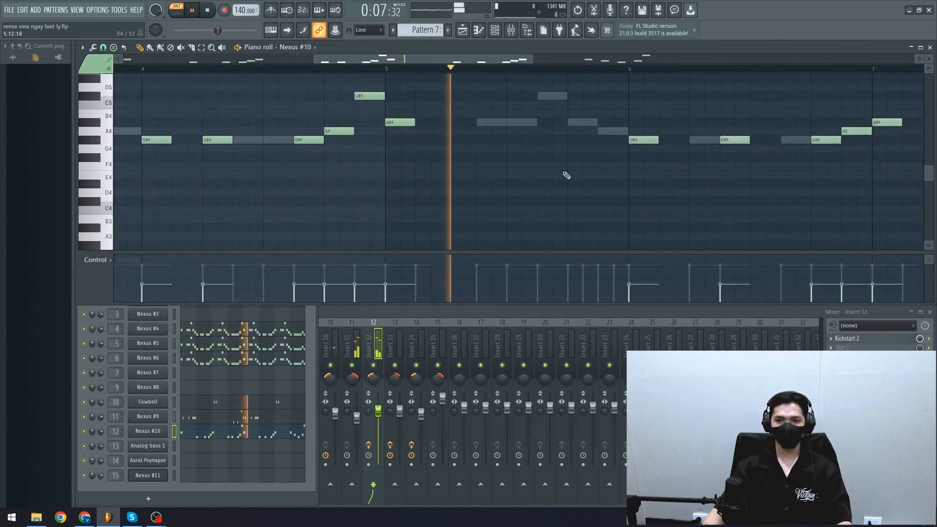
scroll(566, 175, down, 5)
scroll(566, 193, up, 3)
scroll(537, 200, up, 2)
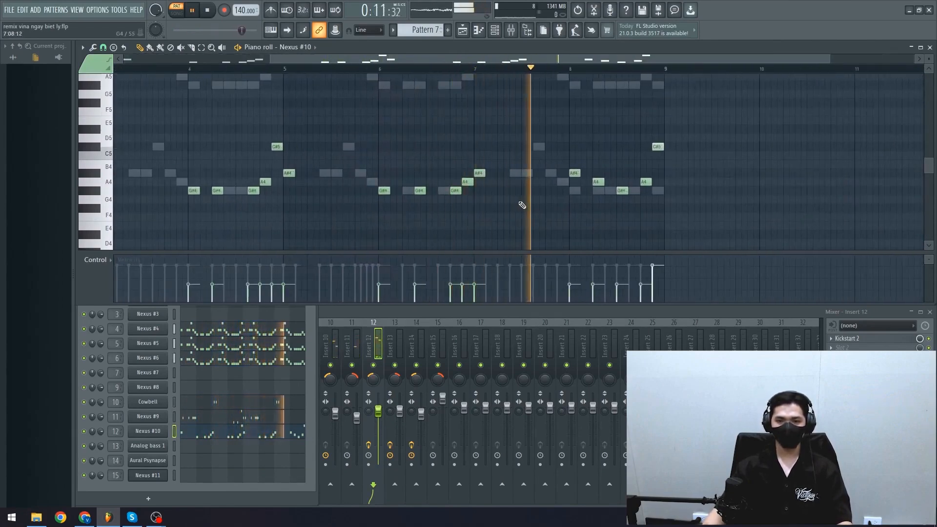
key(space)
Return to the playlist, set the song position to bar 52, and look over the drop's tracks
click(930, 48)
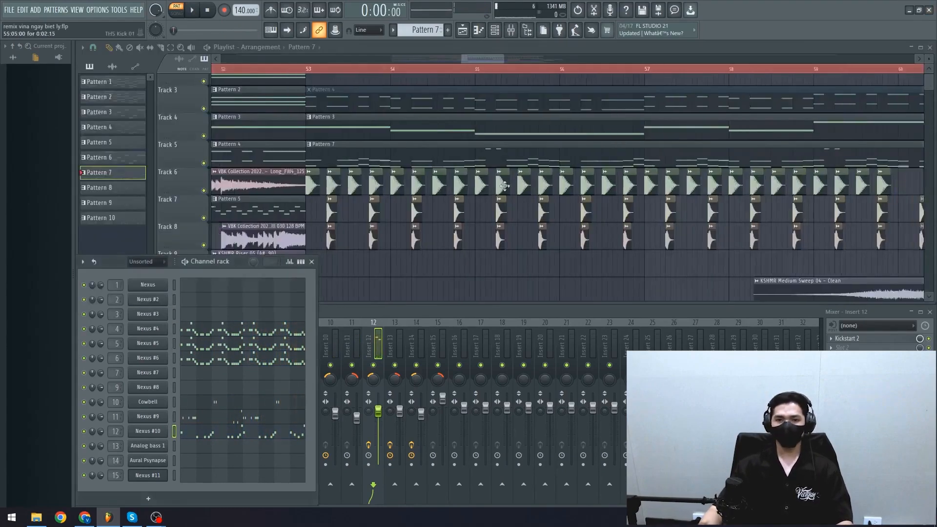
click(370, 69)
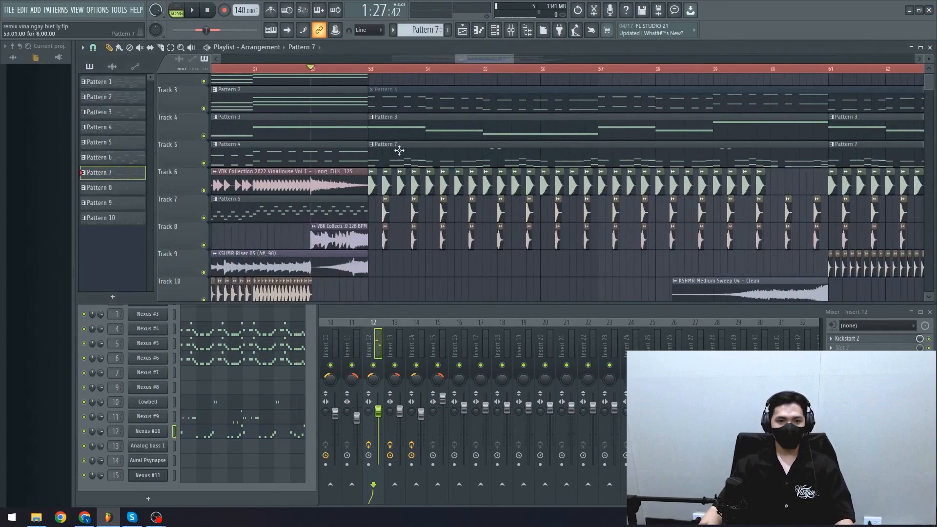
ctrl+scroll(399, 150, down, 4)
scroll(459, 256, down, 3)
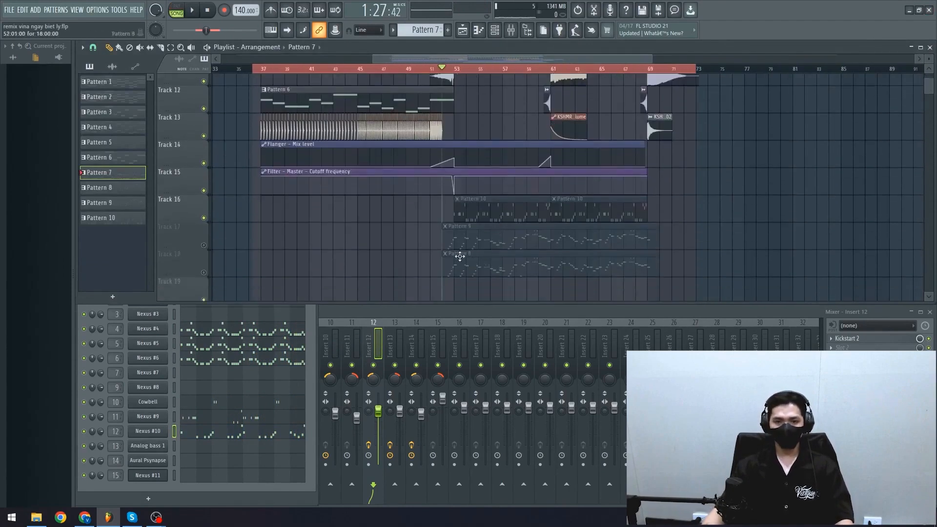
ctrl+scroll(376, 255, up, 3)
scroll(342, 221, up, 4)
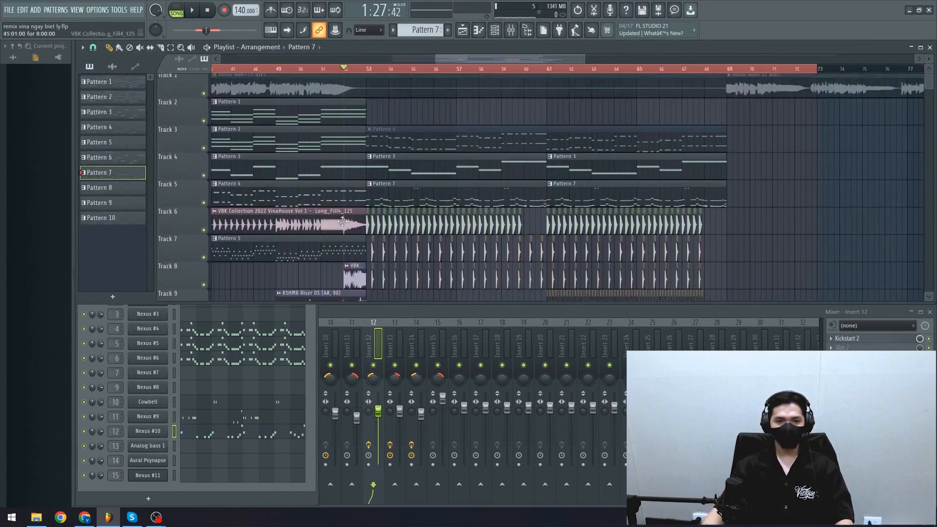
Play the song from bar 52 past bar 61 to hear the whole first half of the drop
key(space)
scroll(374, 218, down, 1)
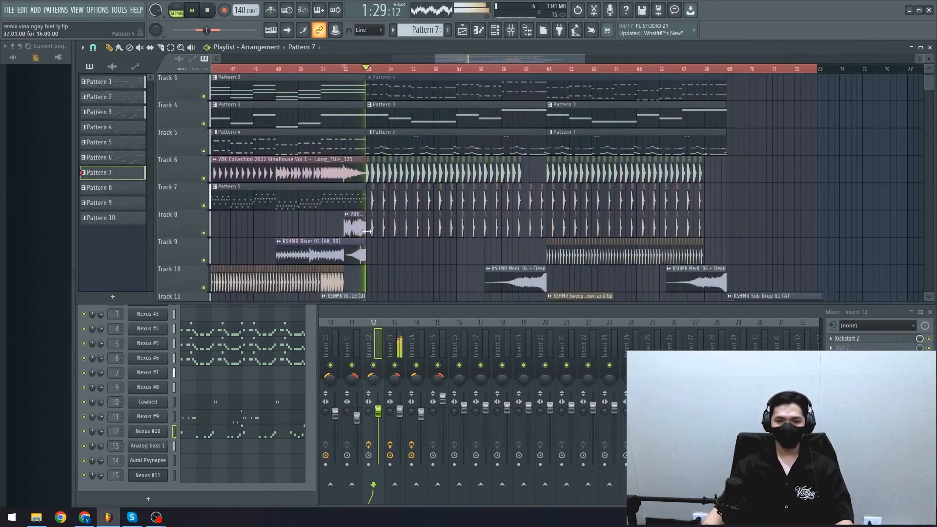
ctrl+scroll(381, 239, up, 2)
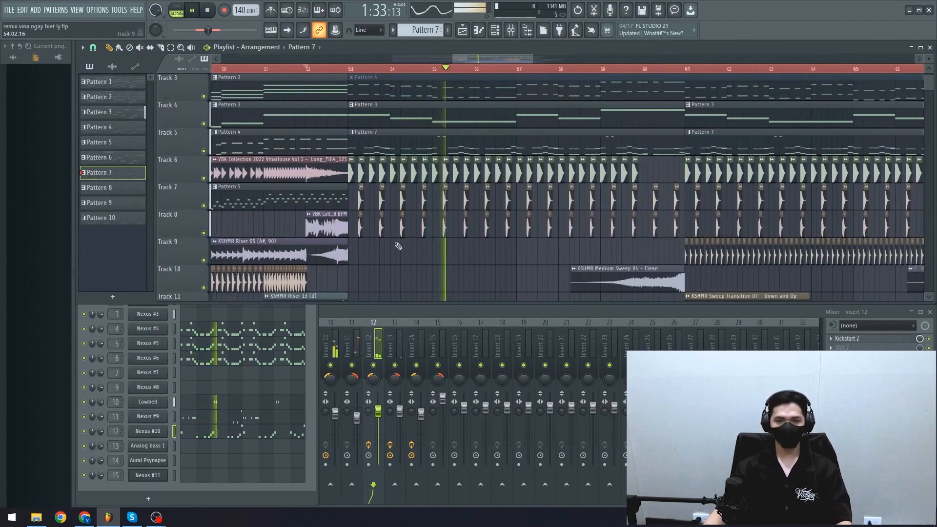
drag(372, 248, 298, 233)
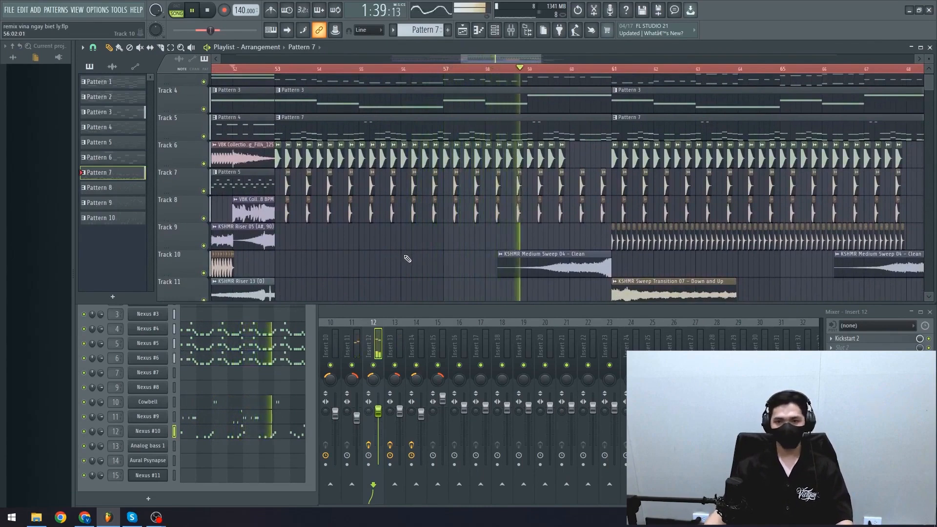
drag(355, 251, 280, 248)
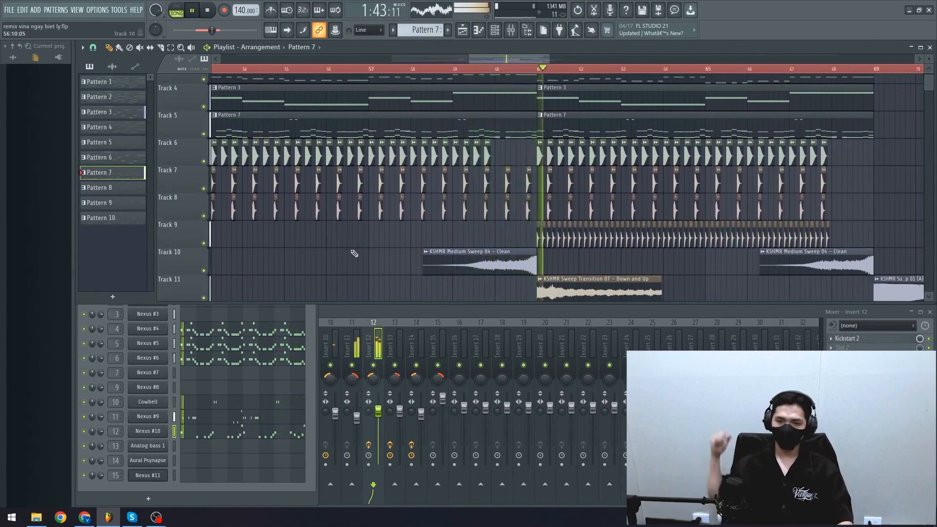
drag(387, 253, 438, 251)
key(space)
Bring the mixer in front of the channel rack and set the song position to bar 53
scroll(363, 253, down, 5)
scroll(364, 253, down, 2)
click(384, 319)
scroll(329, 235, up, 3)
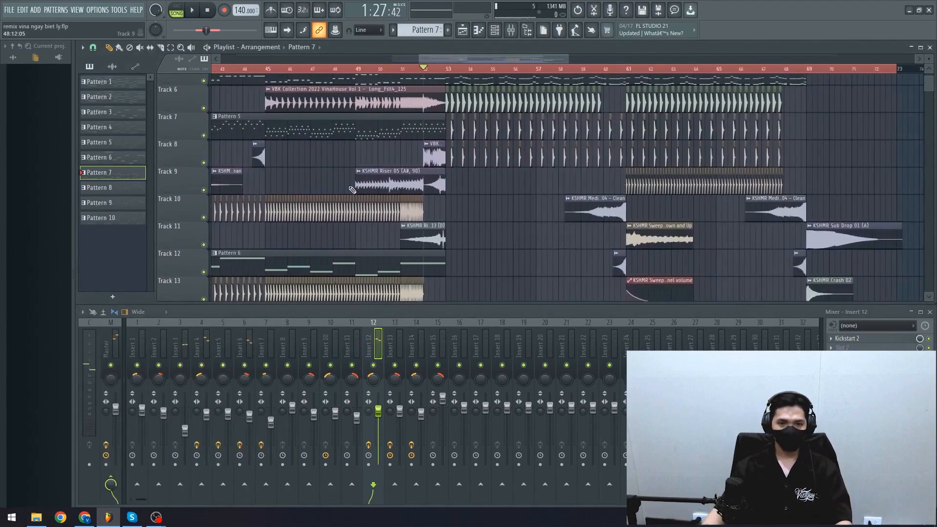
scroll(351, 191, up, 2)
scroll(474, 234, up, 4)
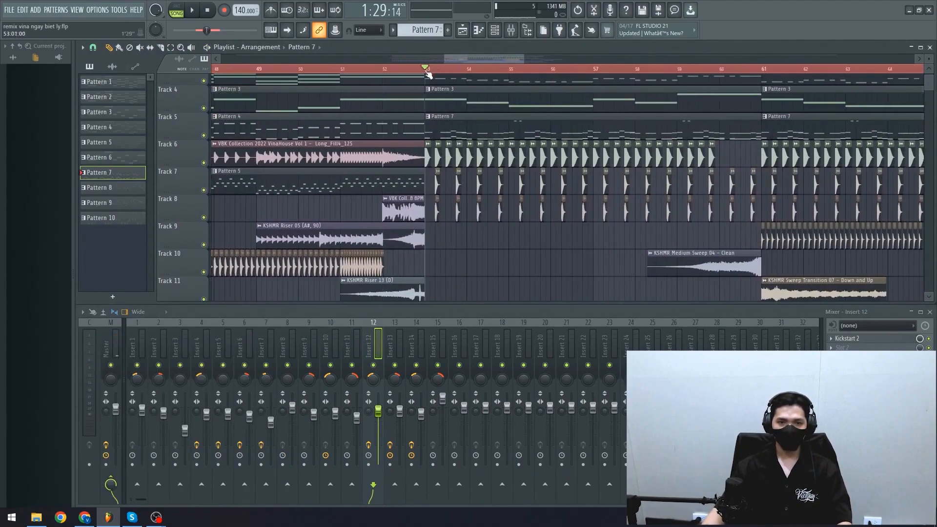
Check the neighbouring mixer tracks and select Insert 5 to show its effects
click(229, 345)
click(207, 343)
click(227, 349)
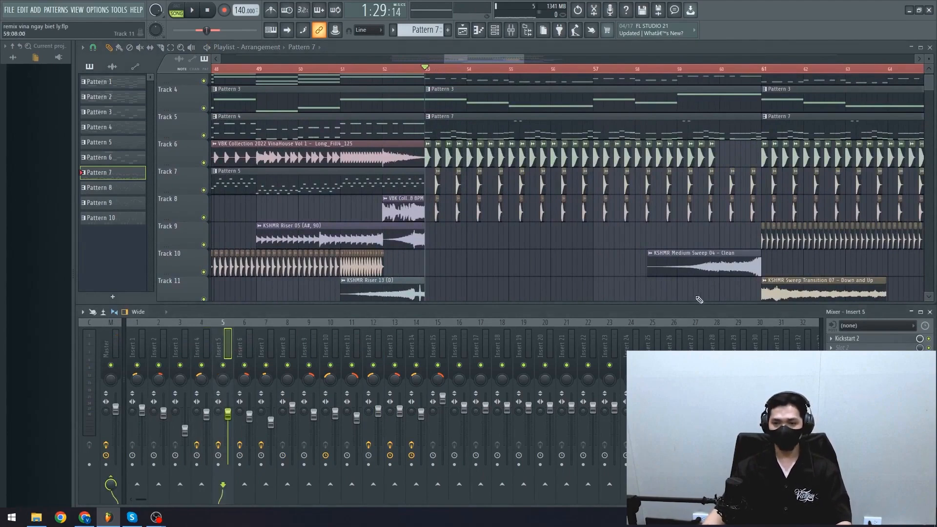
Move the song position back to bar 37 and solo playlist Track 5 with Pattern 4
scroll(488, 283, up, 3)
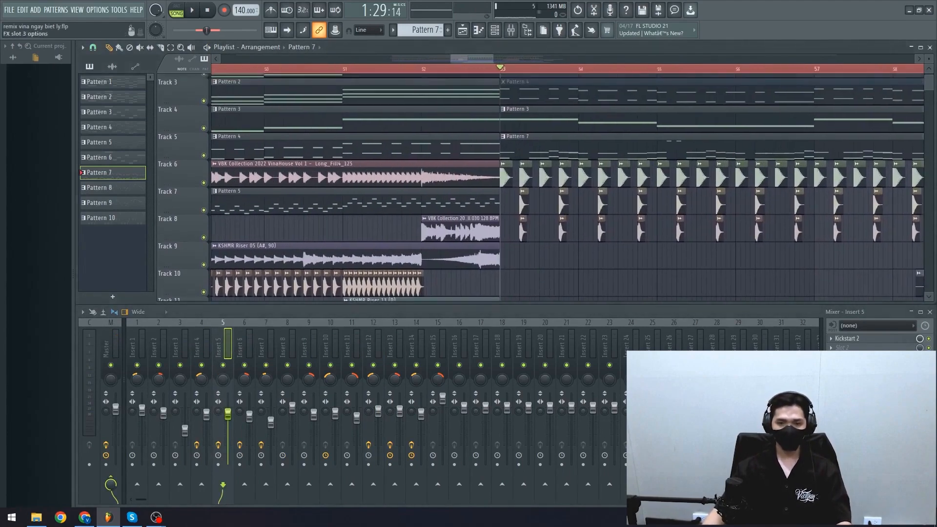
scroll(361, 246, down, 4)
drag(437, 255, 623, 277)
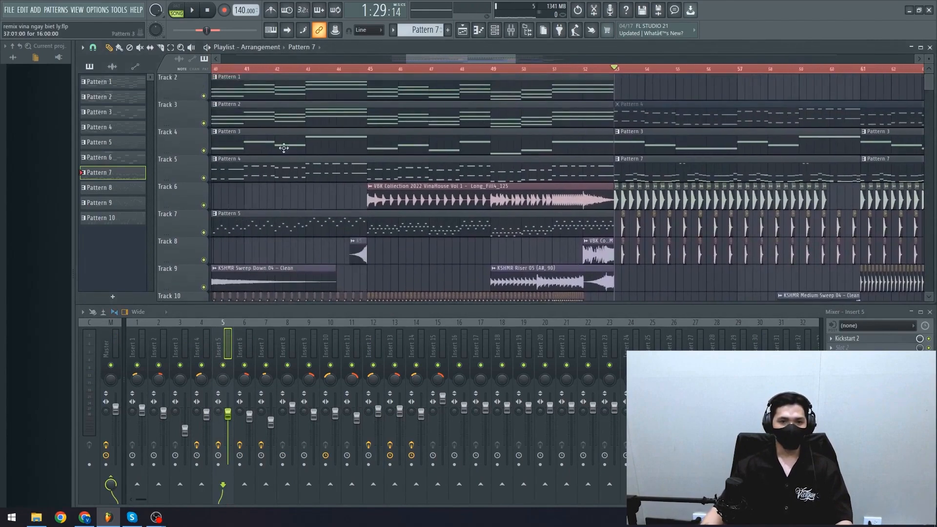
drag(283, 148, 521, 156)
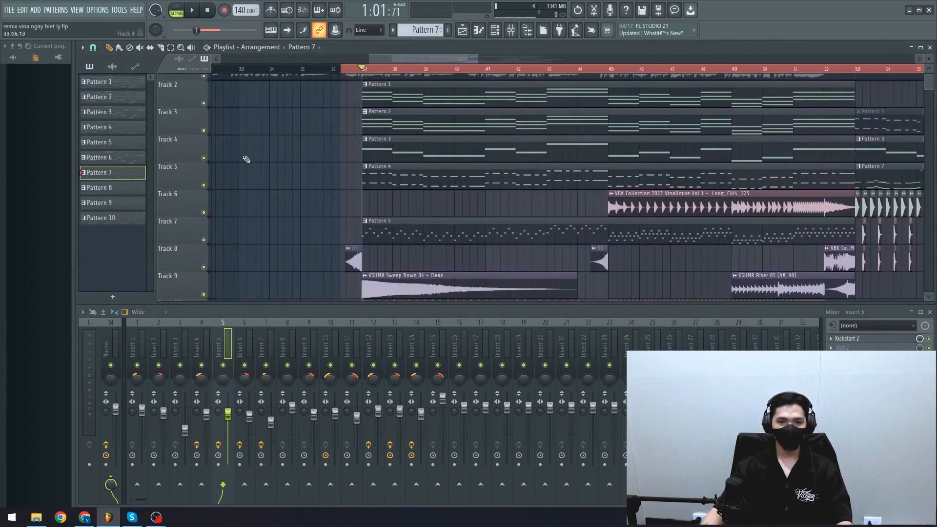
right_click(204, 185)
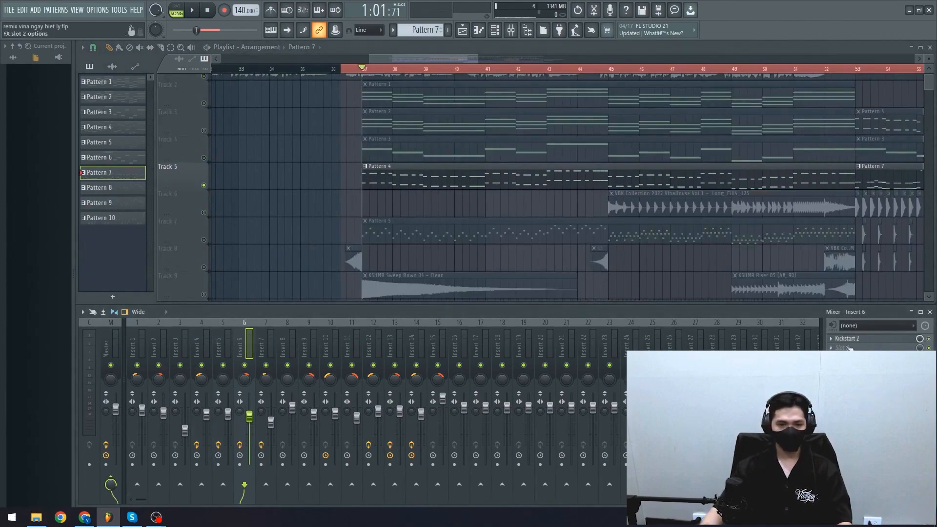
Play the soloed Pattern 4 from bar 37 to about bar 41 and stop playback
key(space)
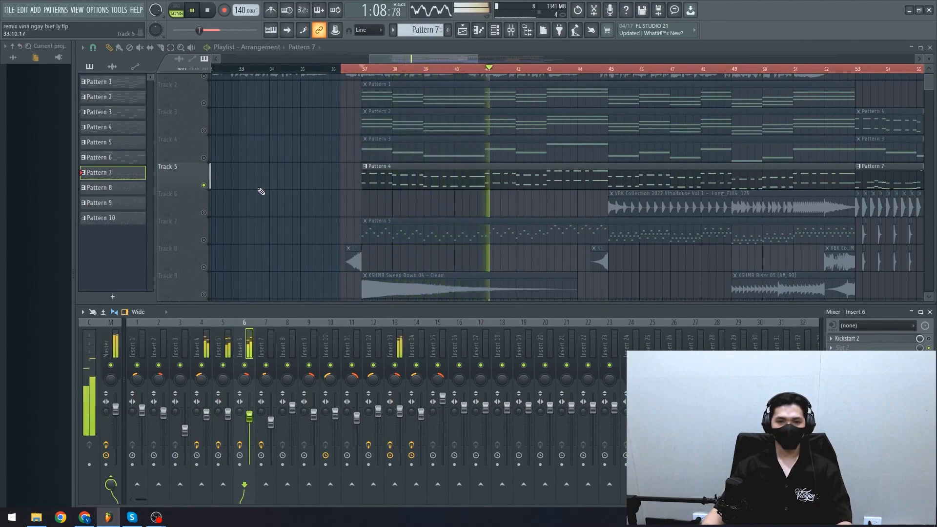
key(space)
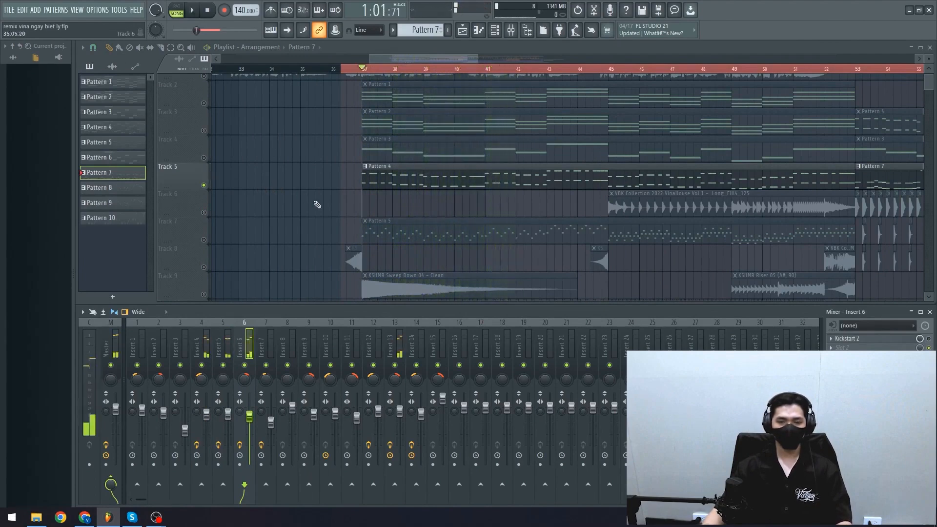
Select mixer Insert 4 and turn off the solo on playlist Track 5 so all tracks are active
scroll(314, 204, up, 3)
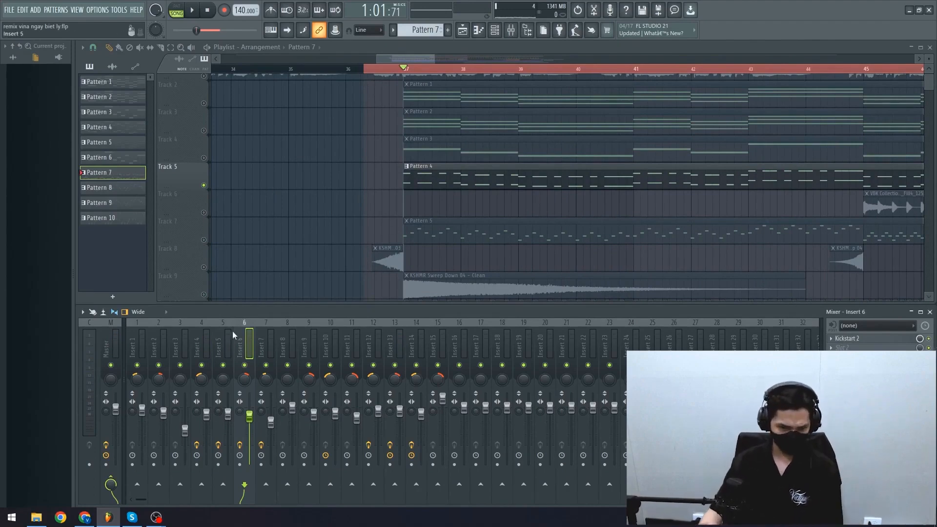
click(223, 346)
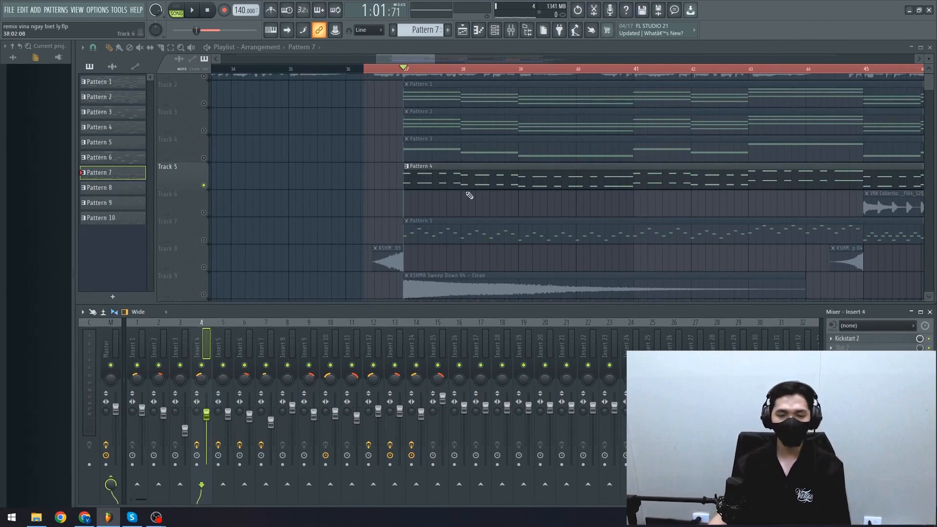
right_click(204, 185)
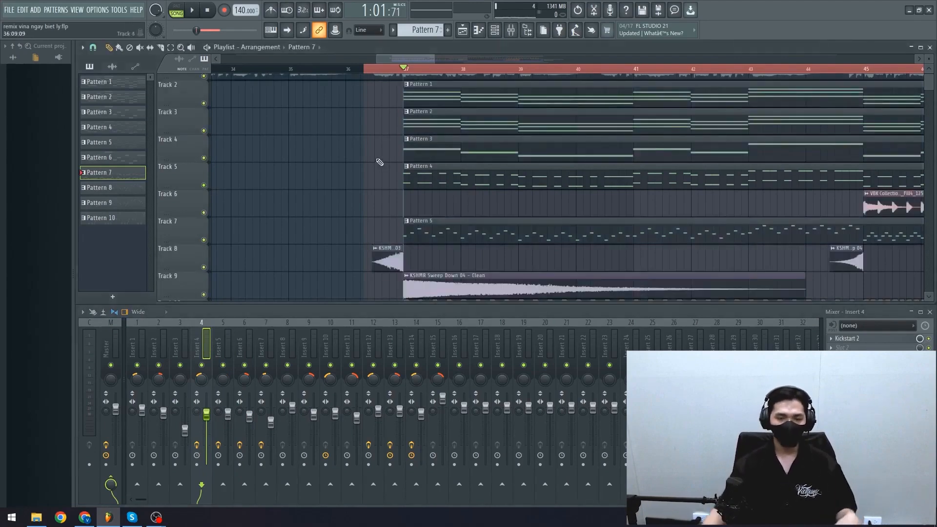
Examine the Kickstart 2 sidechain curve on mixer Insert 4 and close the plugin window
ctrl+scroll(506, 200, up, 2)
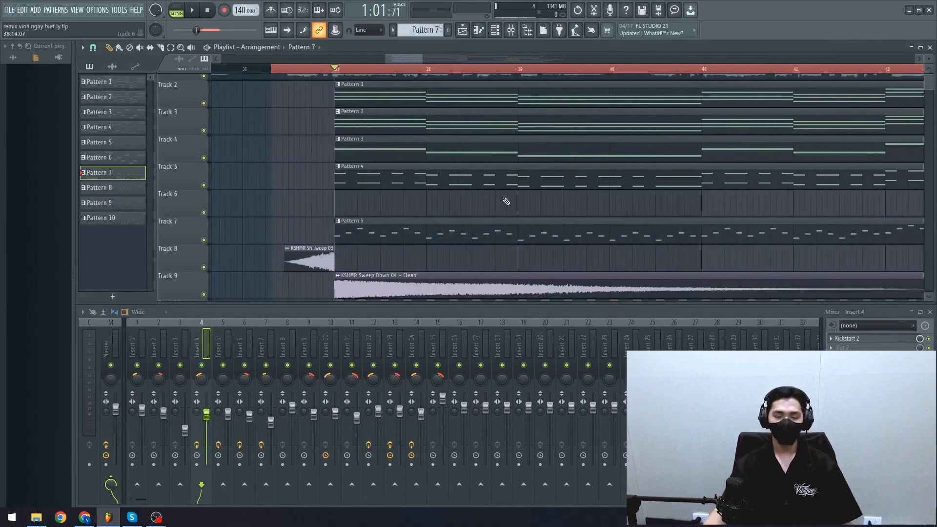
ctrl+scroll(332, 202, up, 3)
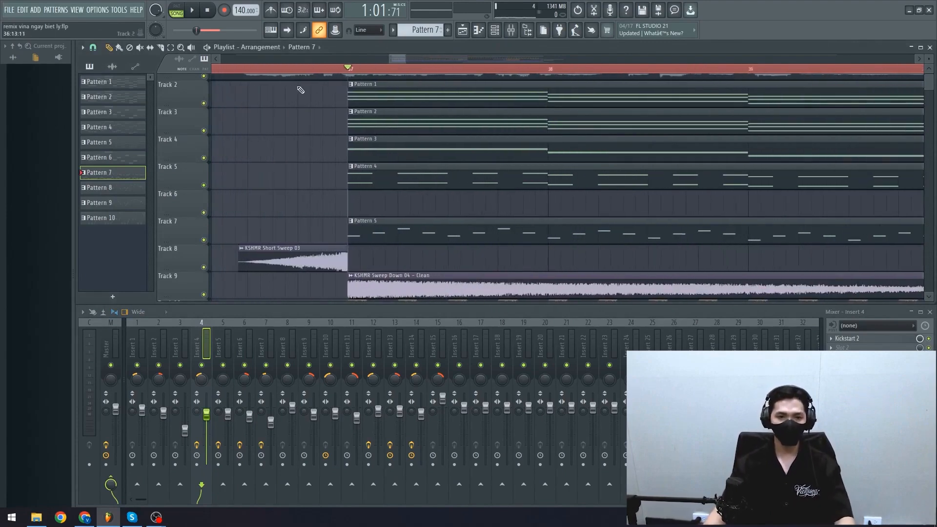
ctrl+scroll(299, 173, down, 2)
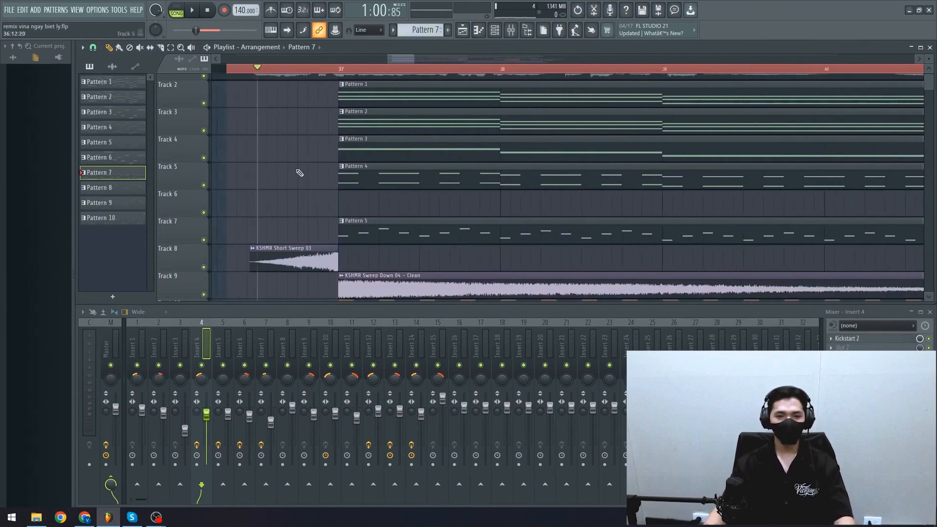
ctrl+scroll(313, 183, up, 2)
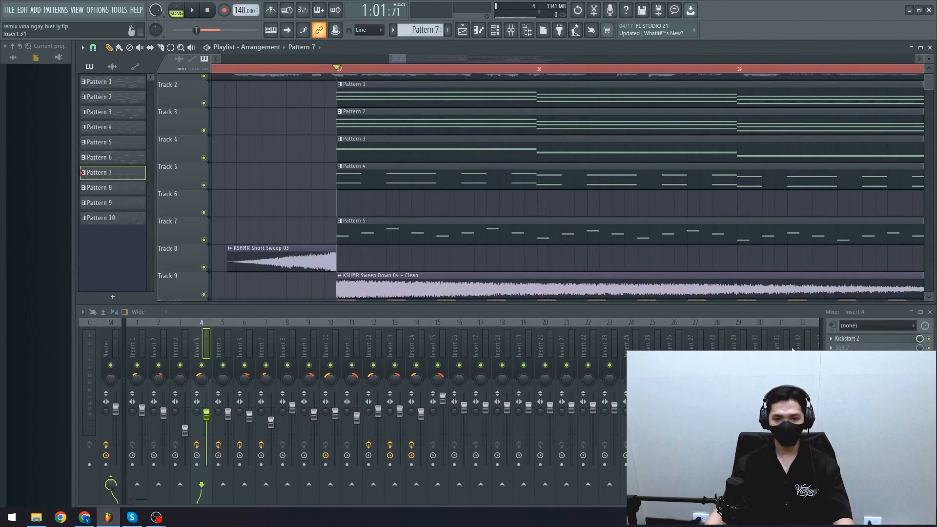
click(873, 339)
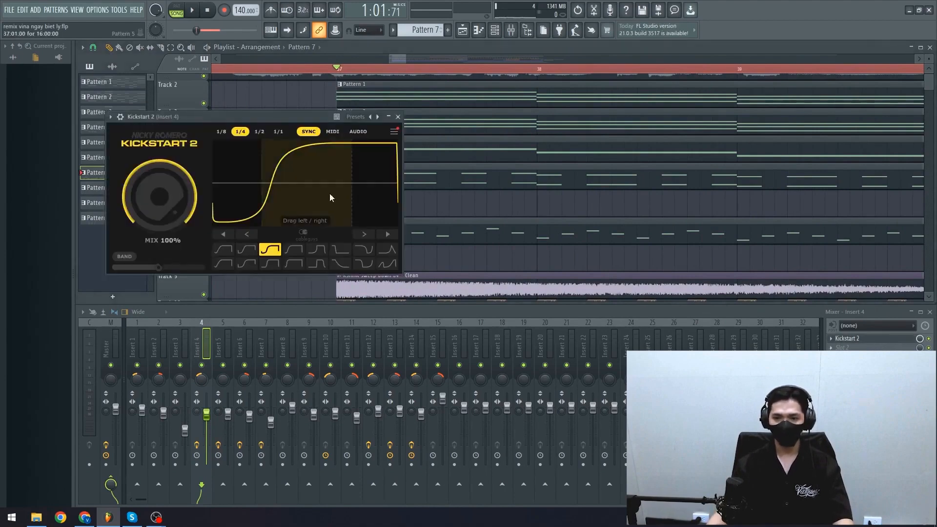
click(398, 117)
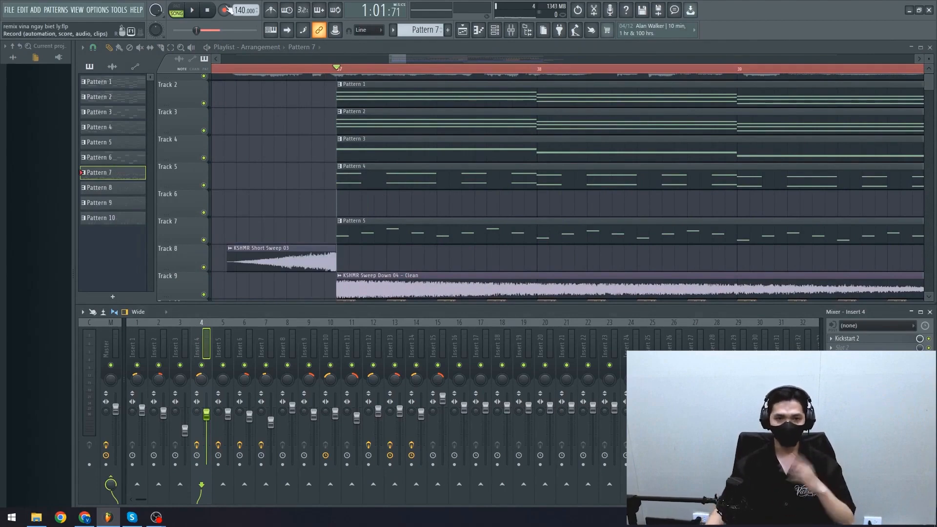
Play the song from bar 37 with all tracks active while viewing the layers down to Track 16, and stop
scroll(344, 197, down, 2)
key(space)
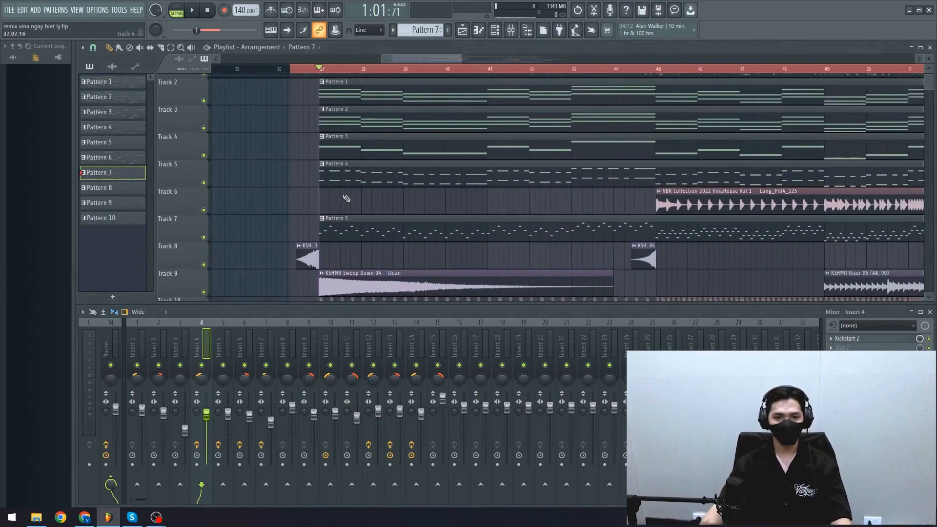
drag(436, 204, 268, 194)
scroll(556, 227, down, 4)
mouse_move(604, 251)
mouse_down()
mouse_move(456, 210)
mouse_move(385, 222)
mouse_up()
scroll(454, 214, down, 4)
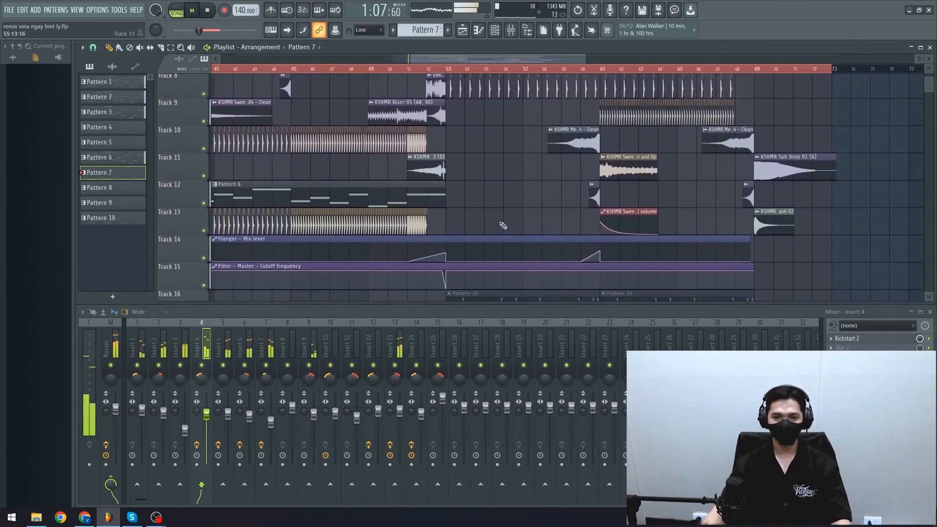
drag(474, 215, 411, 170)
key(space)
Look over the playlist's pattern, drum, effect and automation layers between bars 37 and 73
scroll(391, 184, down, 3)
scroll(338, 159, up, 3)
scroll(362, 168, up, 2)
scroll(397, 192, up, 6)
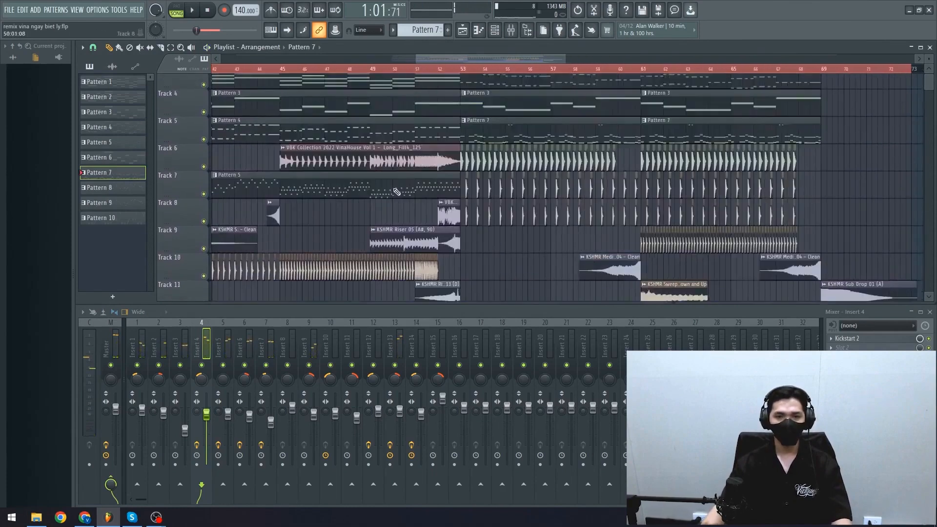
scroll(491, 229, down, 4)
scroll(501, 232, down, 3)
scroll(502, 231, down, 4)
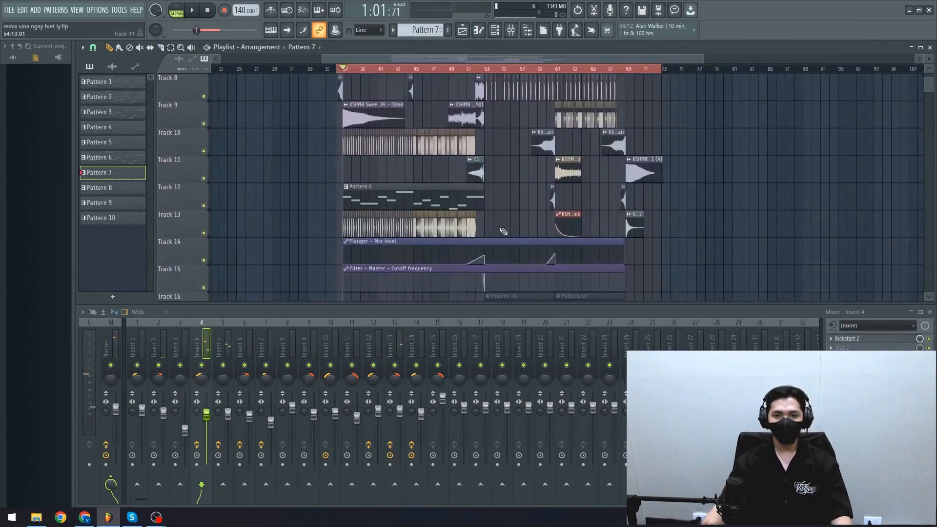
scroll(522, 185, down, 2)
scroll(512, 183, up, 10)
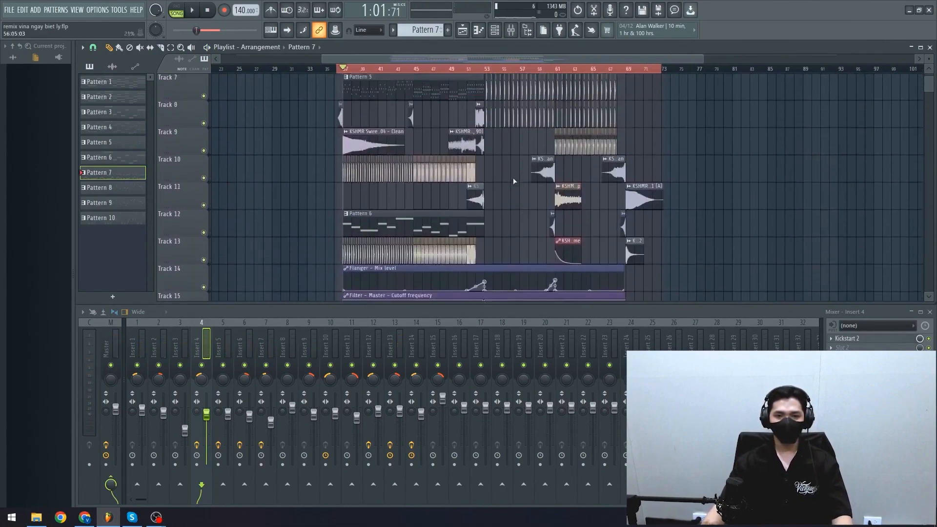
scroll(510, 191, down, 3)
scroll(510, 205, down, 1)
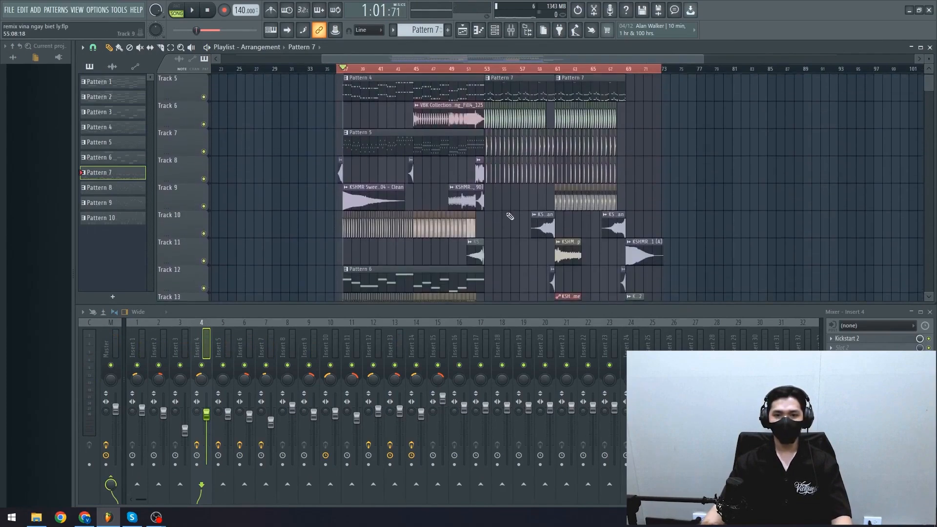